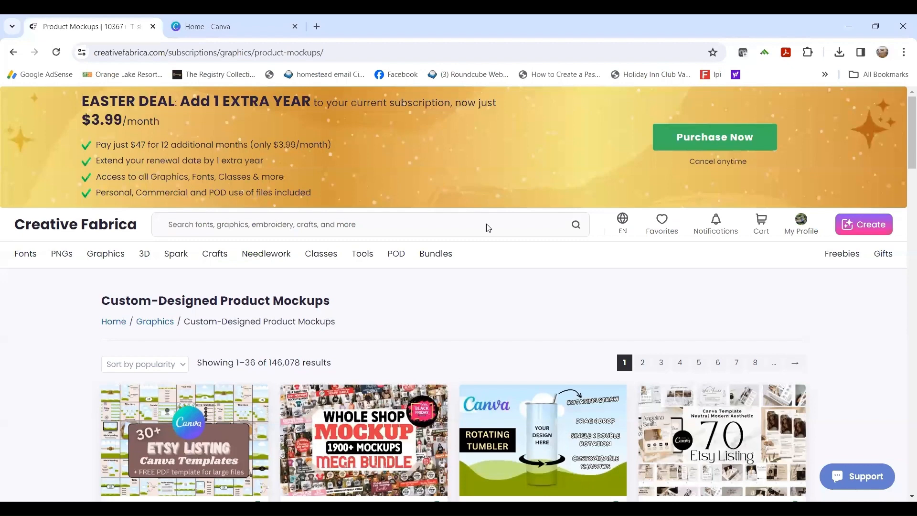
Browse the Custom-Designed Product Mockups listing on Creative Fabrica and look at the Graphics categories.
scroll(478, 227, down, 3)
scroll(134, 198, up, 1)
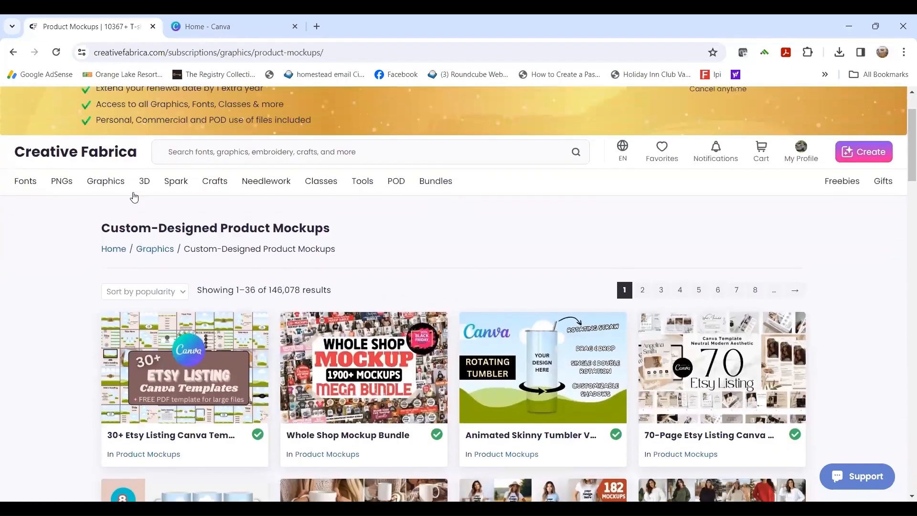
mouse_move(126, 197)
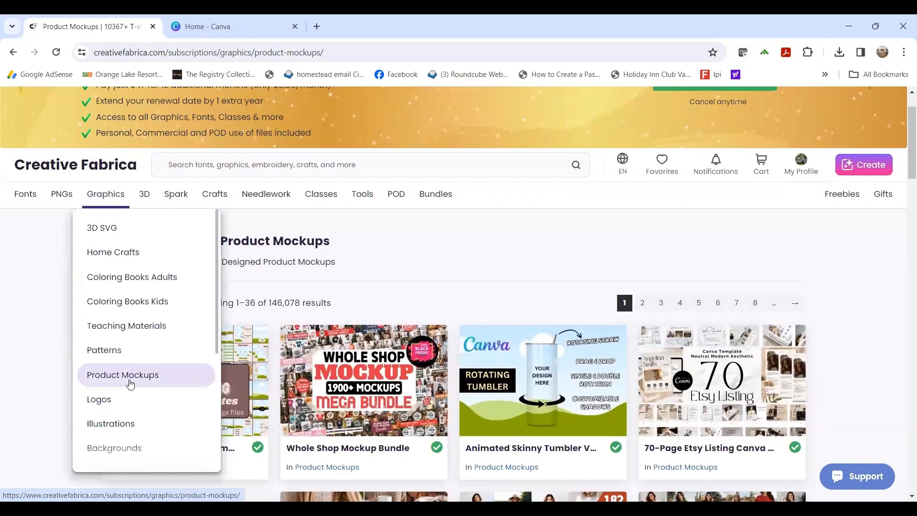
scroll(454, 247, down, 2)
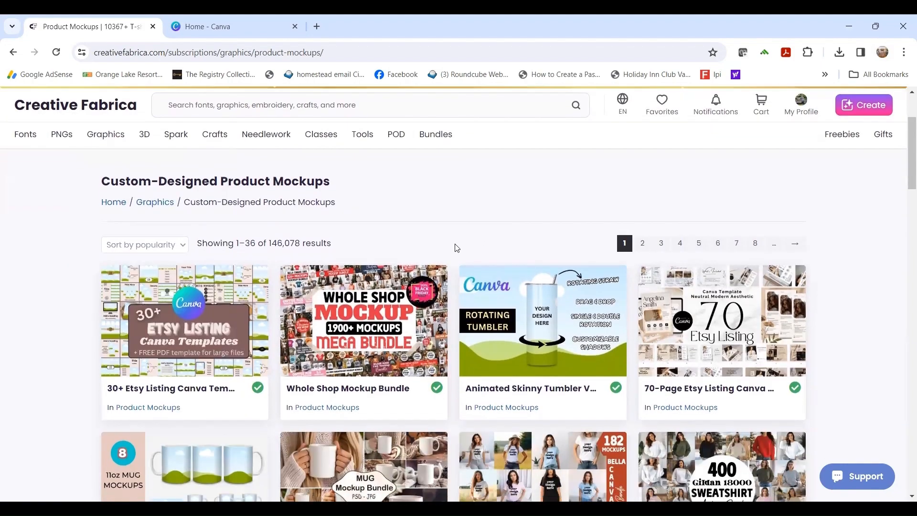
scroll(450, 248, down, 1)
scroll(449, 246, up, 2)
scroll(448, 247, down, 2)
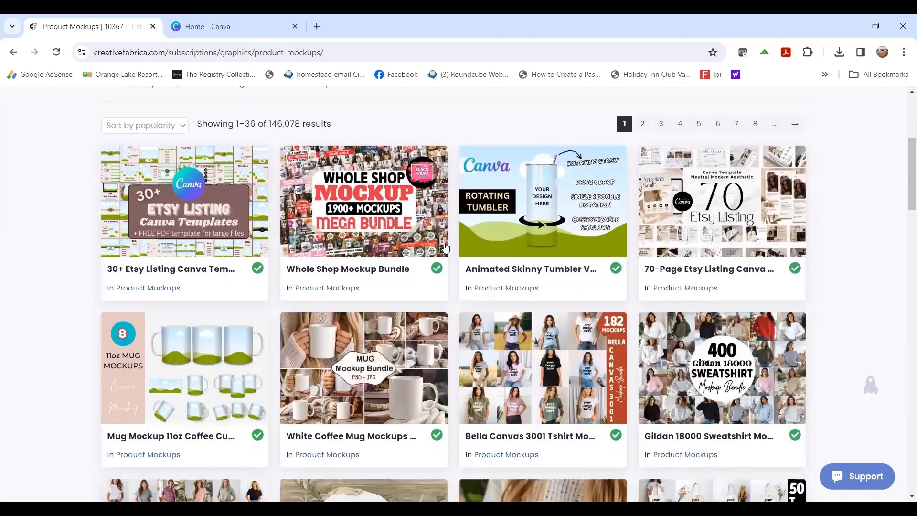
scroll(432, 246, up, 1)
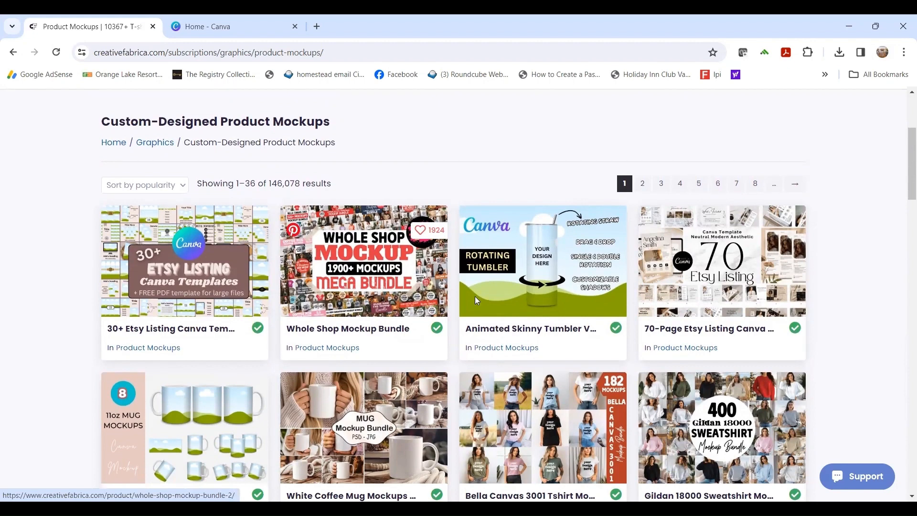
scroll(378, 340, down, 5)
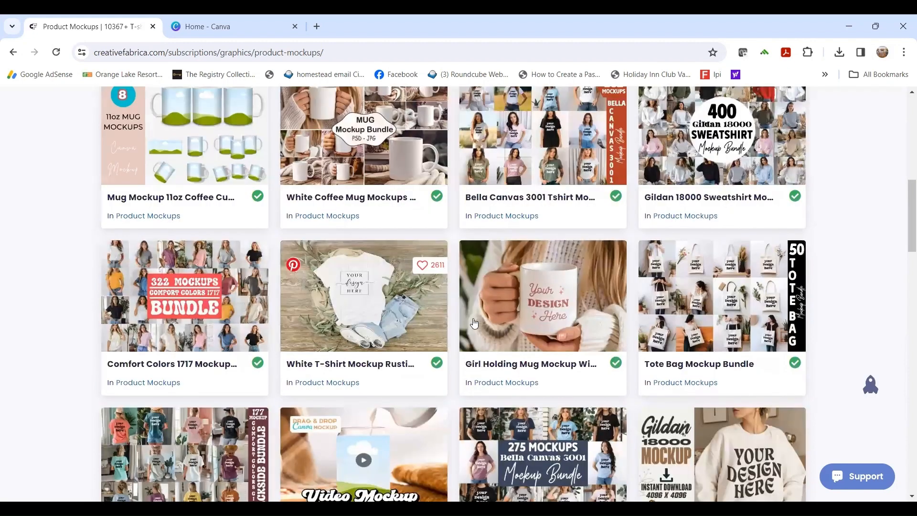
scroll(550, 324, down, 2)
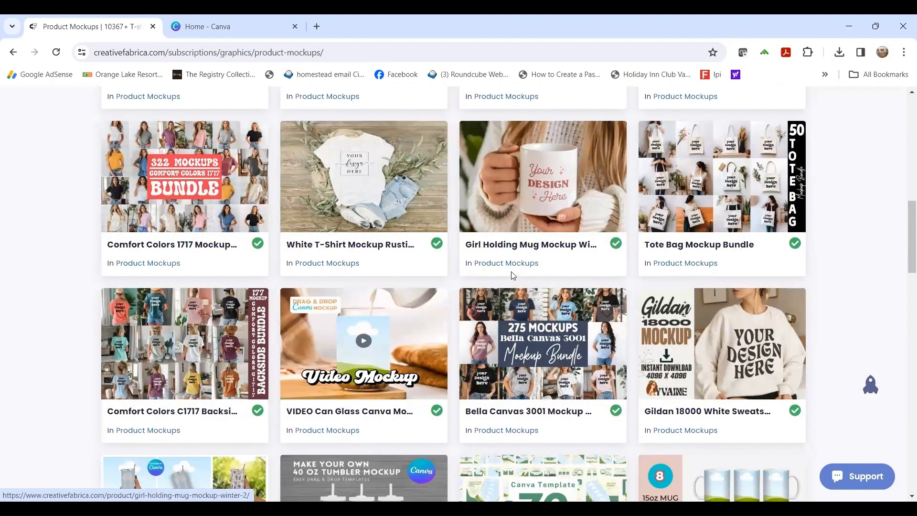
scroll(512, 272, up, 12)
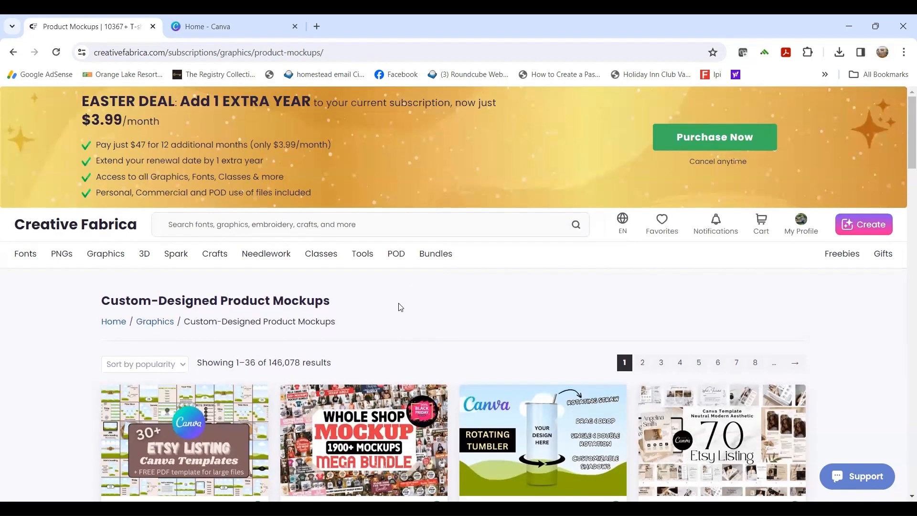
Switch to Canva and create a new Instagram Post (Square) design.
click(223, 24)
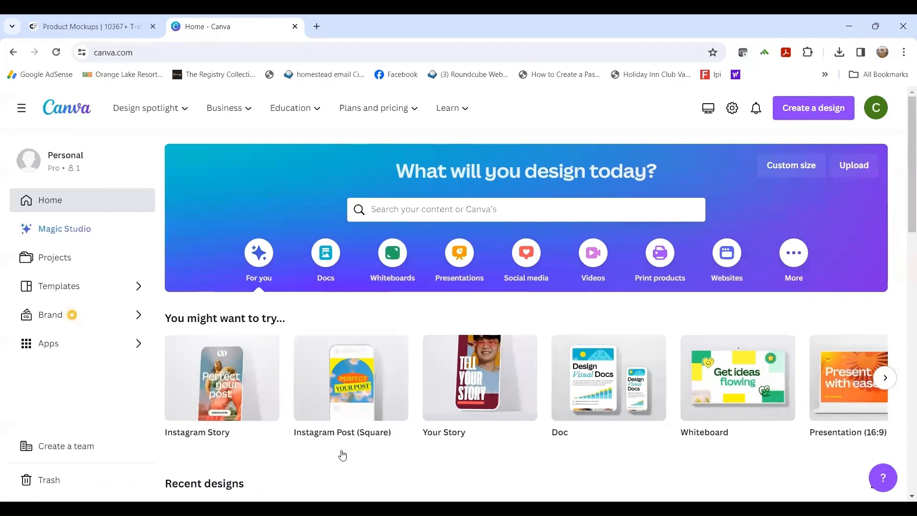
click(341, 397)
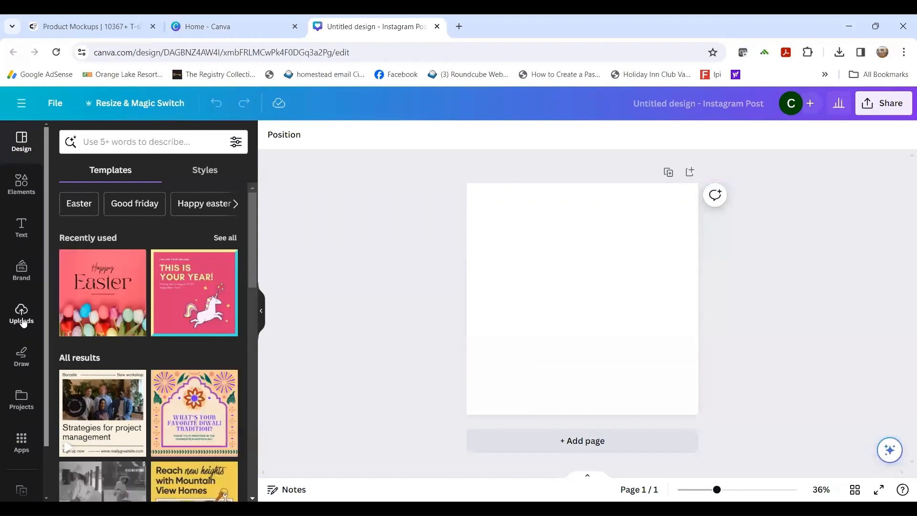
Search the uploaded images for "mockup".
click(21, 315)
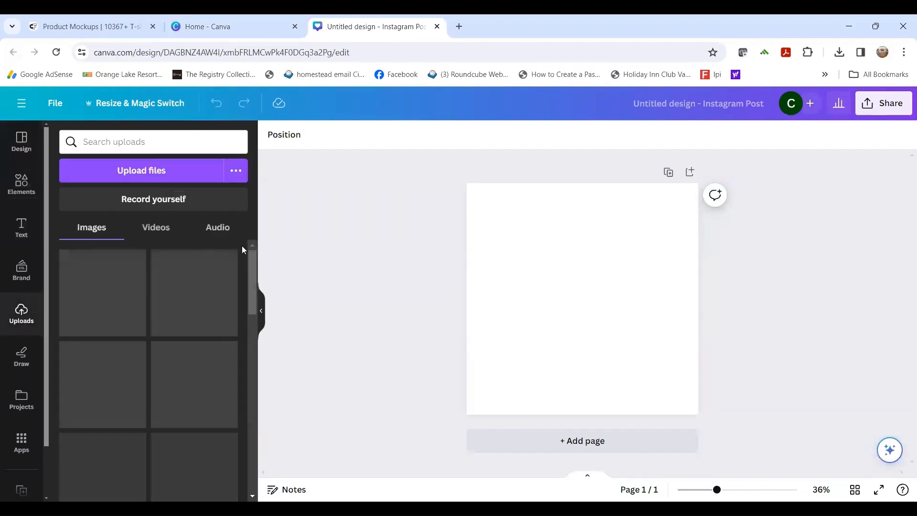
click(176, 143)
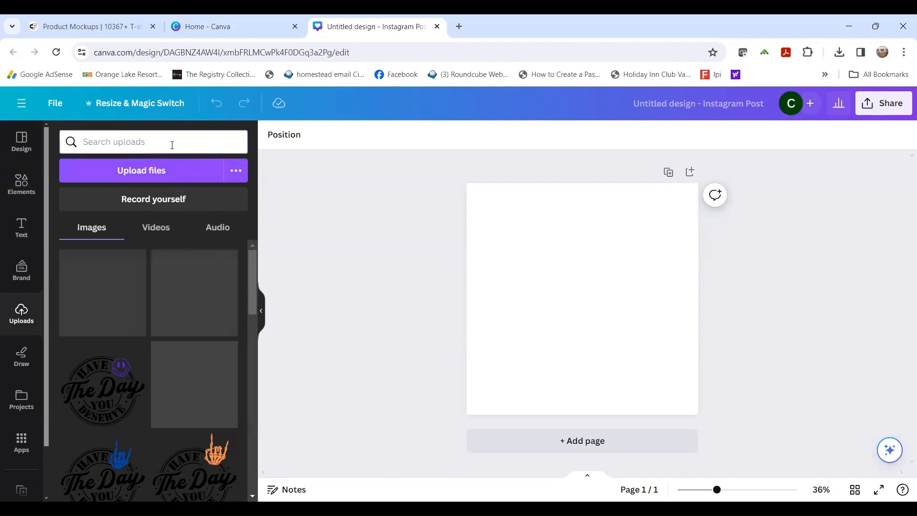
text(mocku)
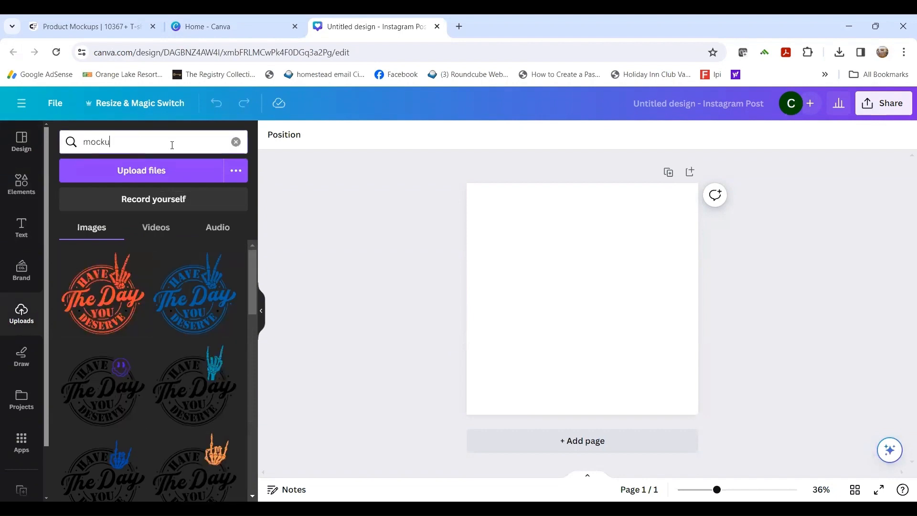
text(p)
key(Return)
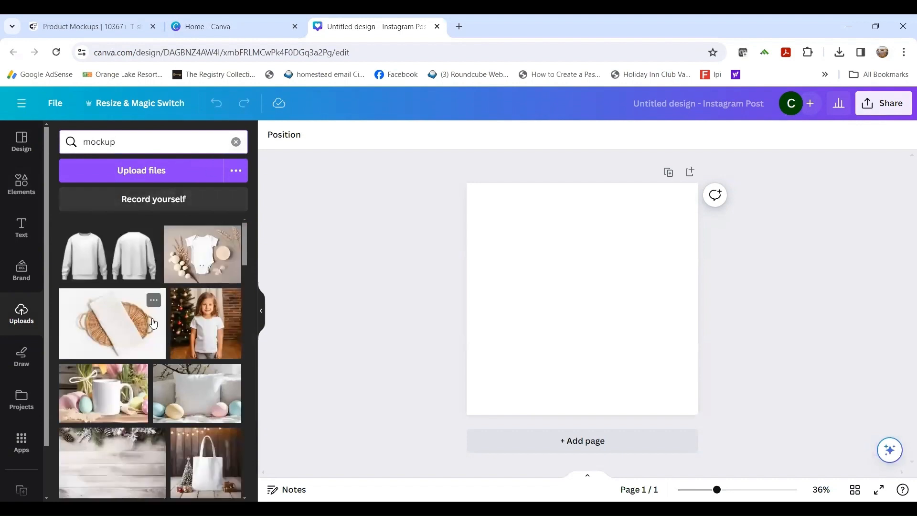
Place the garden wind spinner mockup on the first page and enlarge it to cover the whole page.
scroll(145, 320, down, 1)
scroll(95, 342, down, 4)
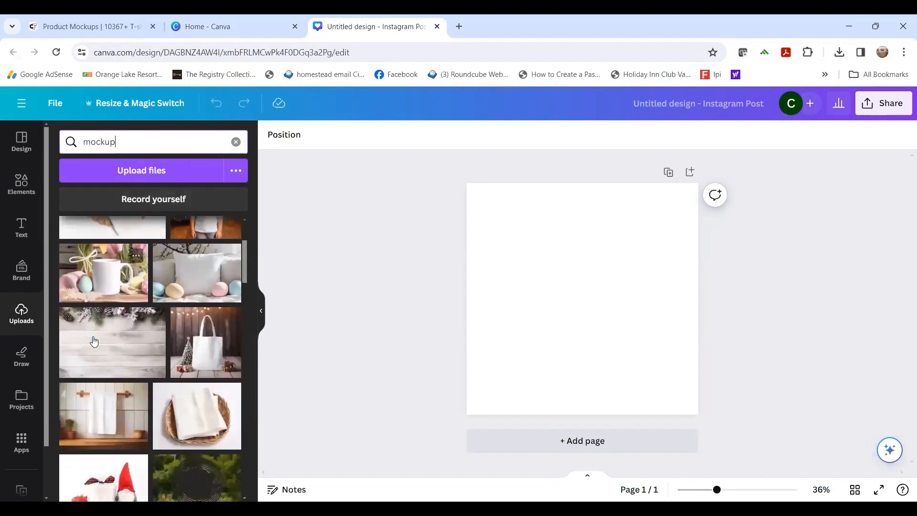
scroll(92, 335, up, 5)
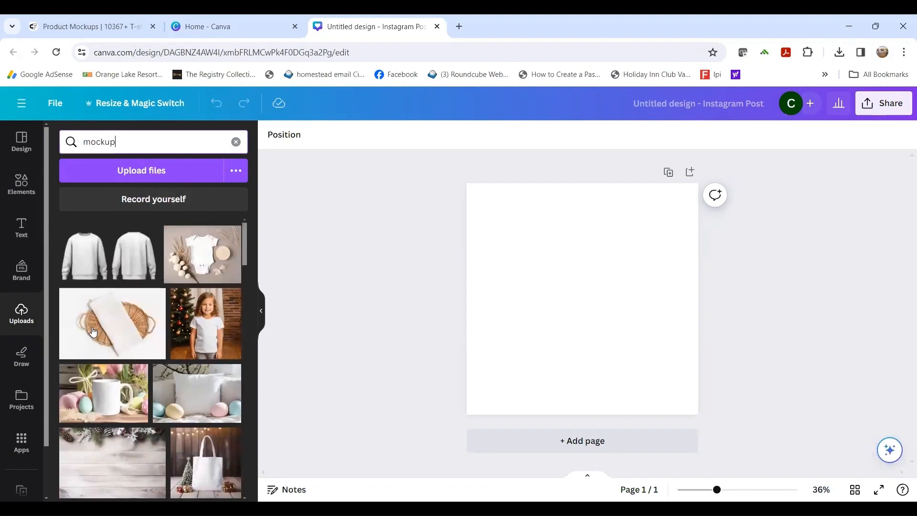
scroll(98, 325, down, 4)
scroll(96, 326, down, 4)
scroll(119, 339, up, 3)
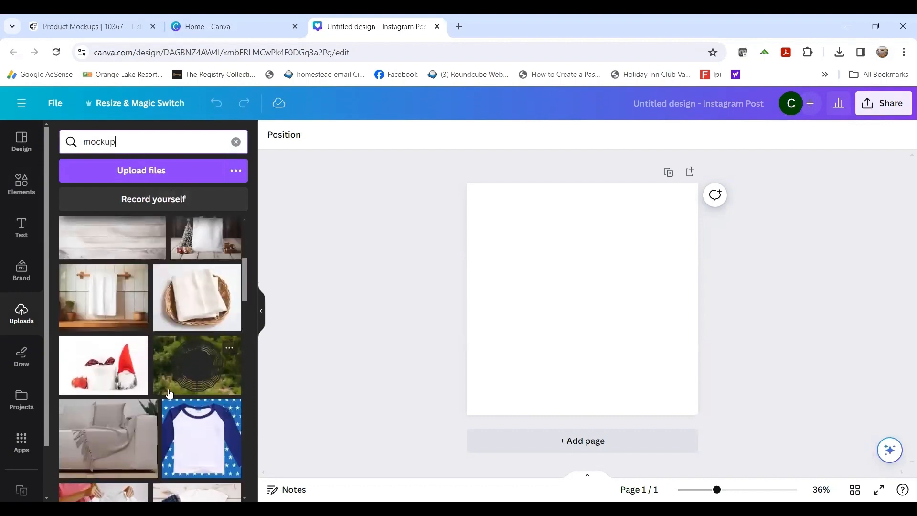
click(212, 379)
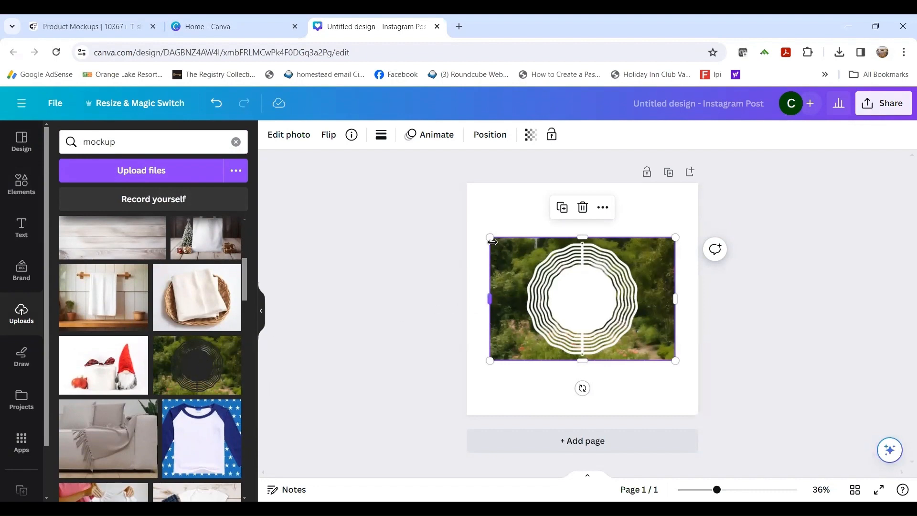
drag(490, 237, 408, 183)
drag(674, 360, 706, 464)
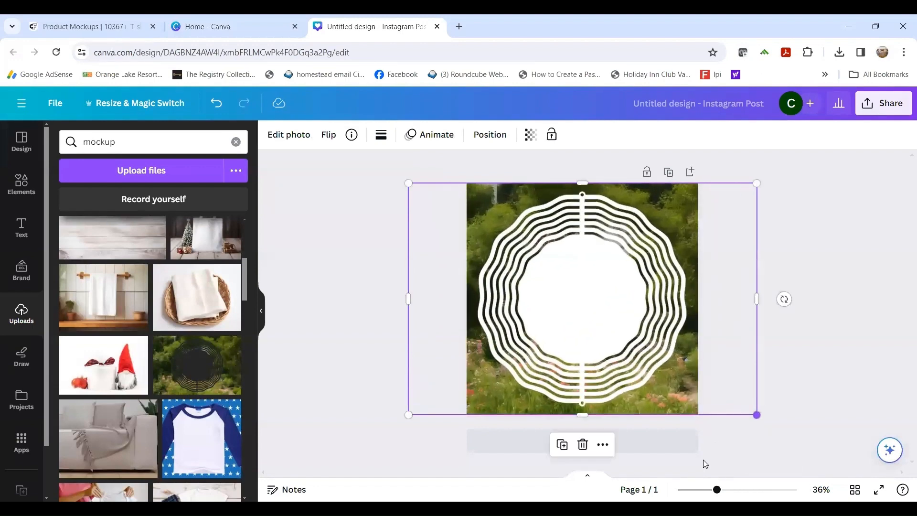
Add a second page and fill it with the autumn mockup of three tumblers, keeping all three tumblers within the page.
click(661, 445)
scroll(175, 333, up, 5)
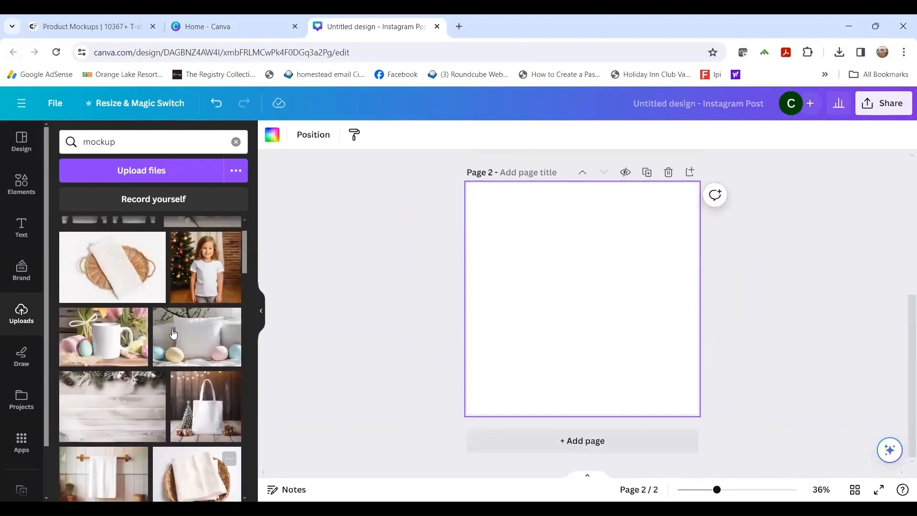
scroll(162, 345, down, 10)
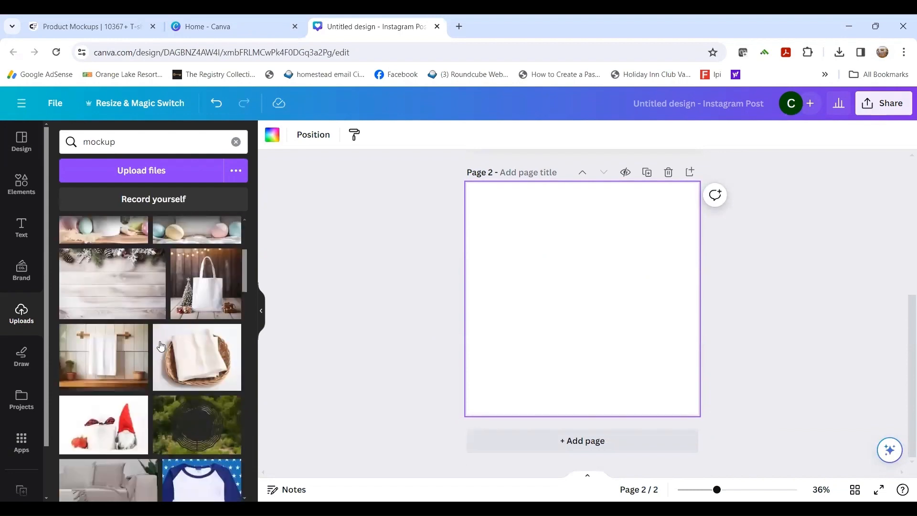
scroll(147, 362, down, 10)
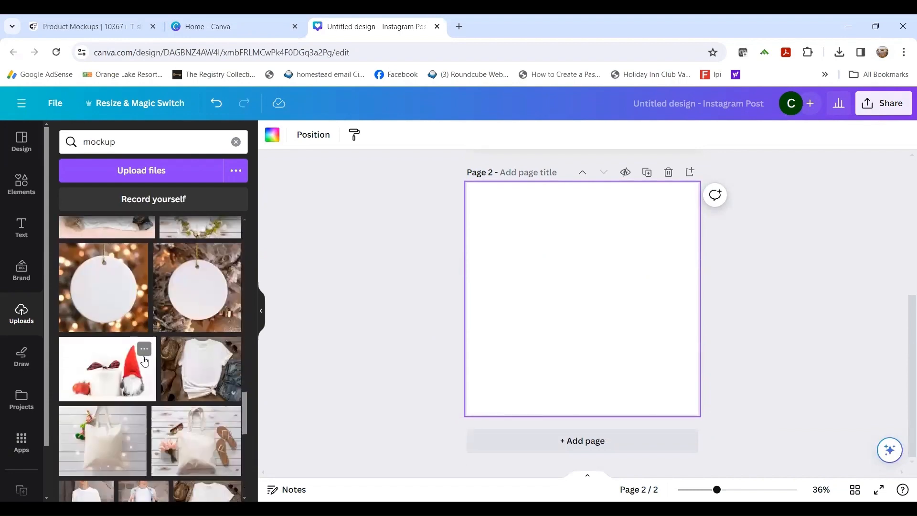
scroll(139, 353, down, 5)
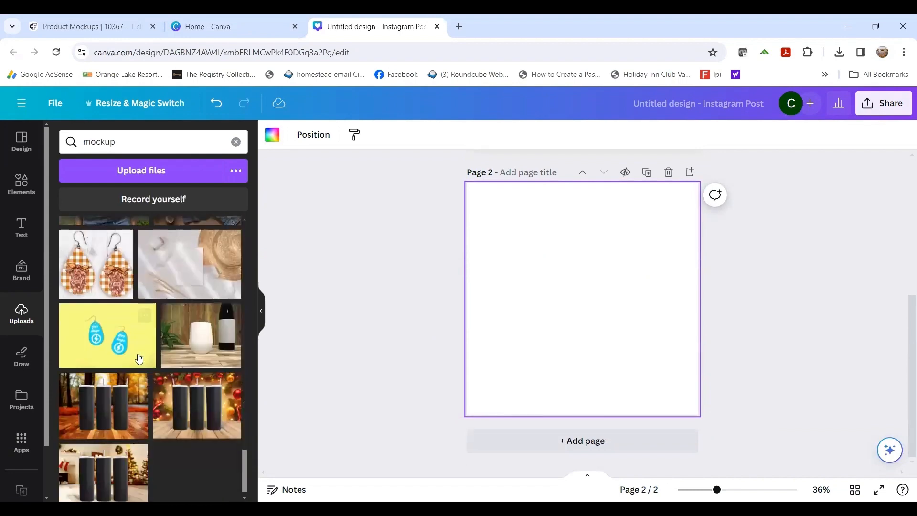
click(100, 406)
drag(629, 341, 652, 295)
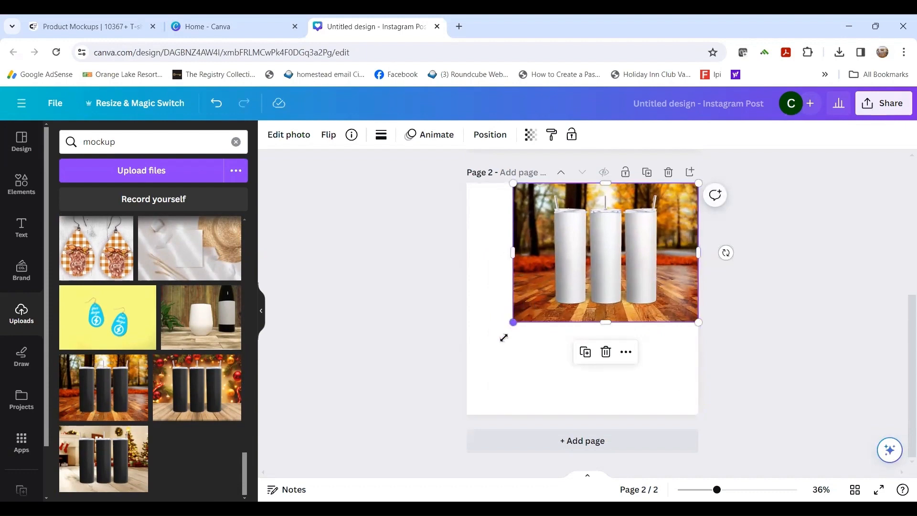
drag(504, 338, 395, 431)
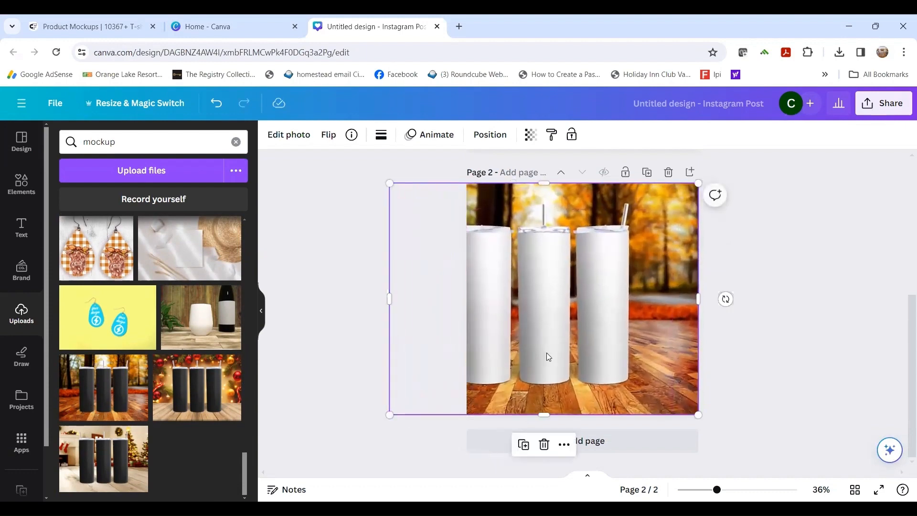
drag(549, 357, 575, 352)
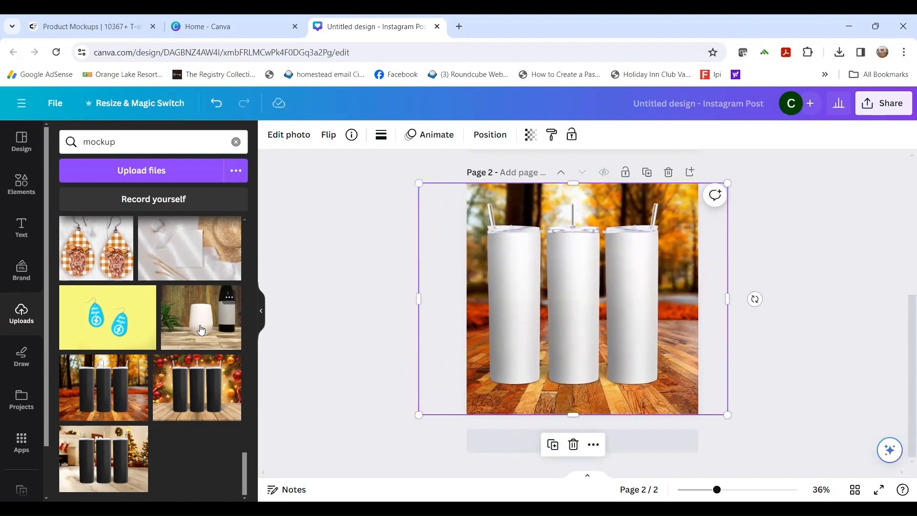
Add a third page and fill it with the wine tumbler and bottle mockup, enlarged to cover the page.
click(523, 440)
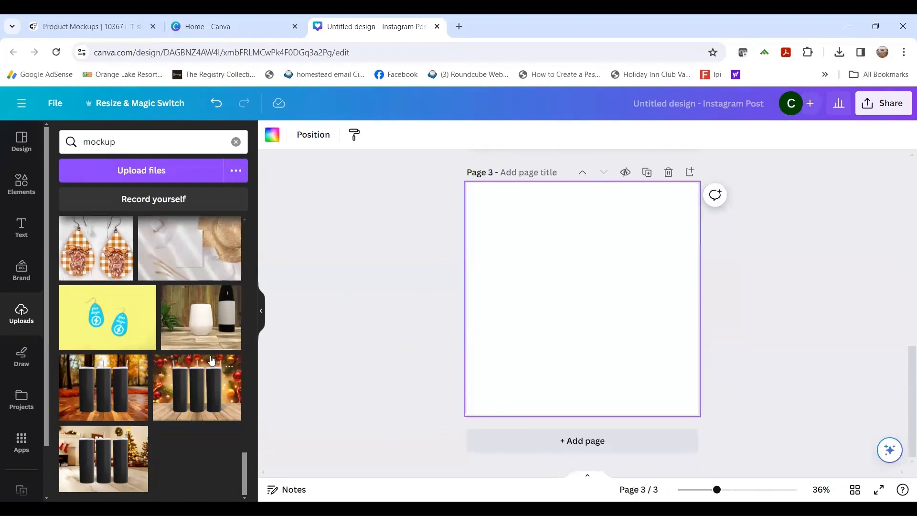
click(206, 330)
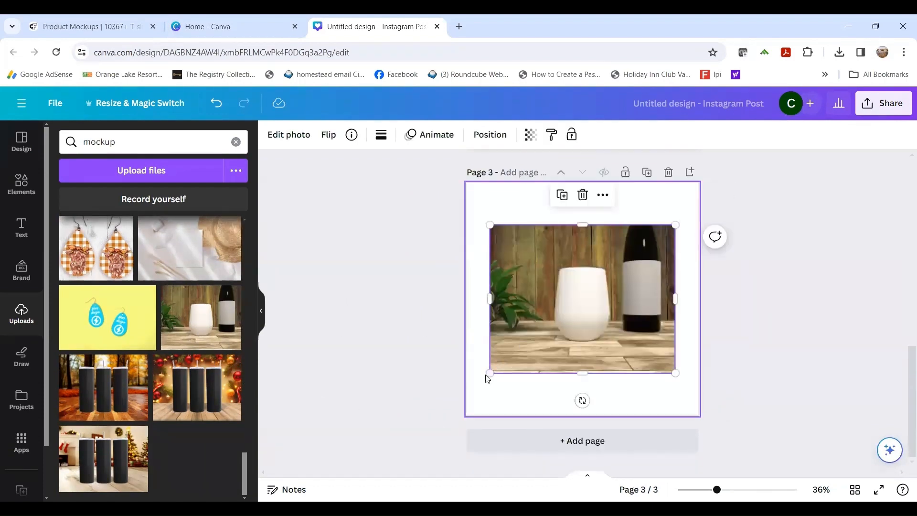
drag(494, 375, 432, 419)
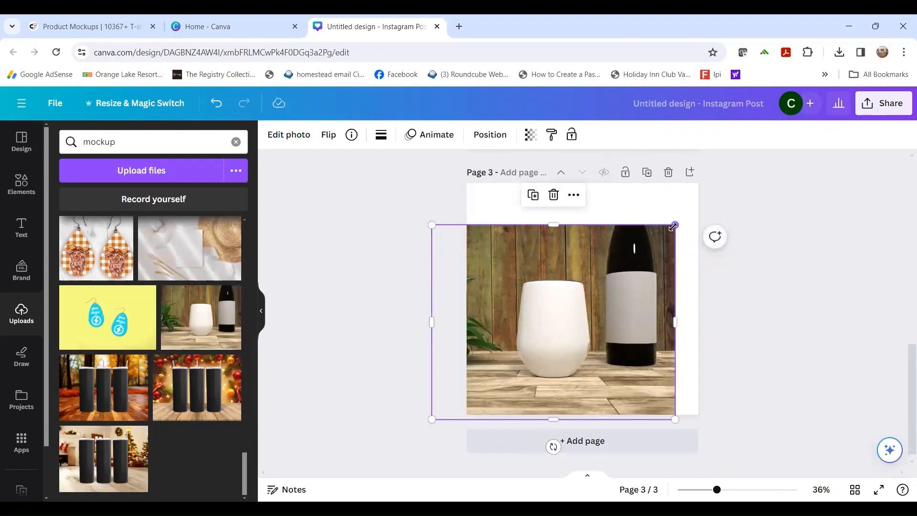
drag(677, 223, 728, 183)
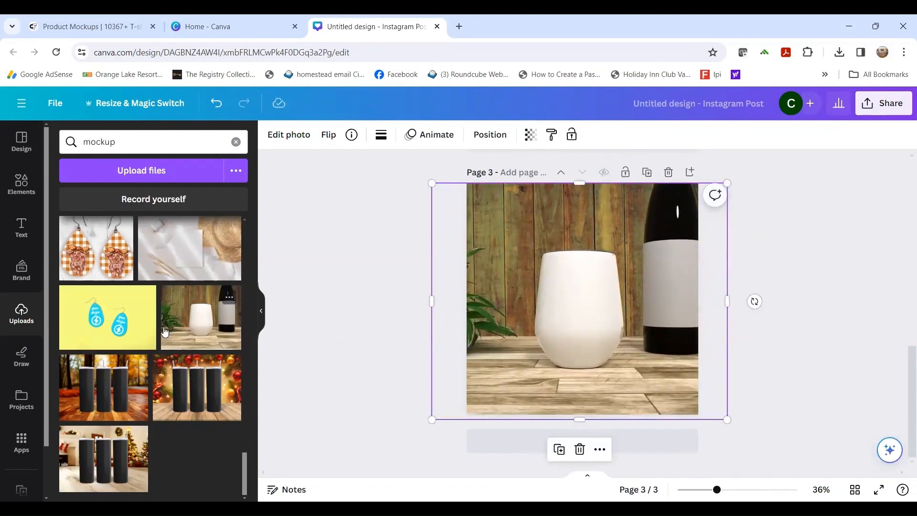
Add a fourth page and fill it with the round ornament mockup on the golden lights background.
scroll(165, 331, up, 3)
click(507, 443)
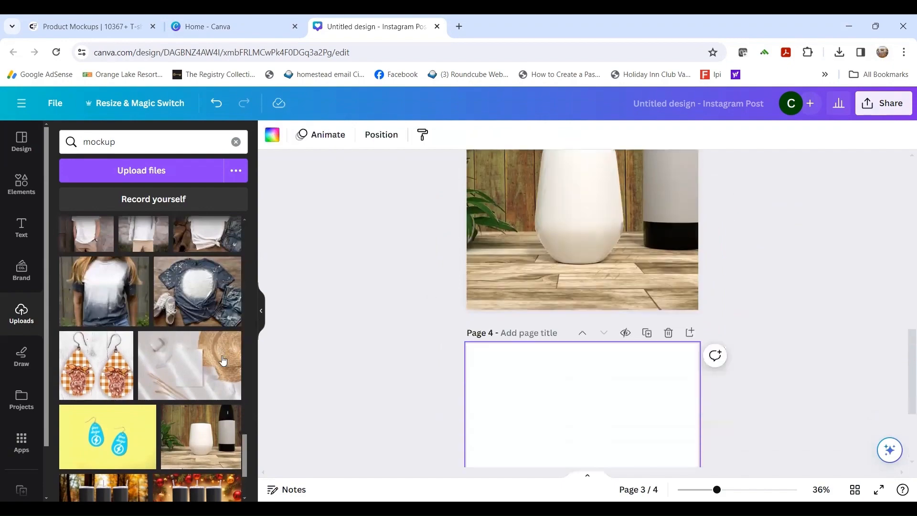
scroll(153, 314, up, 10)
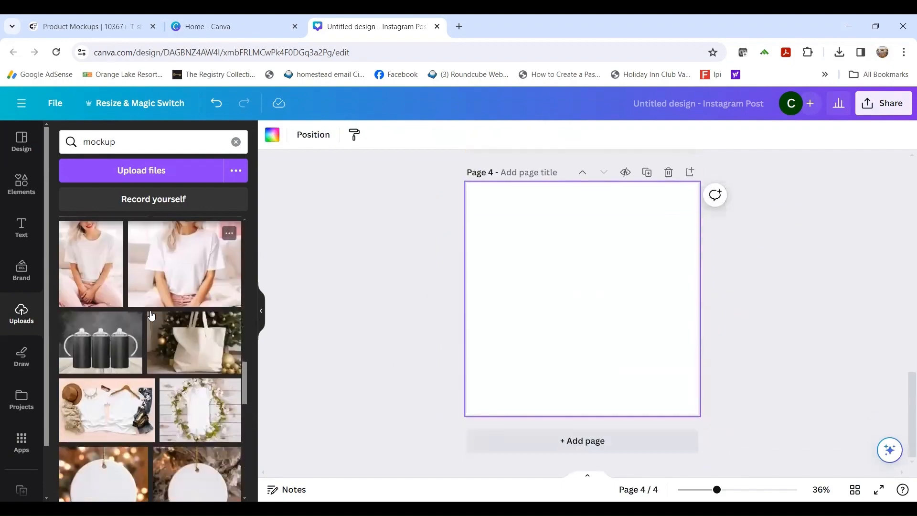
scroll(151, 315, down, 4)
click(104, 303)
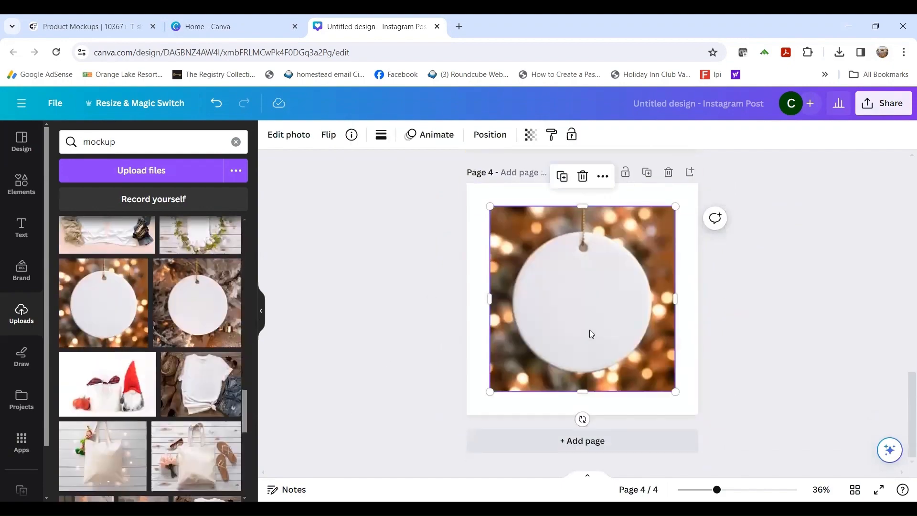
drag(589, 333, 612, 310)
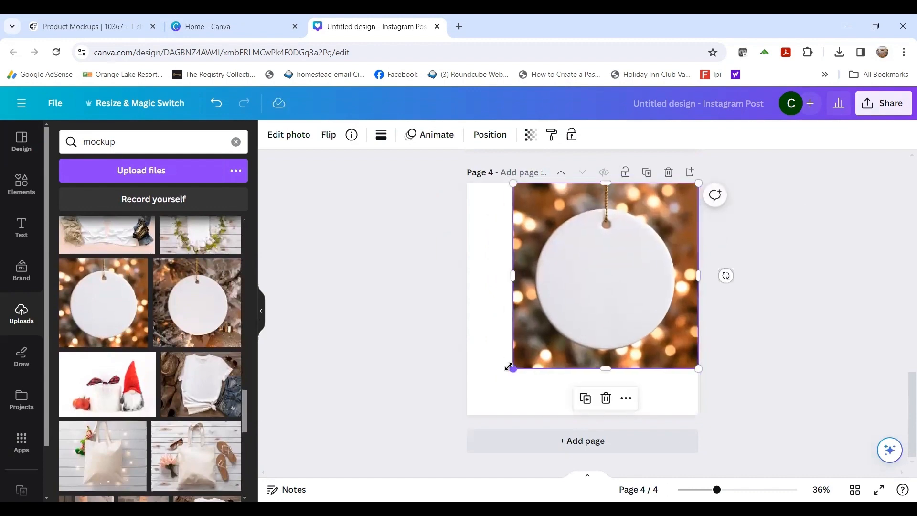
drag(505, 381, 456, 430)
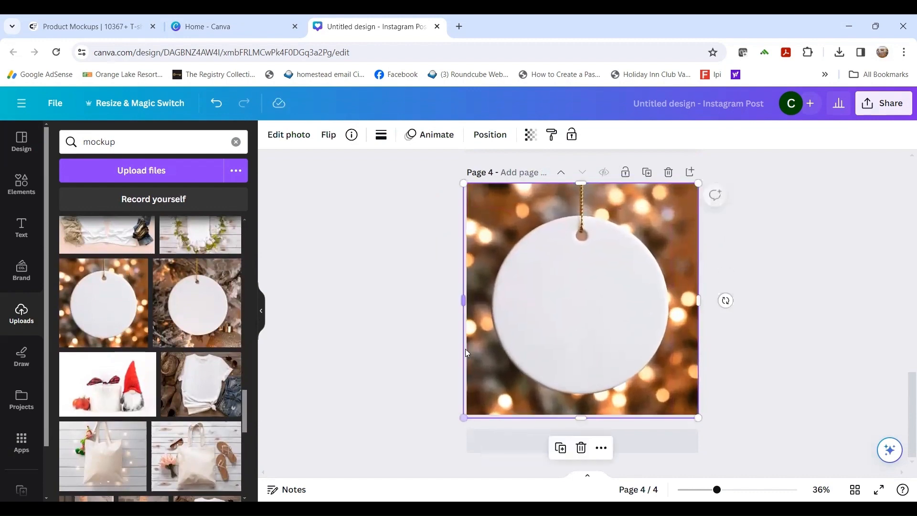
Search the uploads for "mockup christmas ornament" and add a blank fifth page to the design.
click(169, 146)
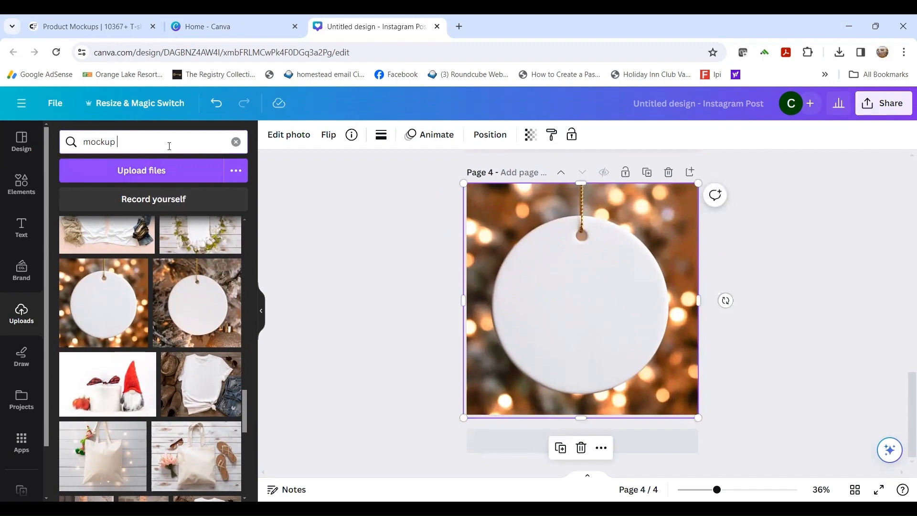
key(Return)
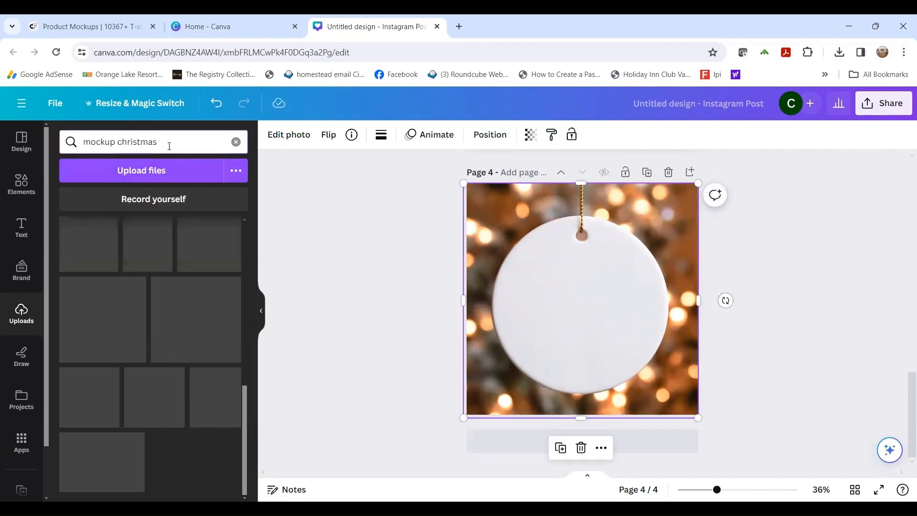
scroll(171, 305, down, 5)
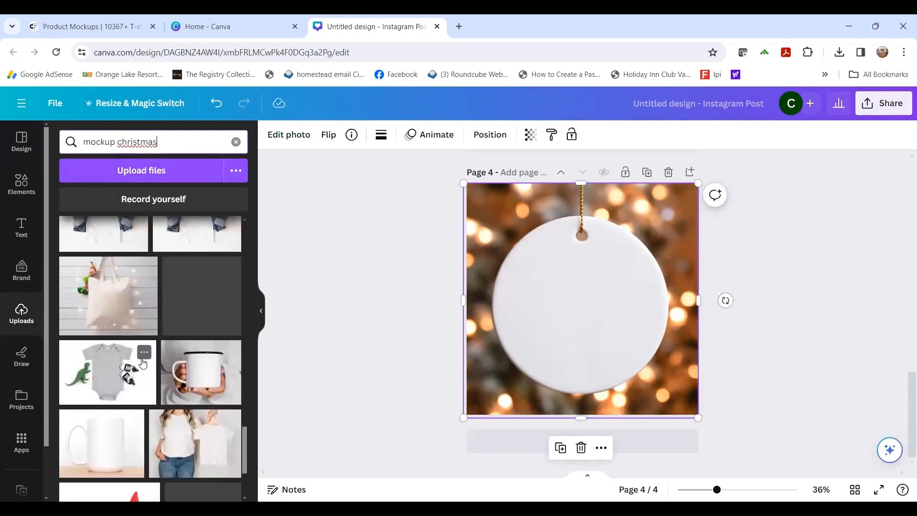
scroll(142, 359, down, 10)
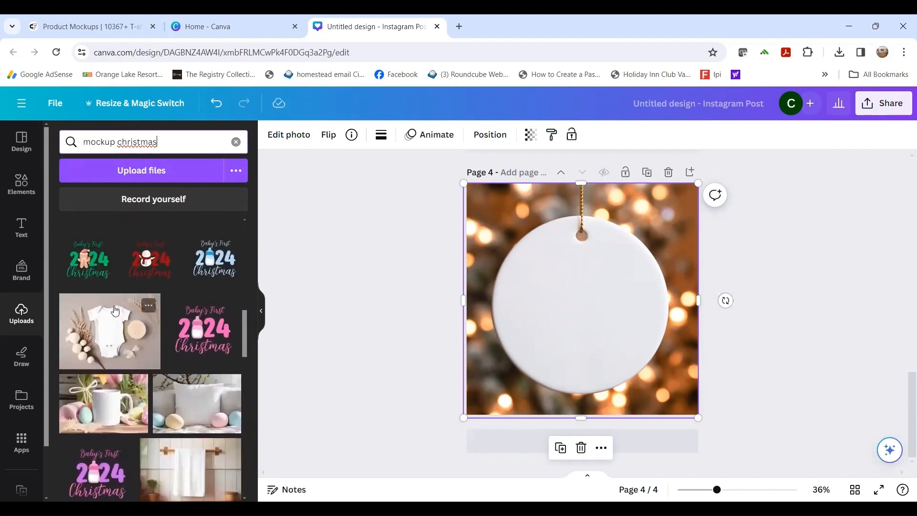
scroll(114, 311, down, 10)
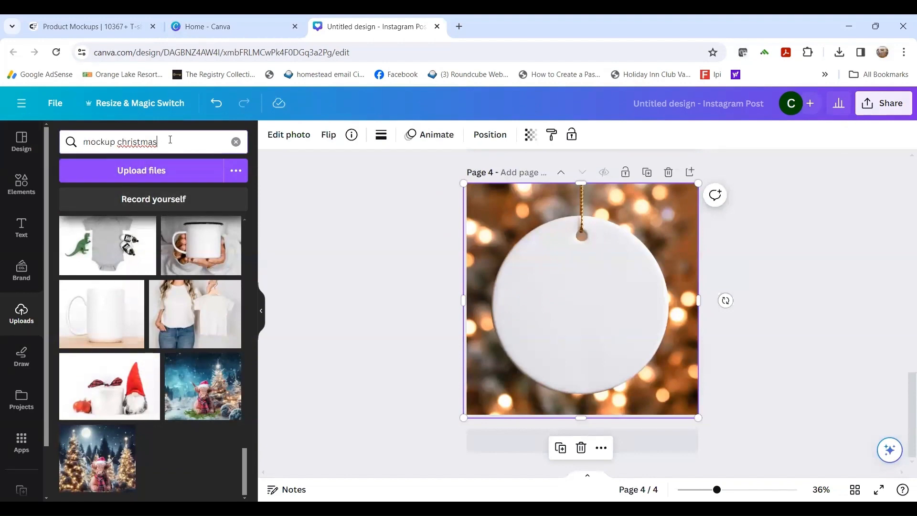
text(rnament)
key(Return)
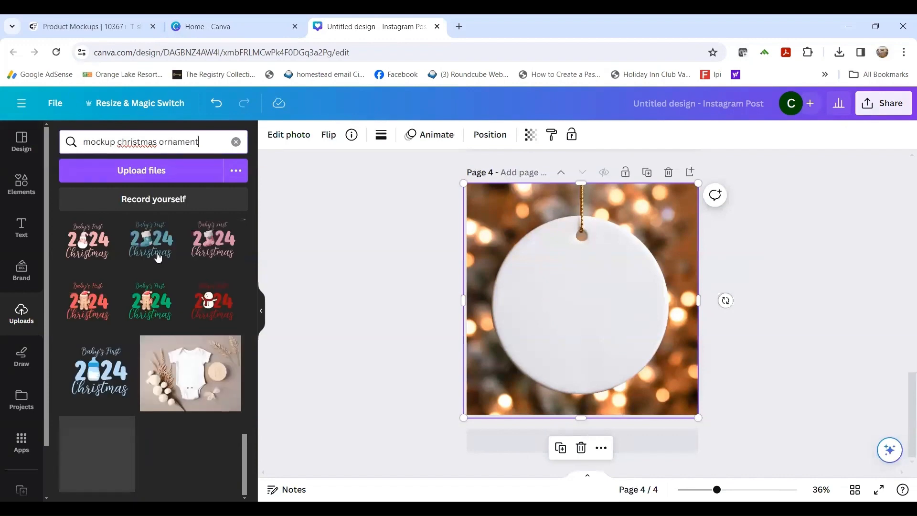
scroll(99, 385, down, 5)
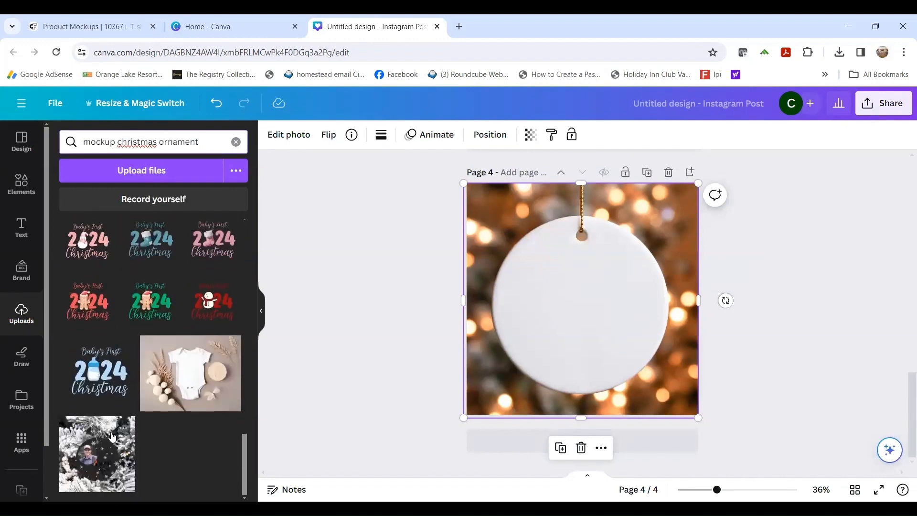
click(468, 440)
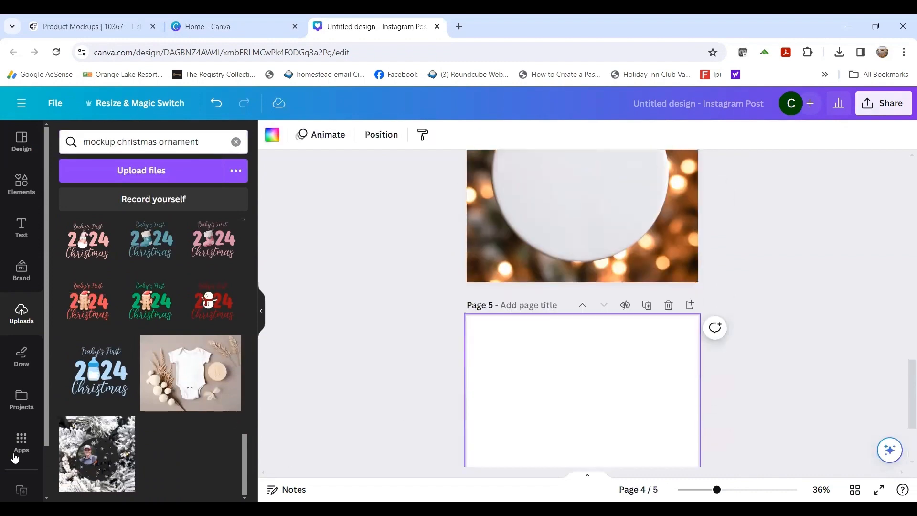
click(86, 457)
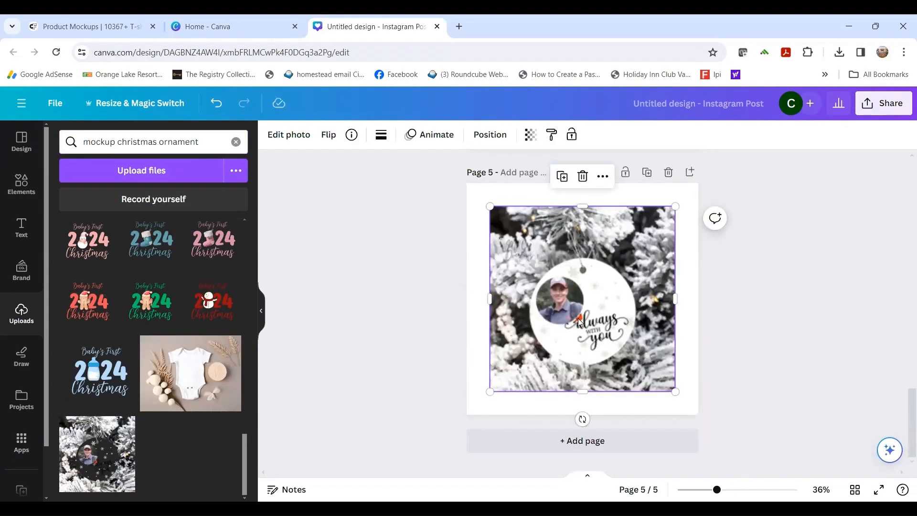
mouse_move(579, 322)
mouse_down()
mouse_move(565, 322)
mouse_move(592, 310)
mouse_move(586, 336)
mouse_up()
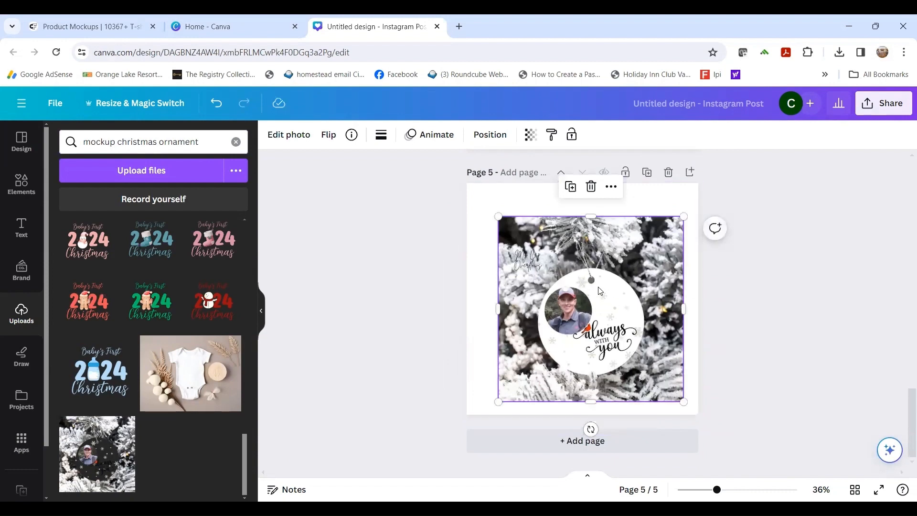
key(Delete)
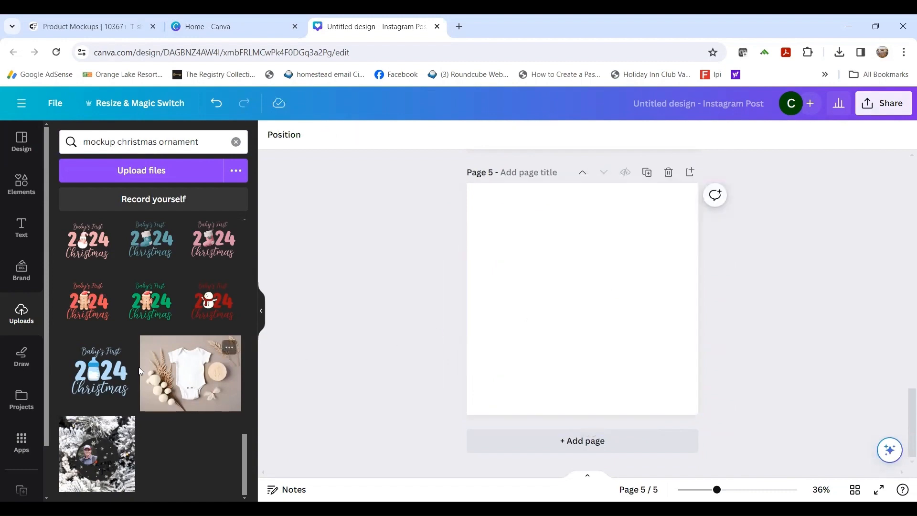
Replace the uploads search with "christmas ornament mockk" and look through the images for a blank ornament mockup.
scroll(105, 334, up, 5)
scroll(105, 325, up, 10)
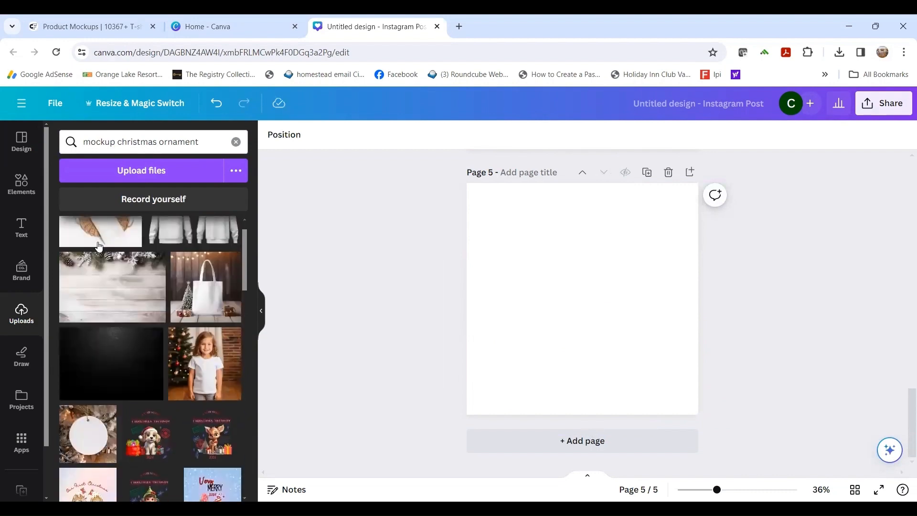
scroll(96, 258, down, 10)
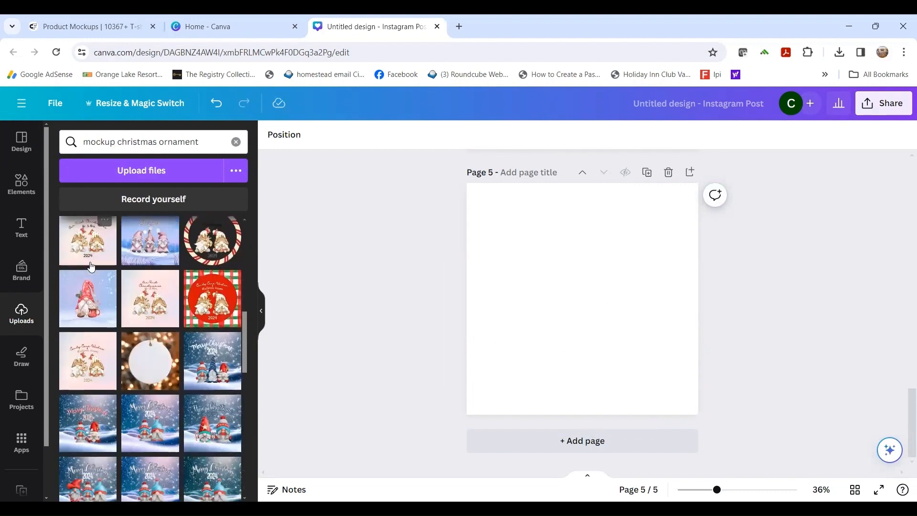
scroll(90, 268, down, 10)
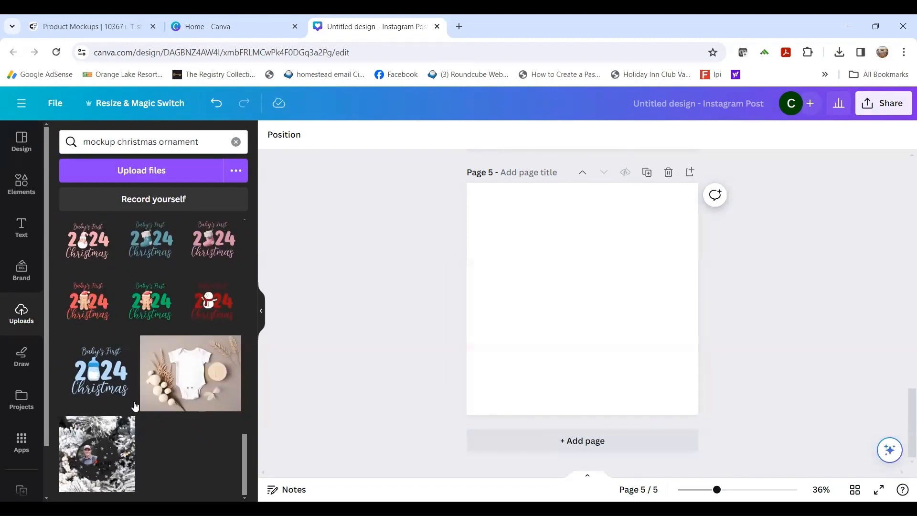
scroll(129, 329, up, 15)
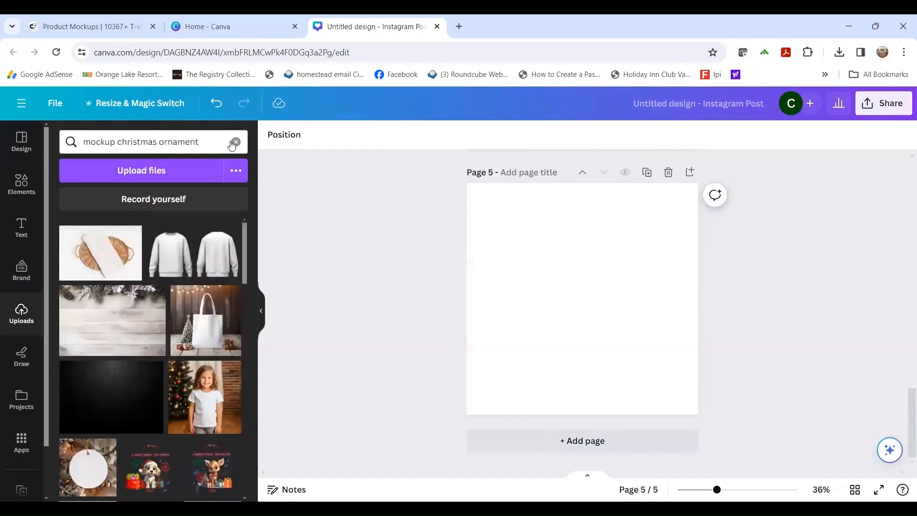
click(236, 143)
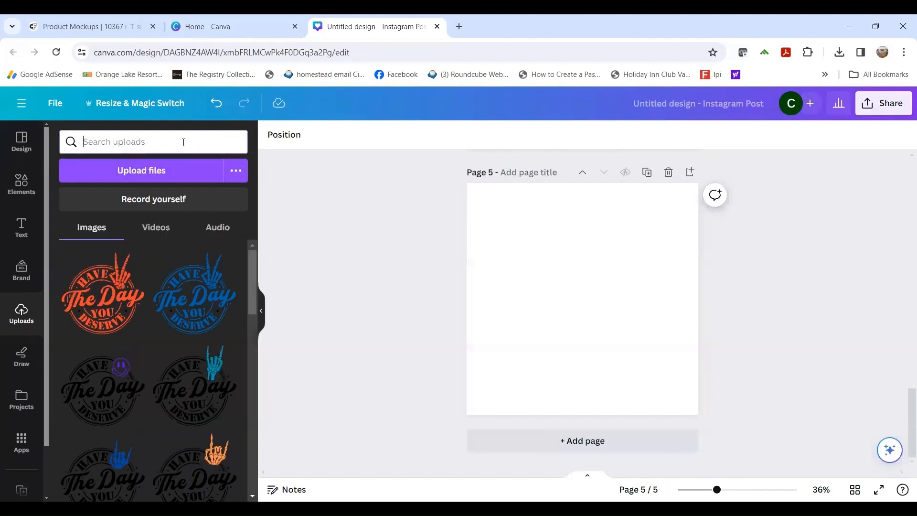
text(christmas ornam)
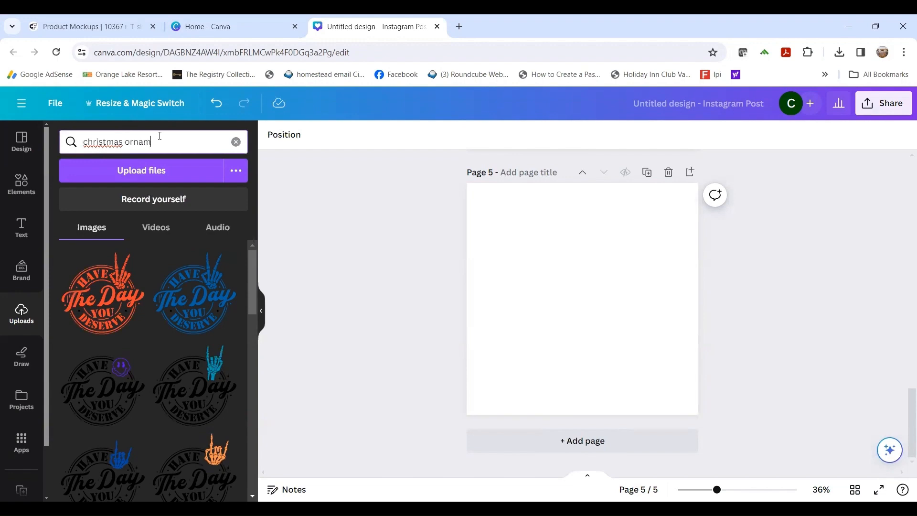
text(ent mockk)
key(Return)
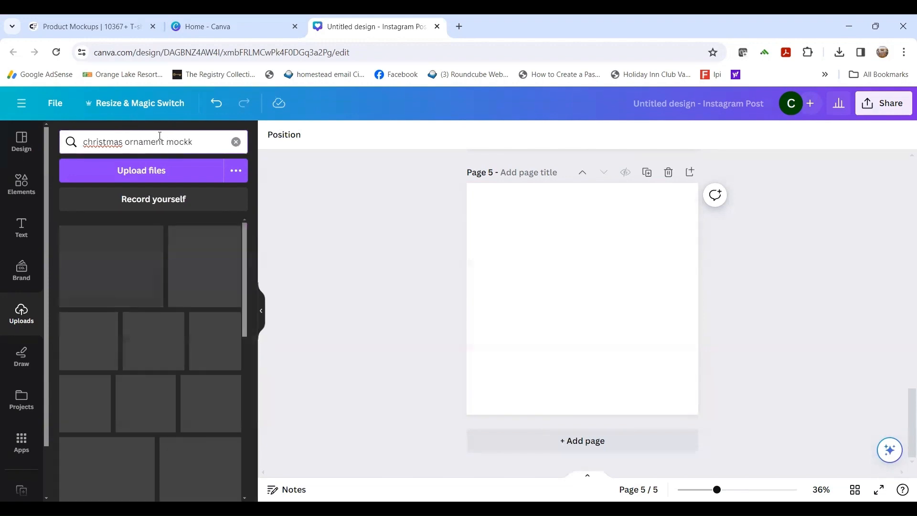
scroll(165, 306, down, 10)
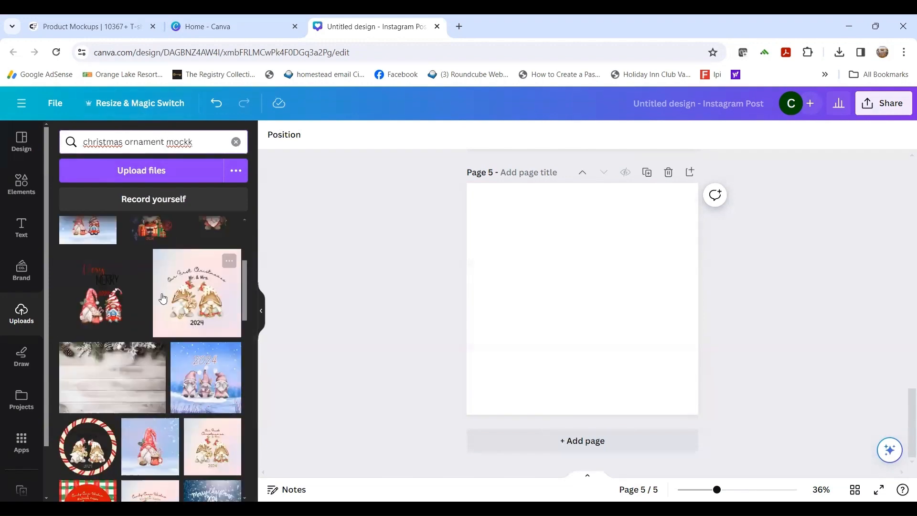
scroll(163, 295, down, 10)
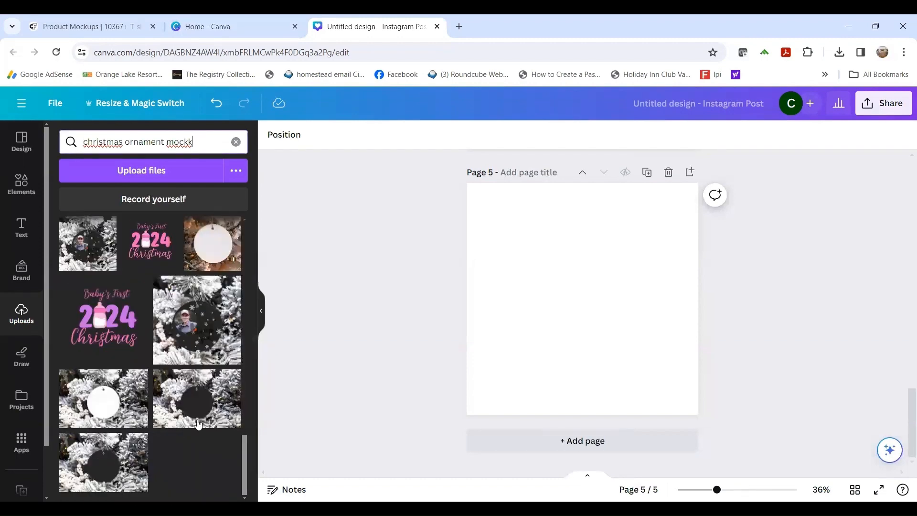
Place the snowy branches mockup with the cut-out round ornament on page 5 and enlarge it to cover the page.
click(189, 407)
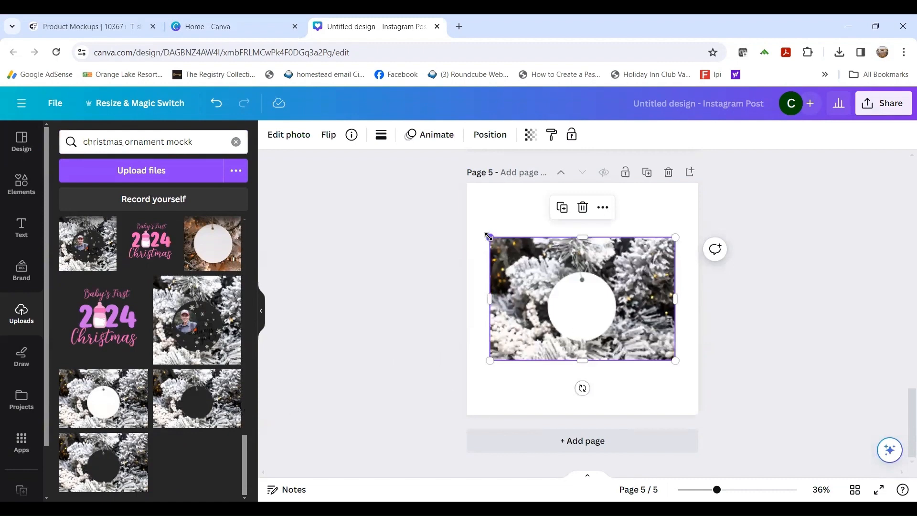
drag(488, 236, 434, 147)
drag(675, 359, 757, 415)
Place the pink and purple "Baby's First 2024 Christmas" design over the round ornament on page 4.
scroll(359, 299, up, 15)
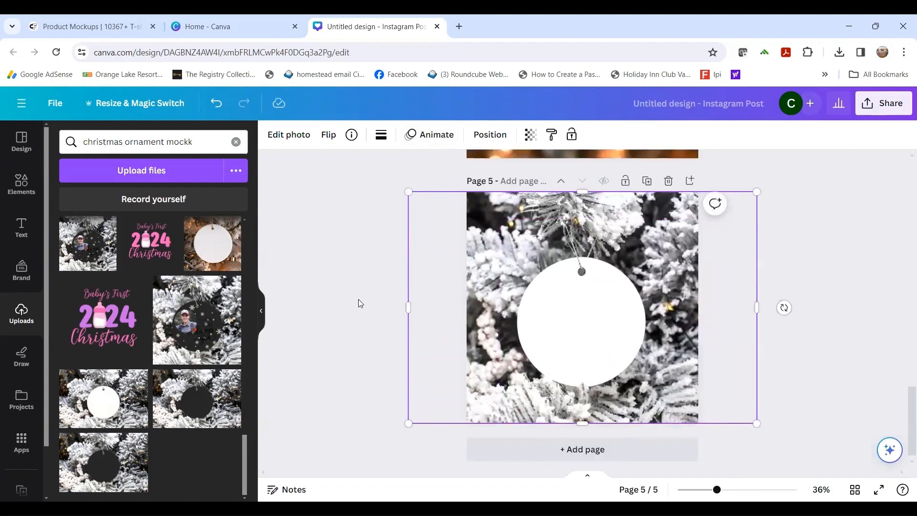
scroll(354, 246, down, 15)
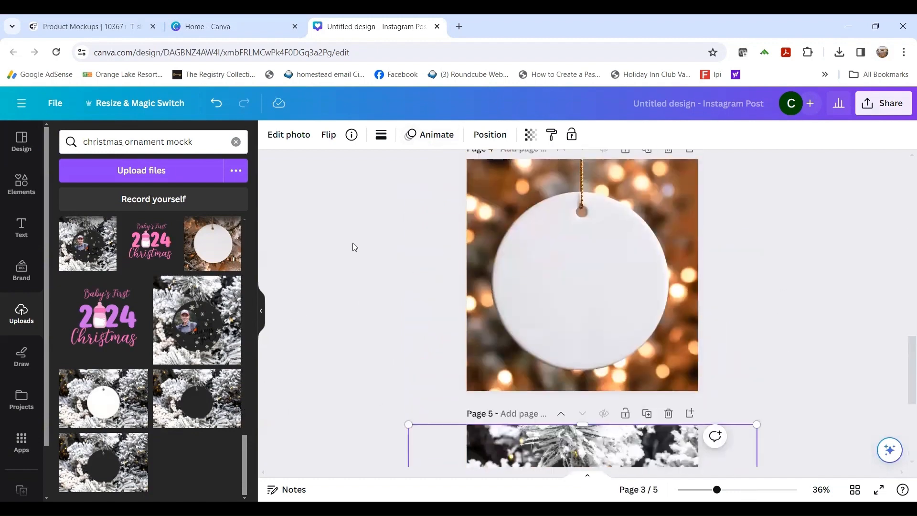
scroll(371, 291, up, 5)
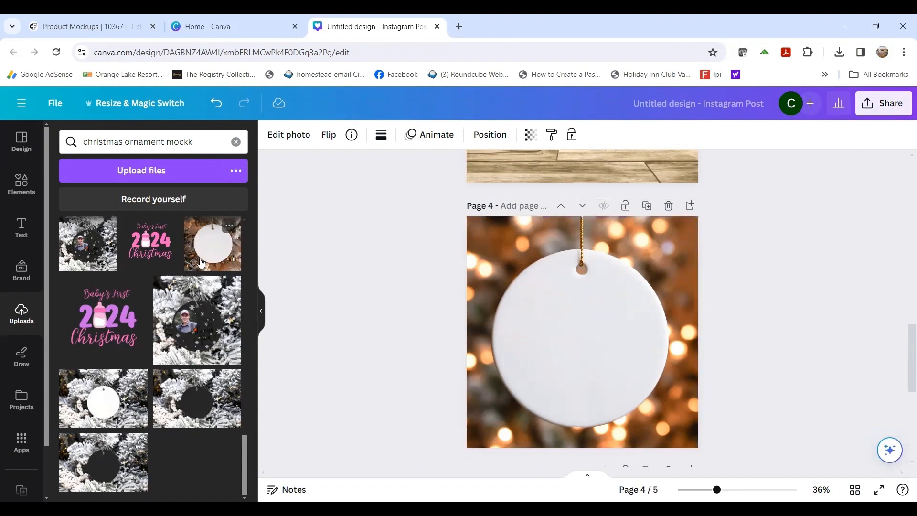
click(101, 328)
drag(590, 344, 589, 344)
scroll(578, 333, up, 2)
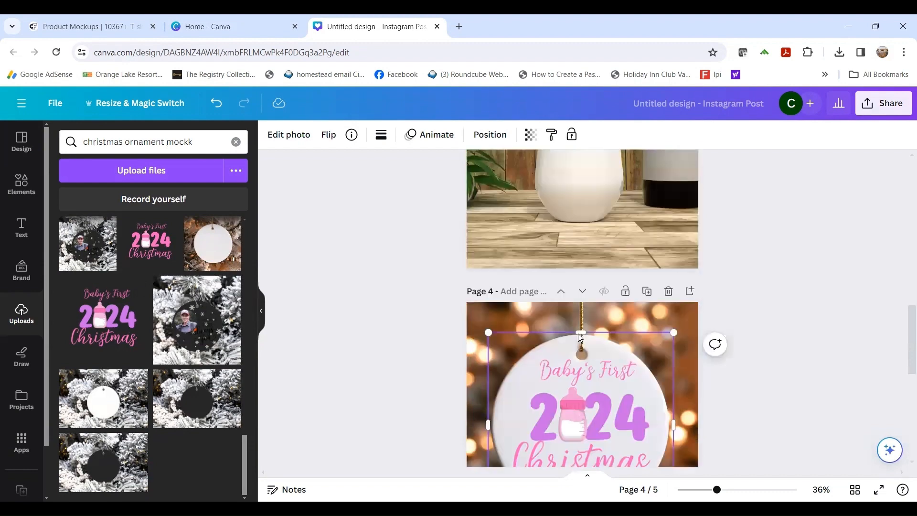
scroll(567, 343, down, 1)
Search the uploads for "christmas ornaments" and look through them for a design to fill the blank round ornament on page 5.
scroll(566, 343, down, 5)
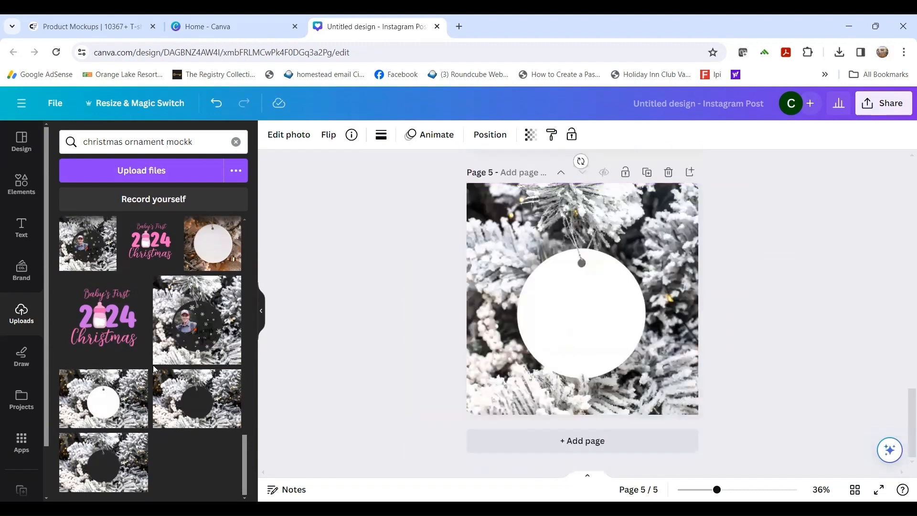
scroll(104, 391, up, 3)
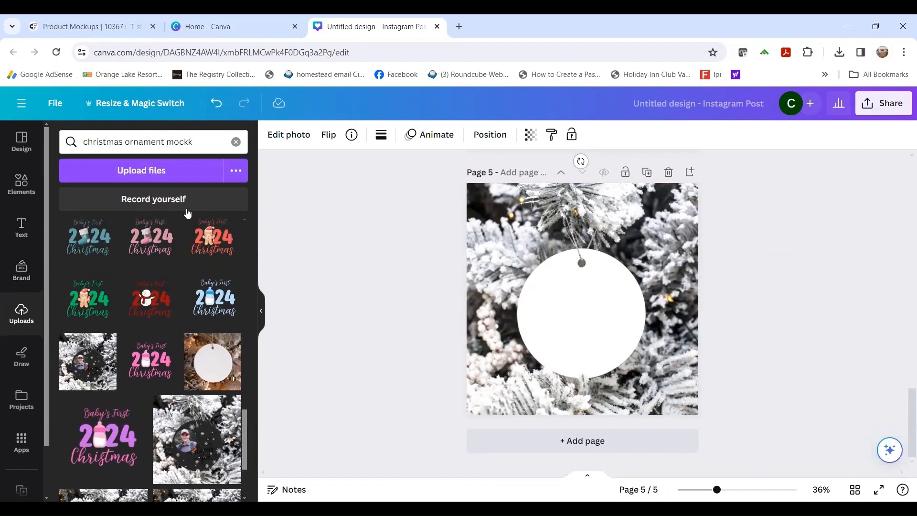
click(236, 142)
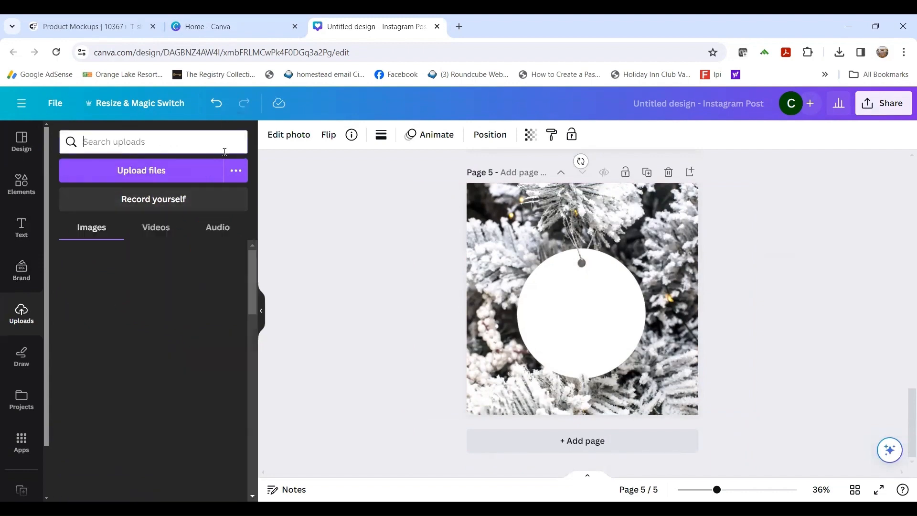
click(21, 321)
click(159, 140)
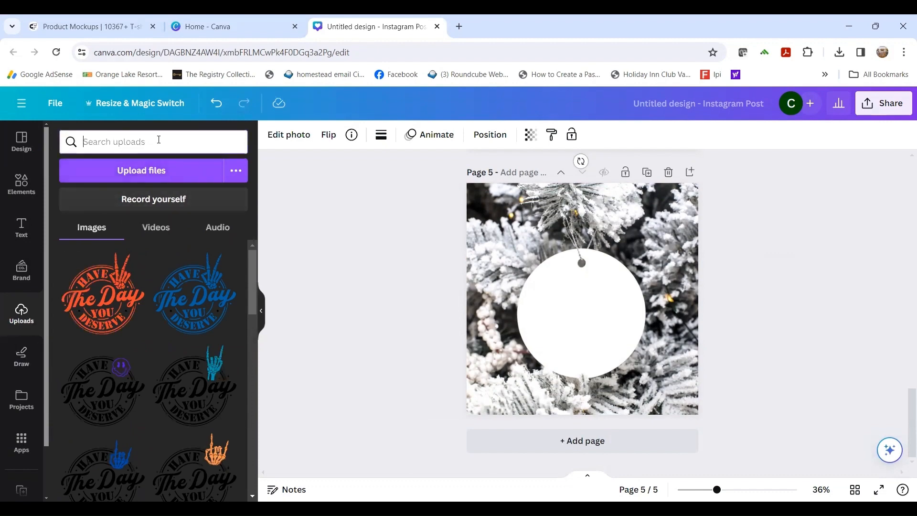
text(christmas ornaments)
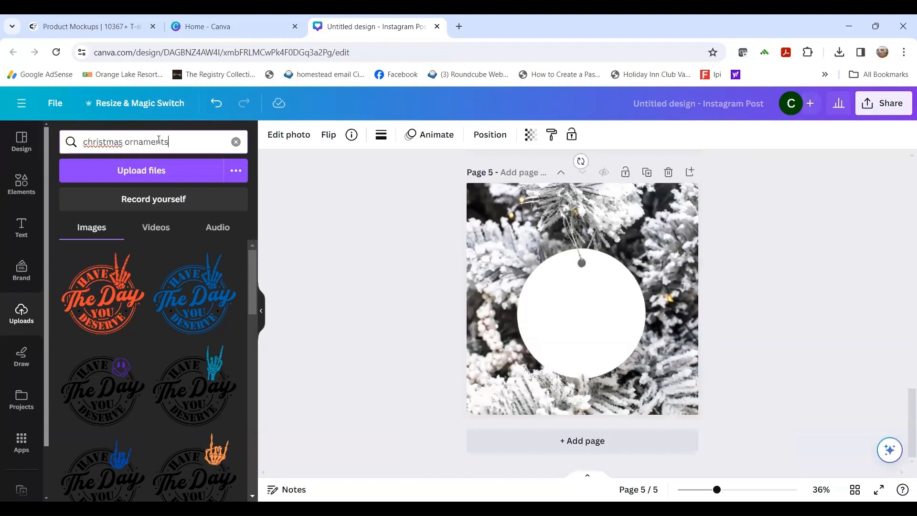
key(Return)
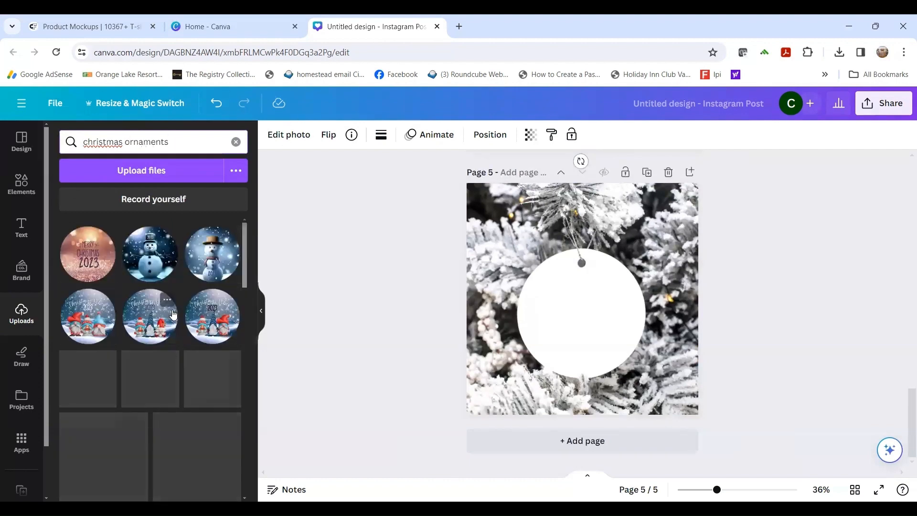
scroll(168, 308, down, 1)
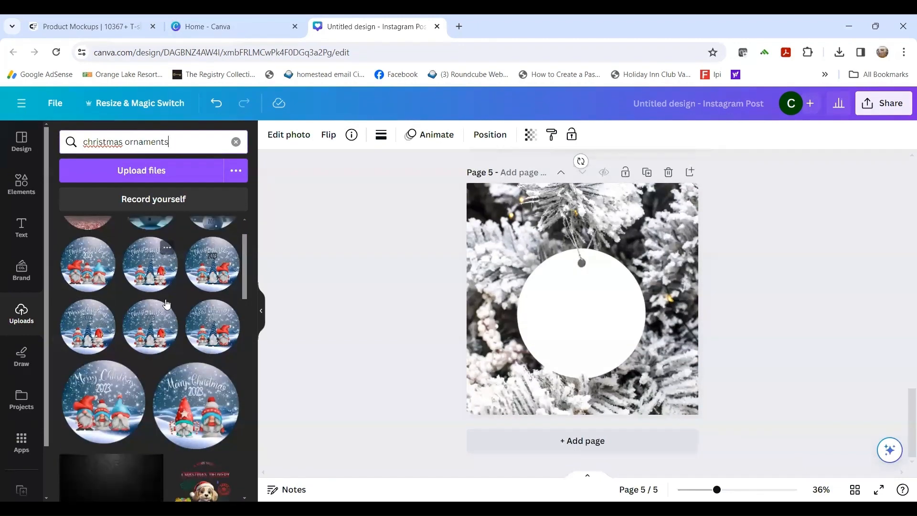
scroll(166, 304, down, 5)
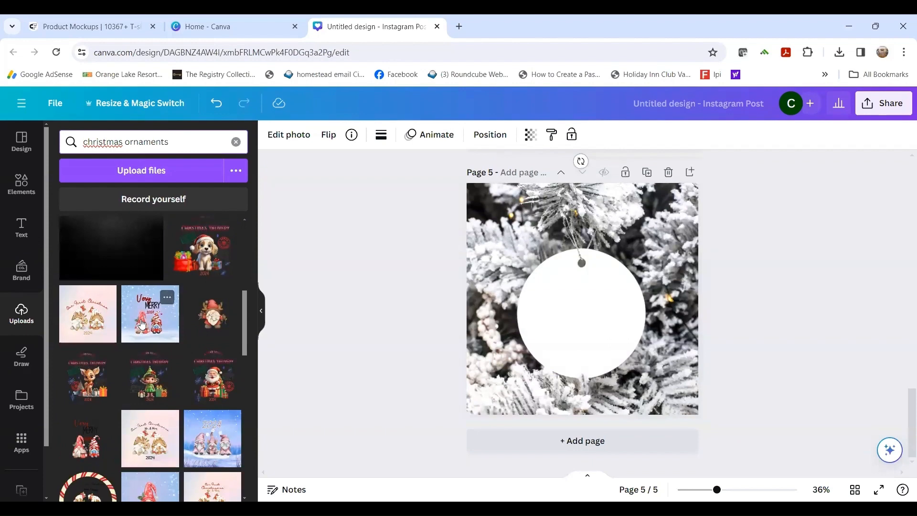
Add the "Very Merry 2024" gnome design to page 5 and shrink it to about 632 px square, centred over the round ornament.
click(142, 325)
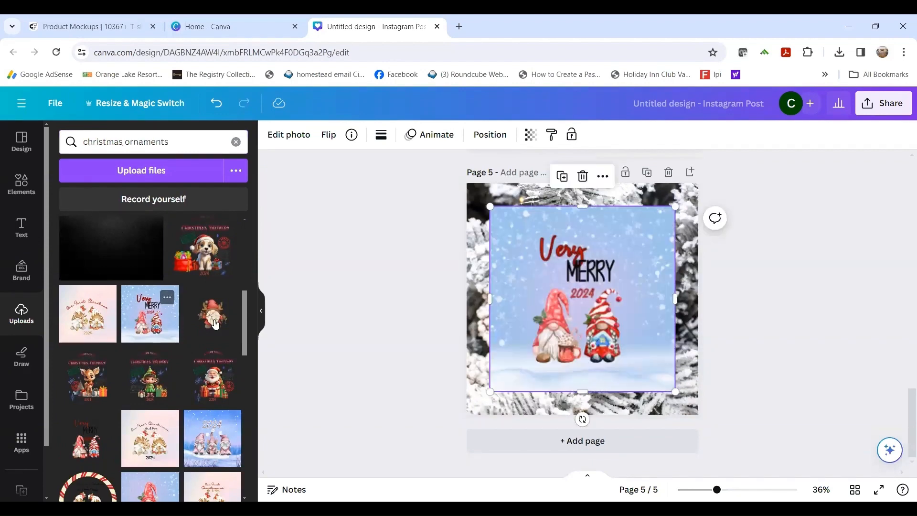
drag(601, 336, 564, 354)
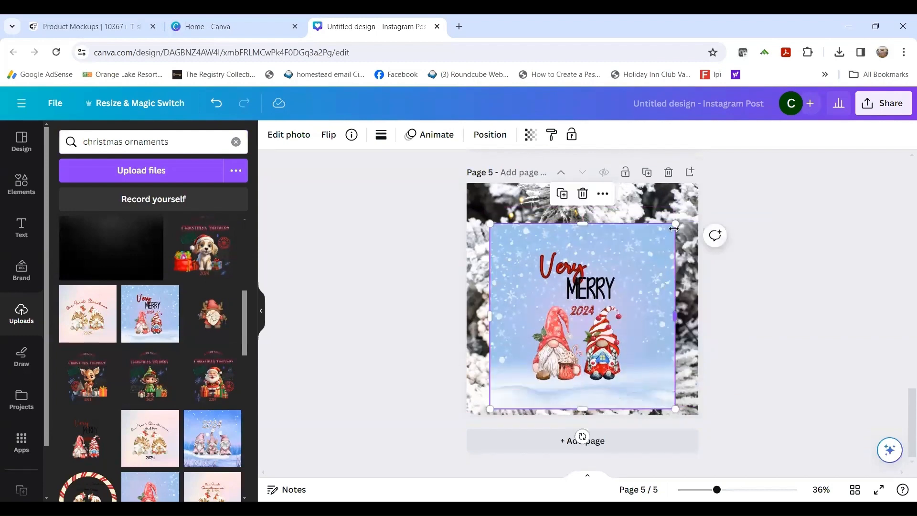
drag(675, 227, 626, 274)
drag(582, 356, 606, 327)
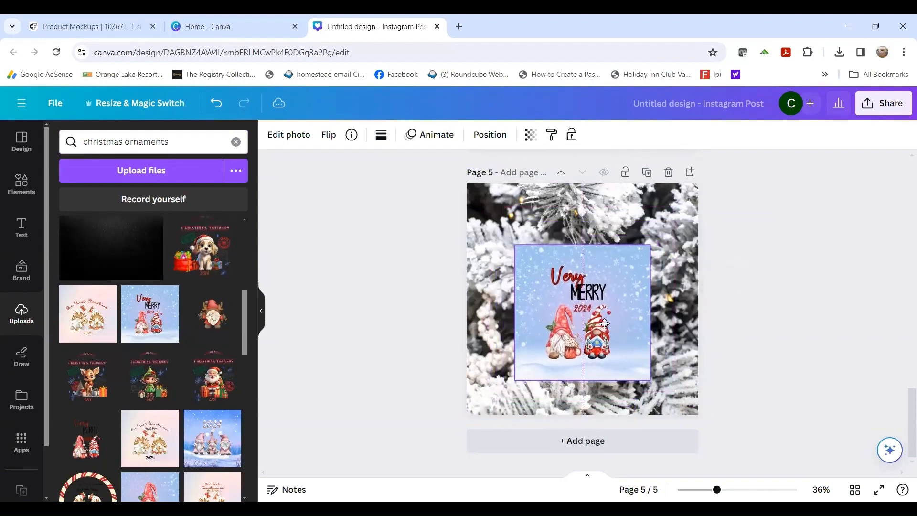
Send the gnome design behind the snowy branches mockup so it fills only the ornament's round cut-out, and deselect it.
click(491, 135)
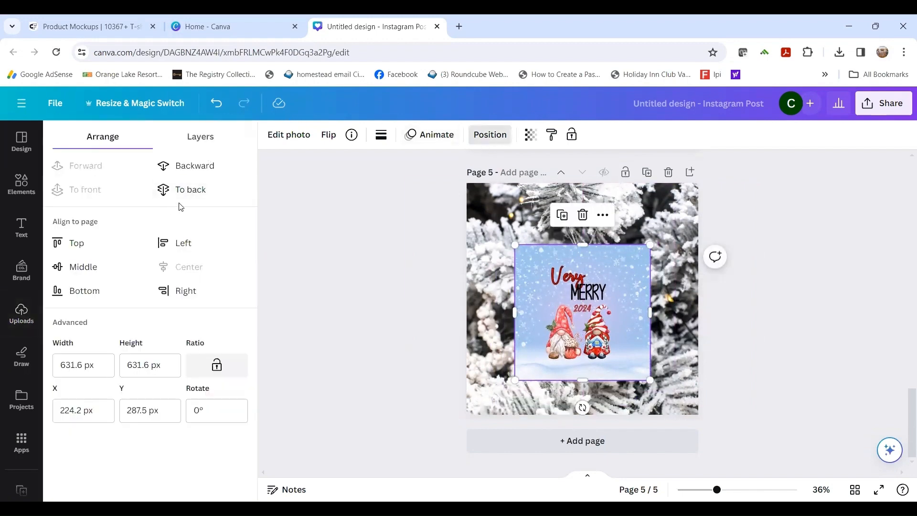
click(191, 191)
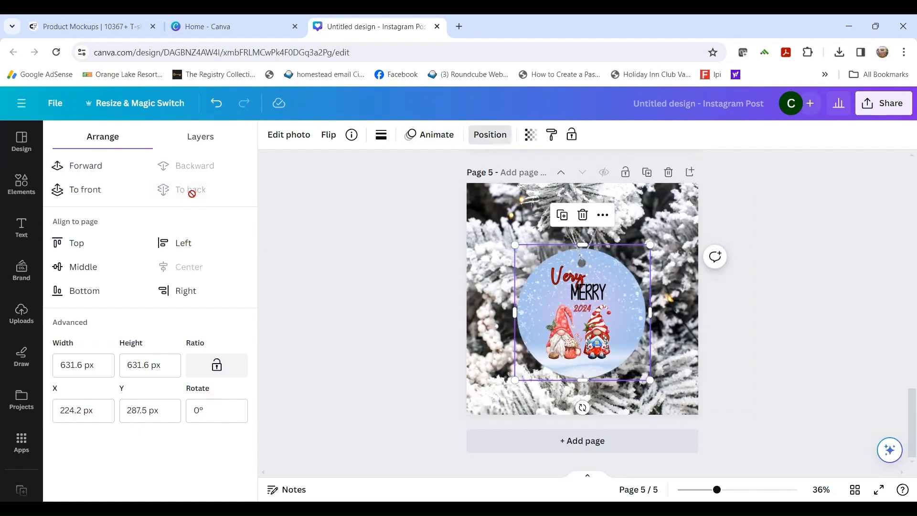
click(866, 210)
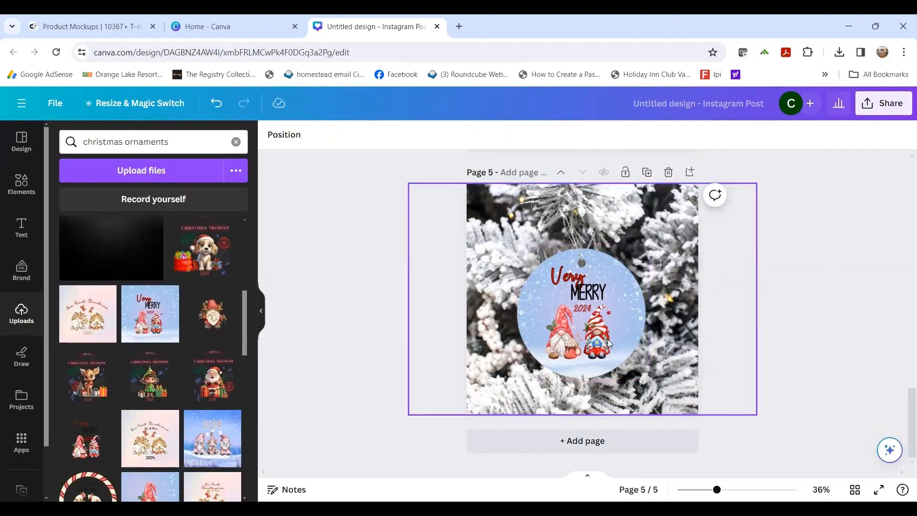
Return to the blank tumblers on page 2, clear the uploads search and browse all uploaded images for a wrap design.
scroll(379, 282, up, 5)
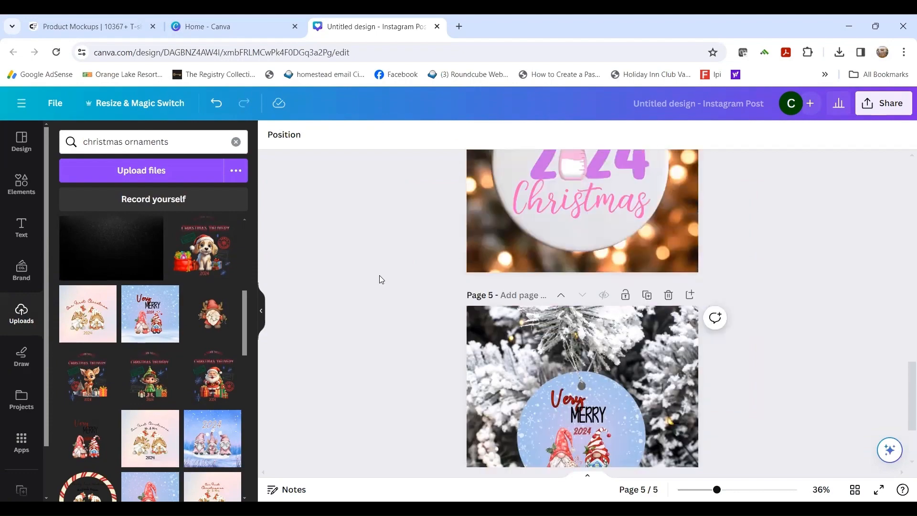
scroll(379, 280, up, 5)
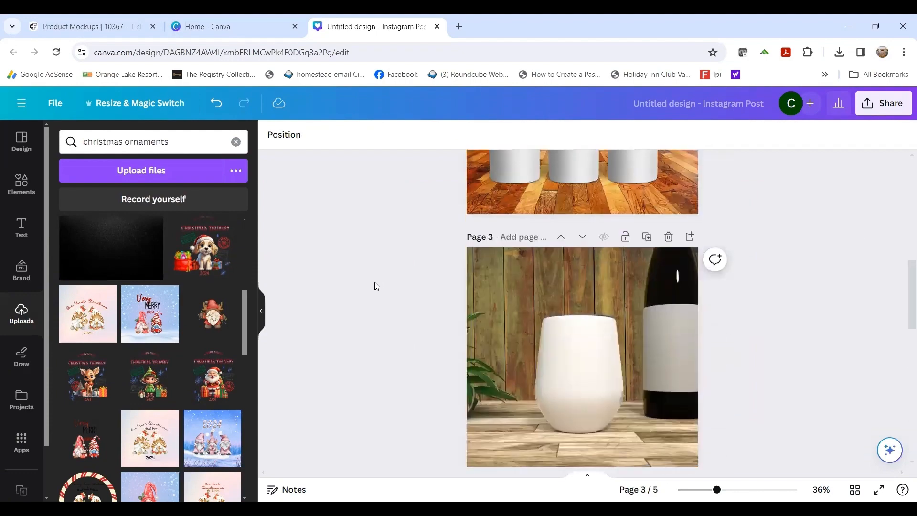
scroll(375, 282, down, 10)
scroll(444, 306, up, 10)
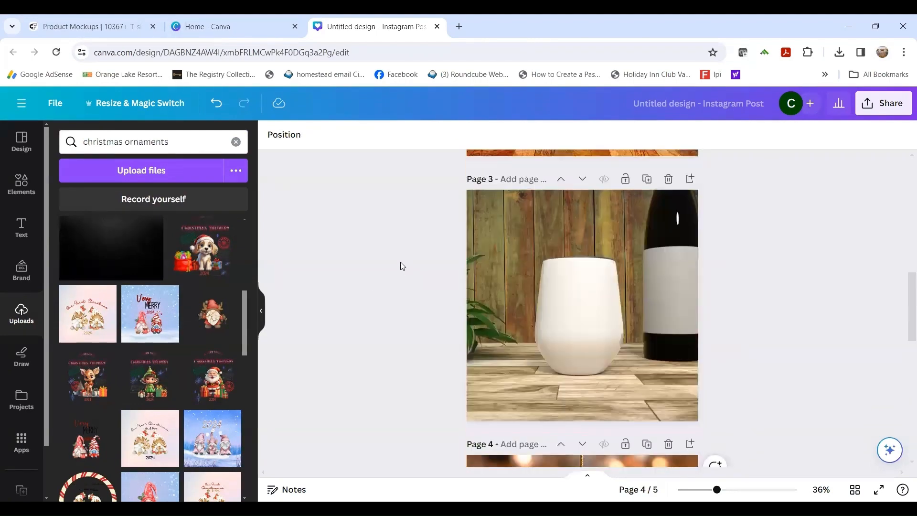
scroll(388, 244, up, 5)
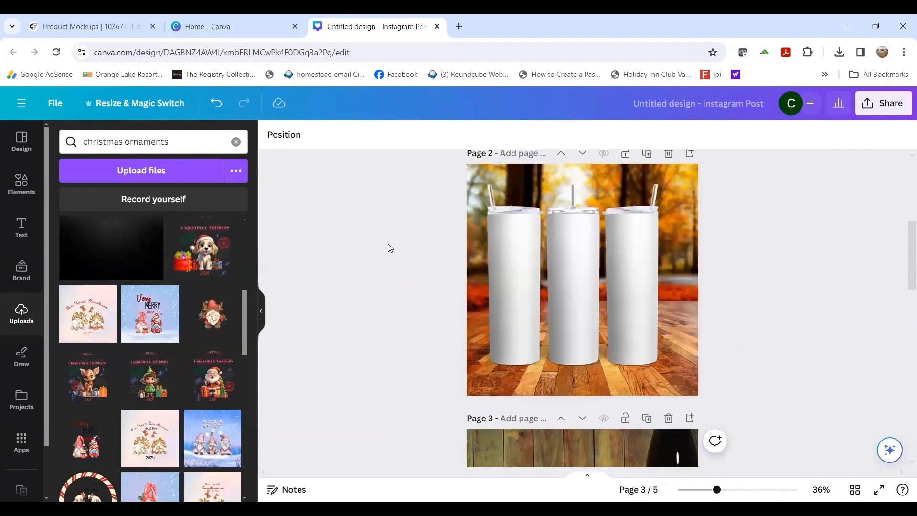
click(236, 142)
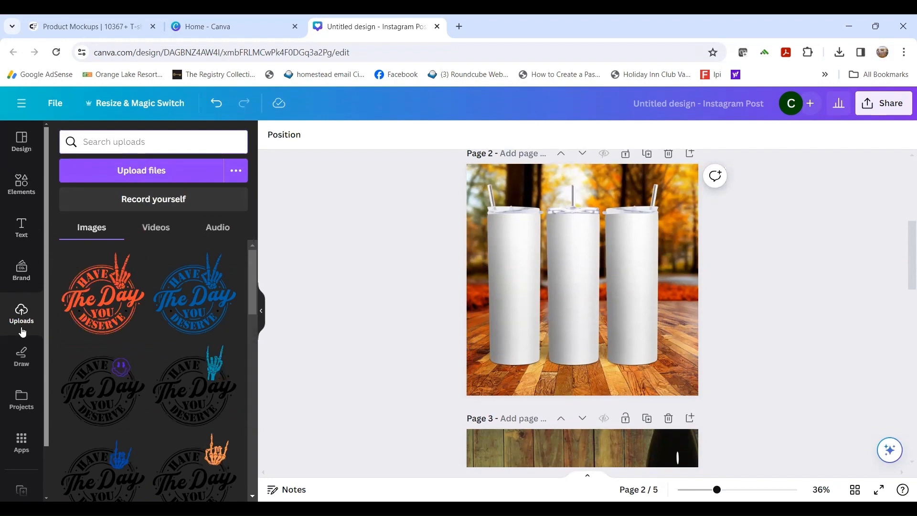
scroll(147, 292, down, 10)
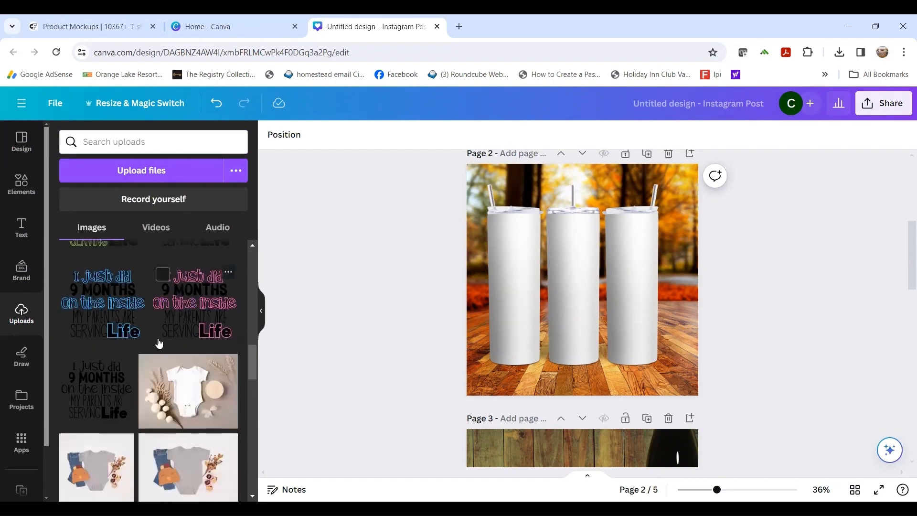
scroll(157, 340, down, 6)
scroll(155, 329, down, 10)
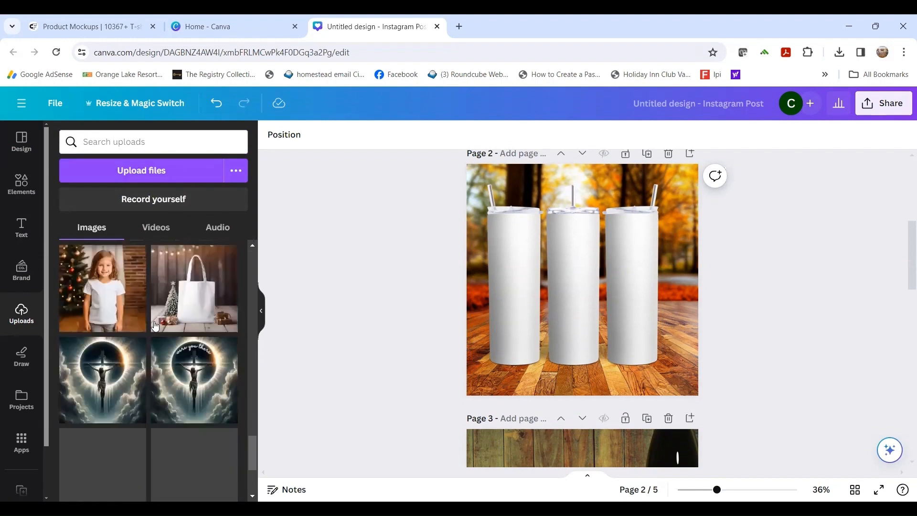
scroll(154, 321, down, 8)
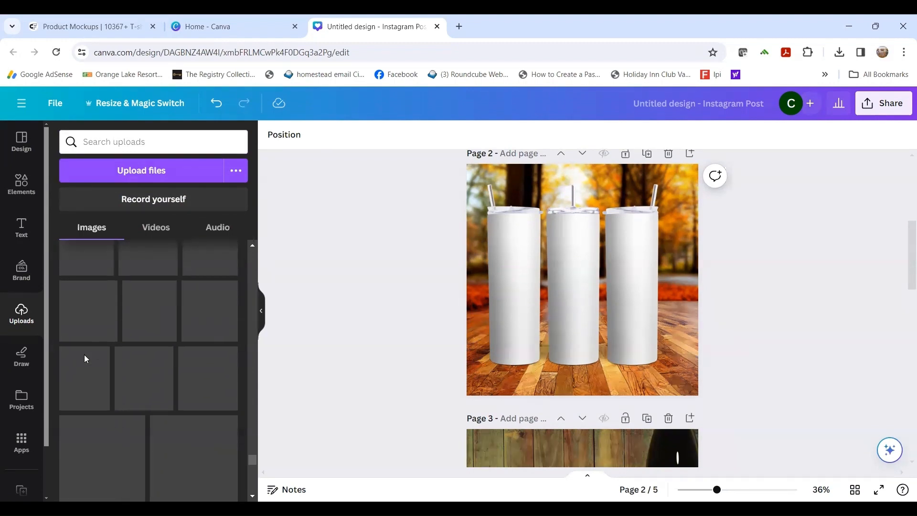
Look through the designs, folders and images in the projects for artwork that suits the tumblers.
click(18, 402)
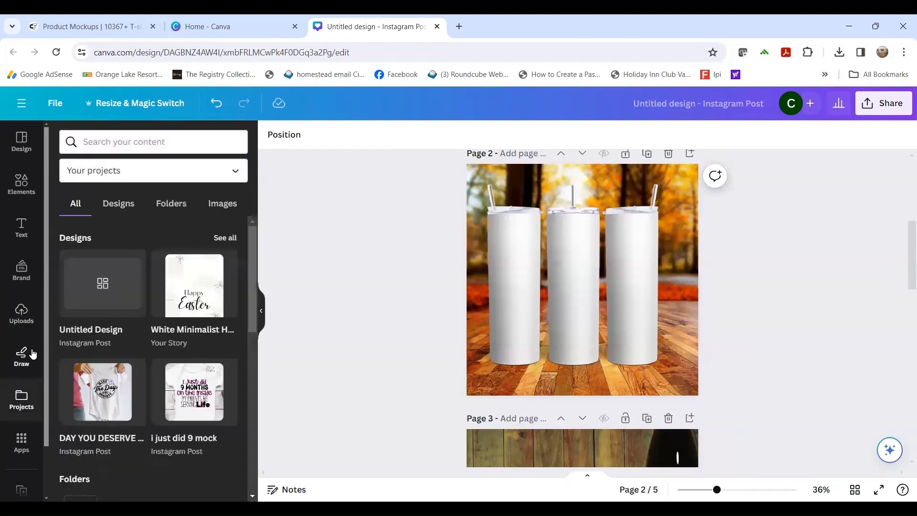
scroll(148, 311, down, 2)
scroll(147, 314, down, 5)
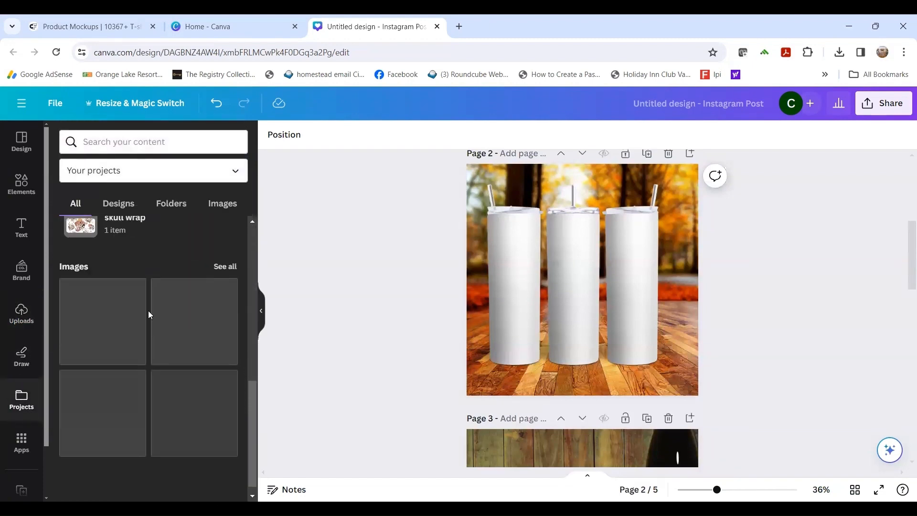
scroll(148, 311, up, 7)
scroll(150, 307, up, 2)
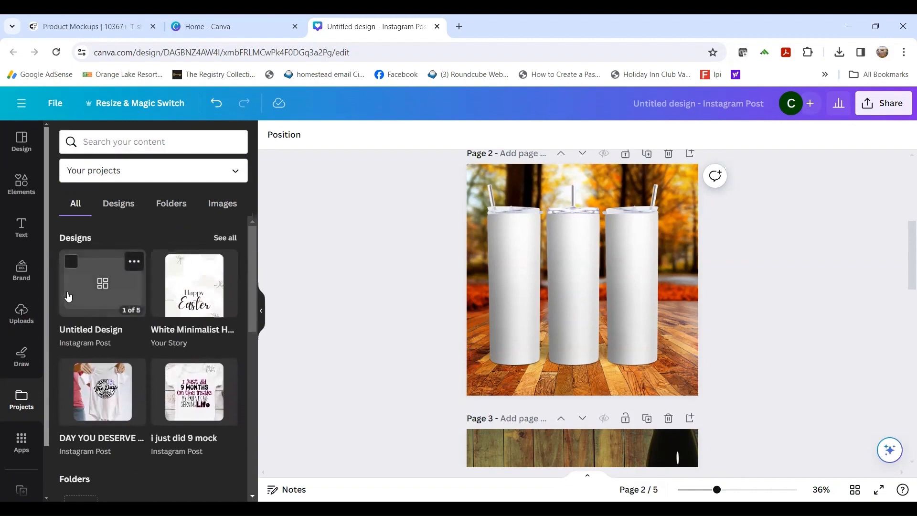
Add the uploaded beer design with black beer slogans to page 2 and position it over the bodies of the three tumblers.
click(30, 324)
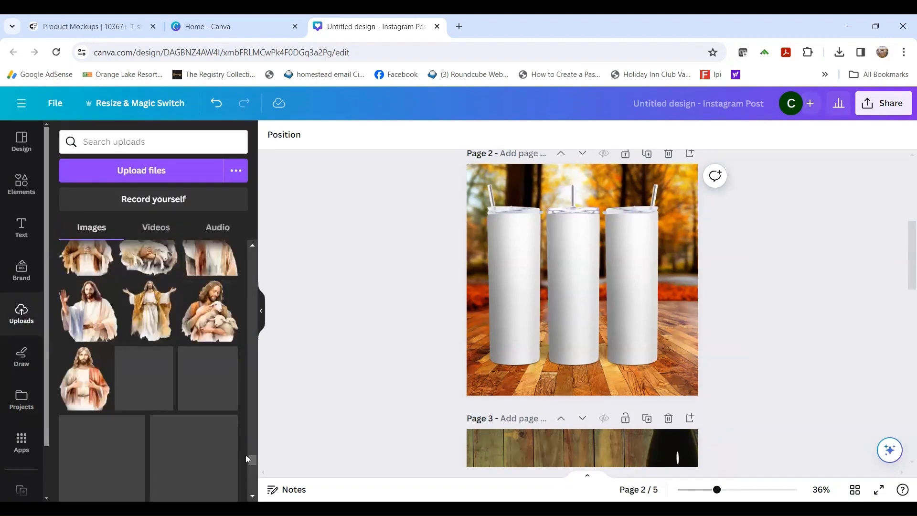
drag(253, 460, 257, 484)
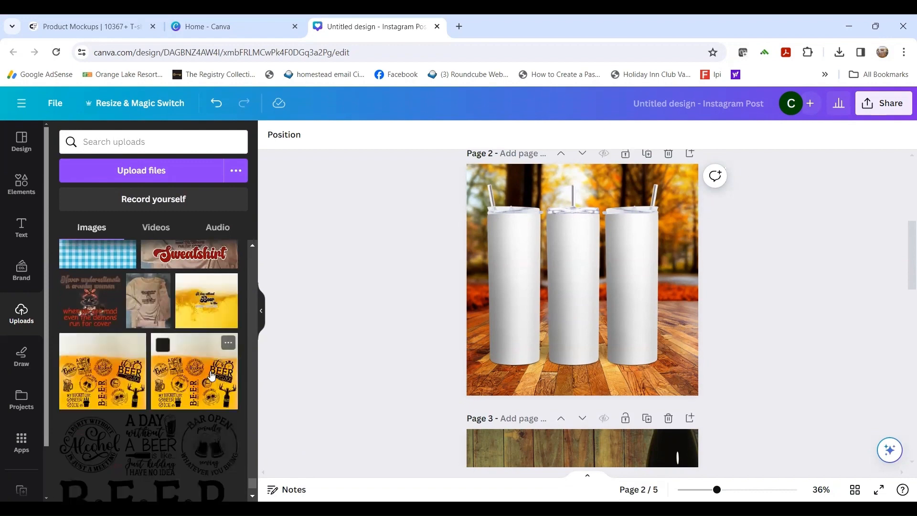
scroll(212, 376, down, 3)
scroll(209, 372, down, 2)
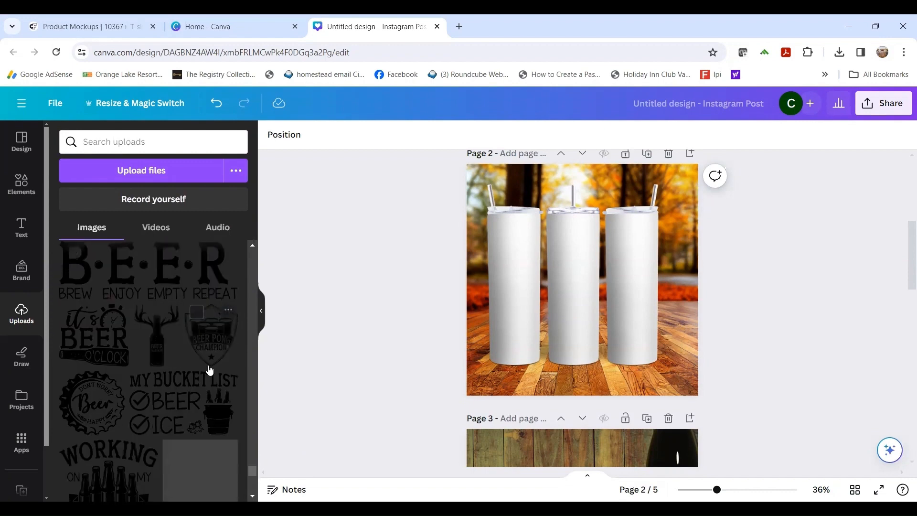
scroll(209, 372, up, 4)
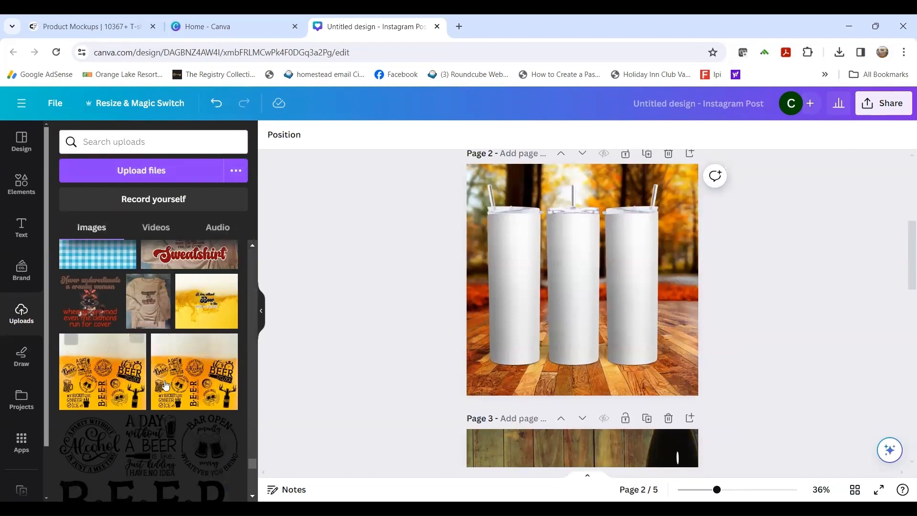
click(95, 384)
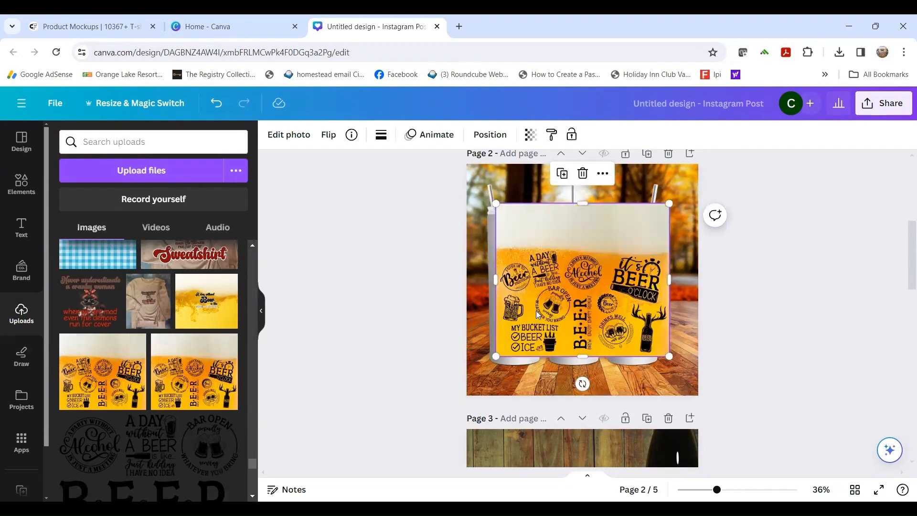
drag(541, 317, 534, 329)
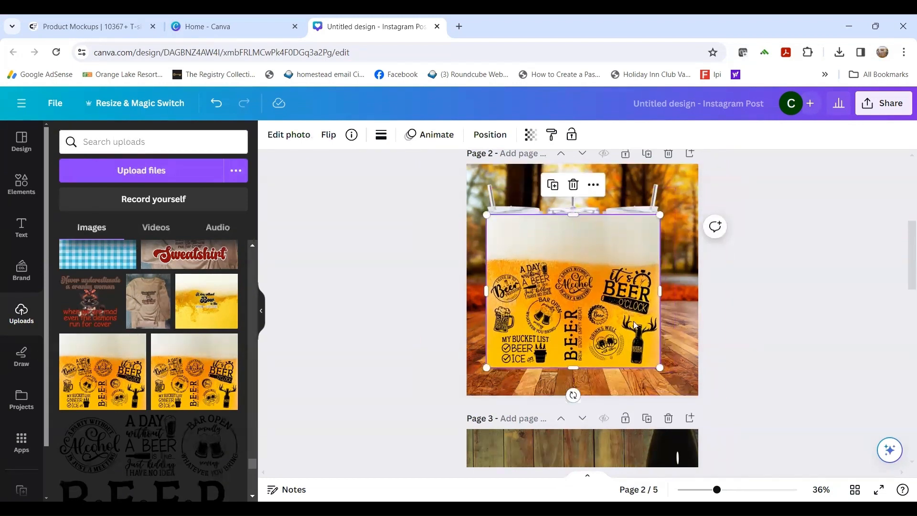
Send the beer design behind the tumbler mockup so it fills only the three tumbler bodies, and deselect it.
click(490, 135)
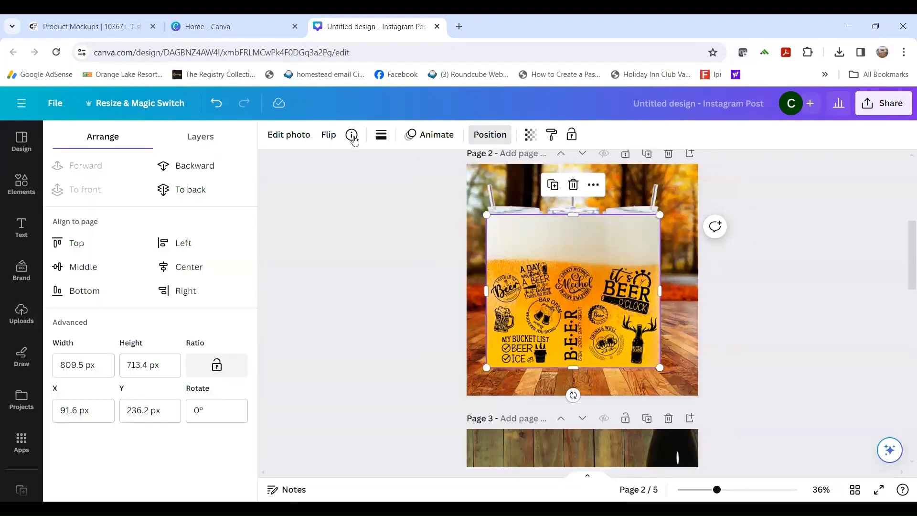
click(180, 189)
click(821, 255)
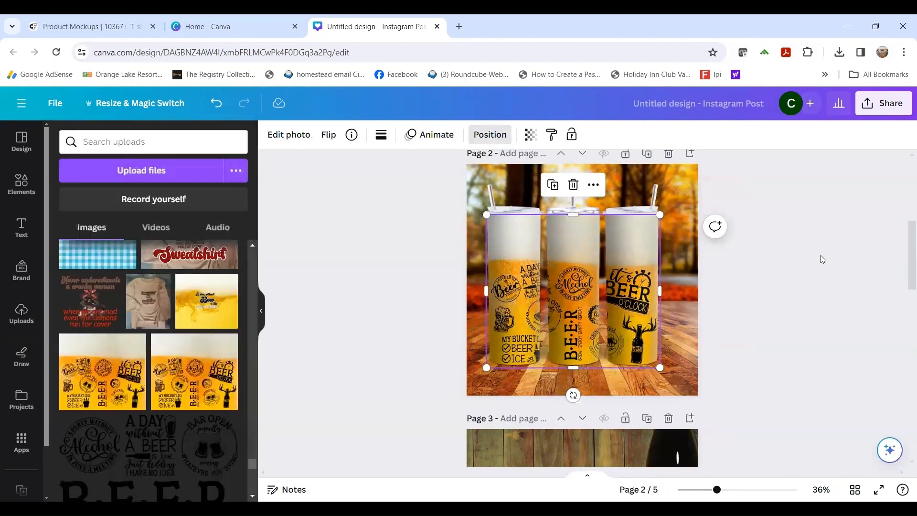
Search the uploads for "magnificent" to find artwork for the blank wine tumbler on page 3.
scroll(827, 276, down, 5)
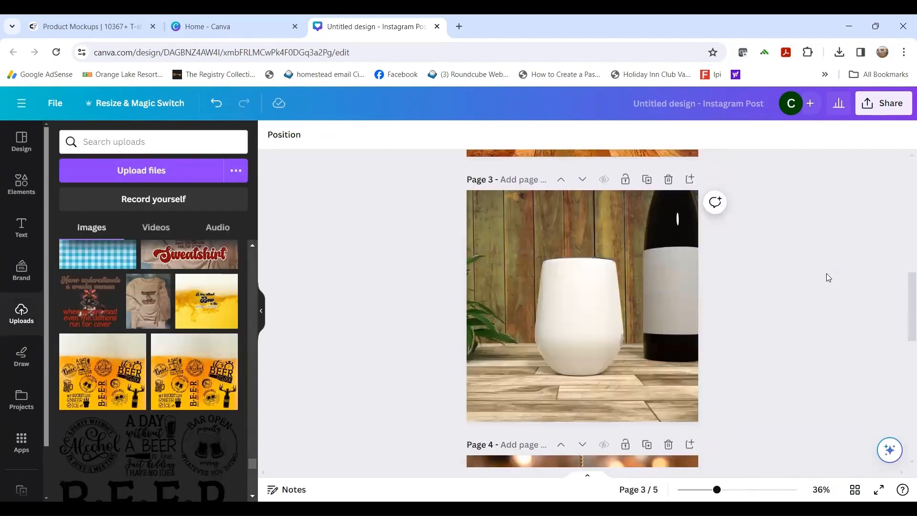
scroll(818, 268, up, 5)
scroll(815, 265, down, 5)
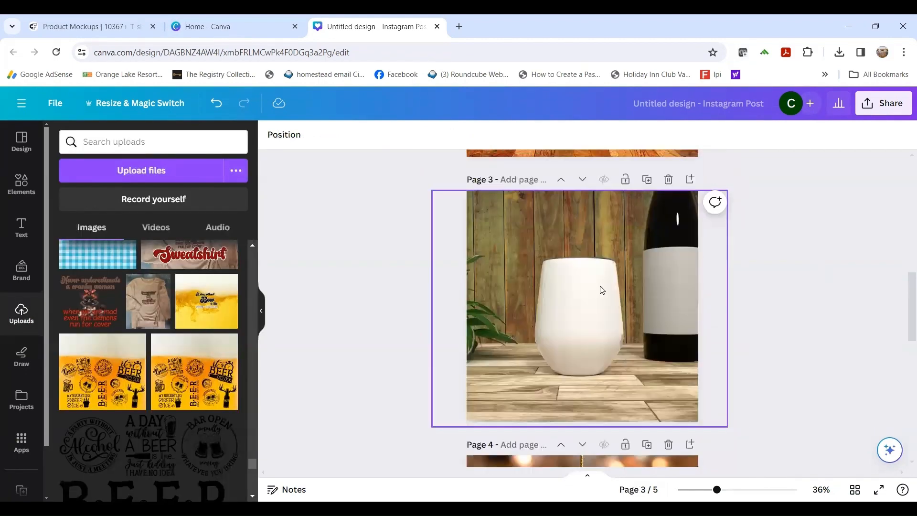
scroll(604, 299, down, 3)
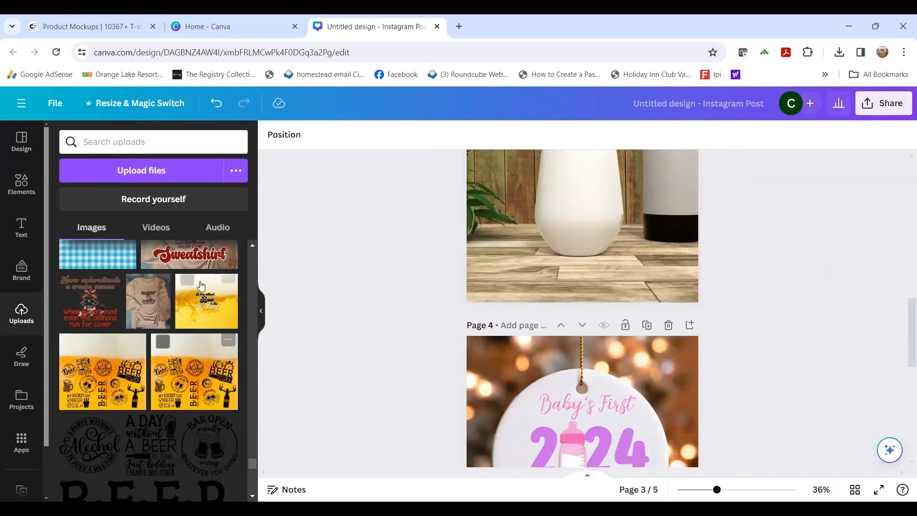
scroll(250, 306, up, 5)
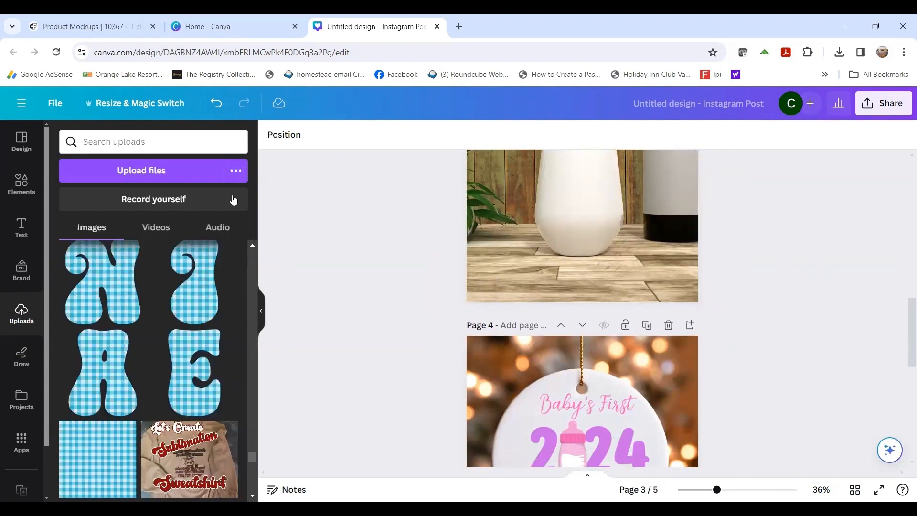
click(194, 140)
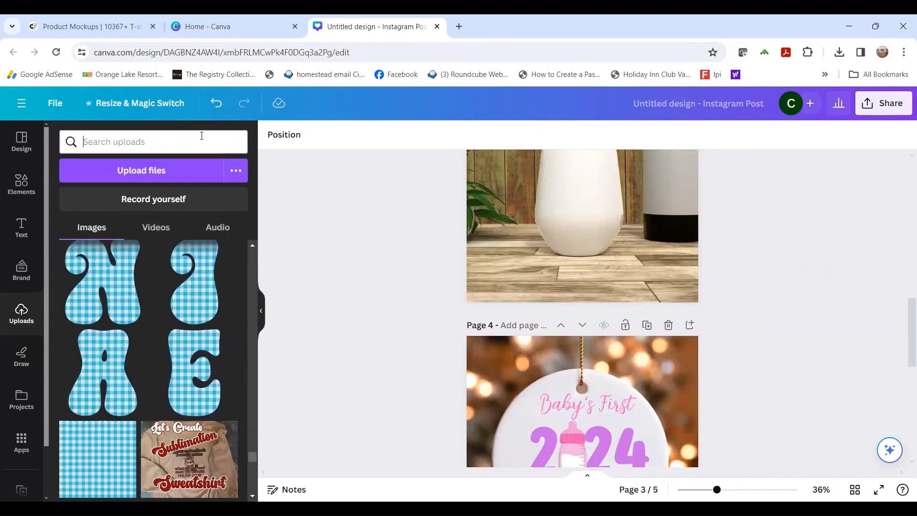
text(magnificent)
key(Return)
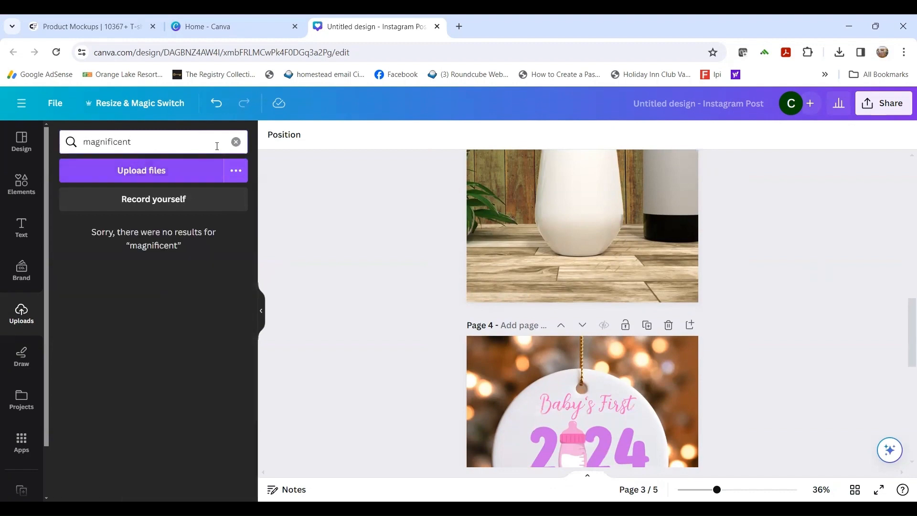
Find the "If things get better with age" quote by searching uploads for "age", and place it centred on page 3's white wine tumbler.
drag(200, 138, 84, 142)
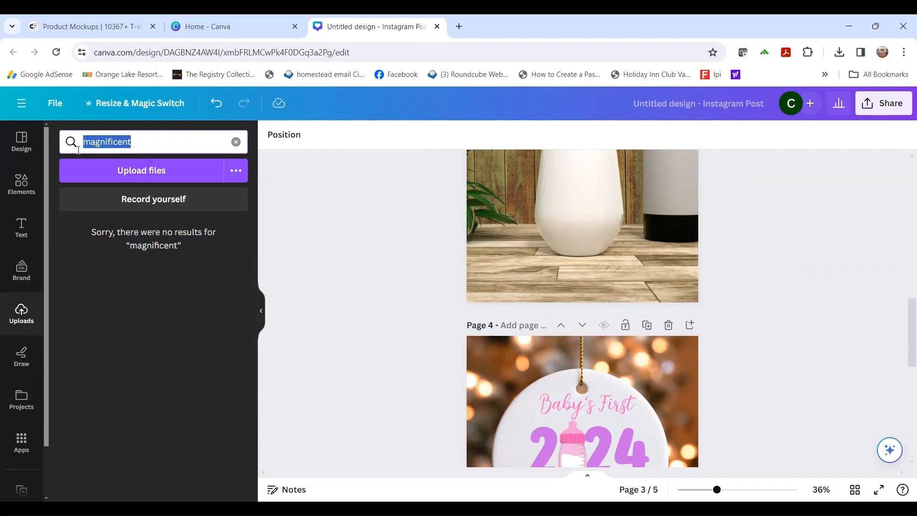
text(age)
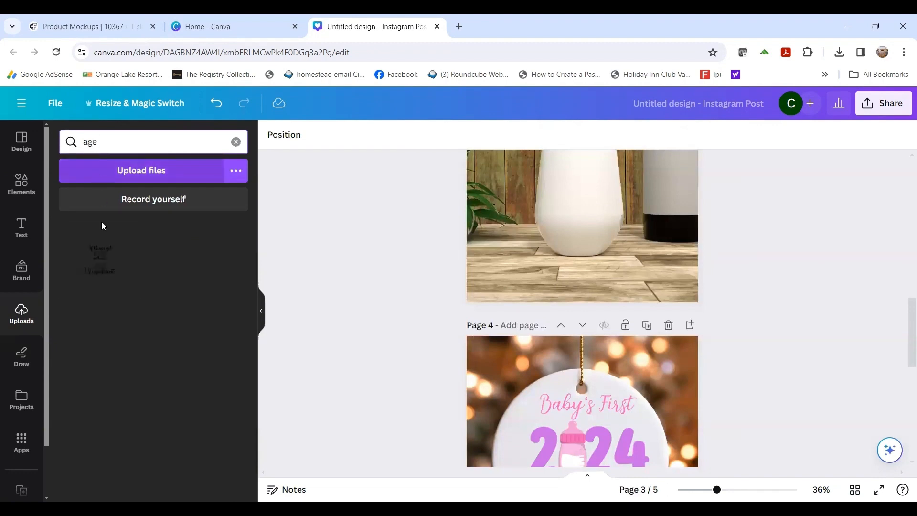
click(101, 270)
scroll(890, 333, up, 3)
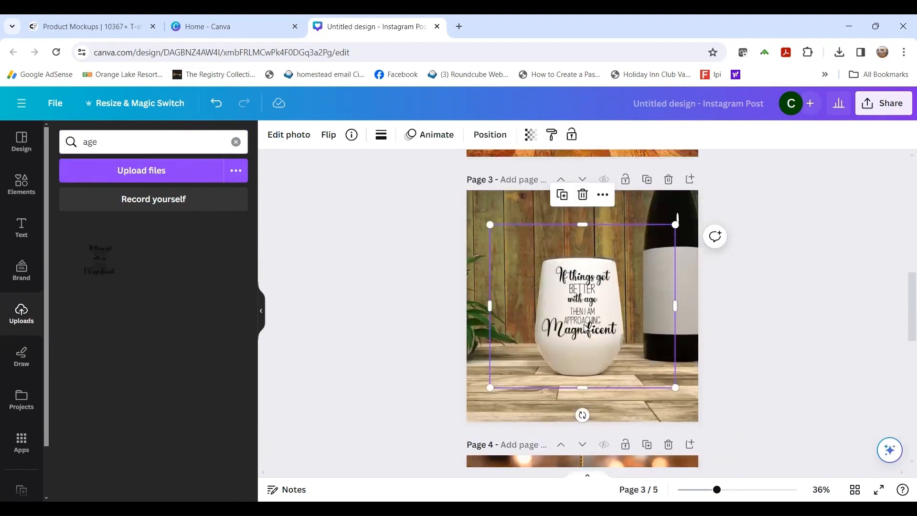
drag(587, 327, 582, 336)
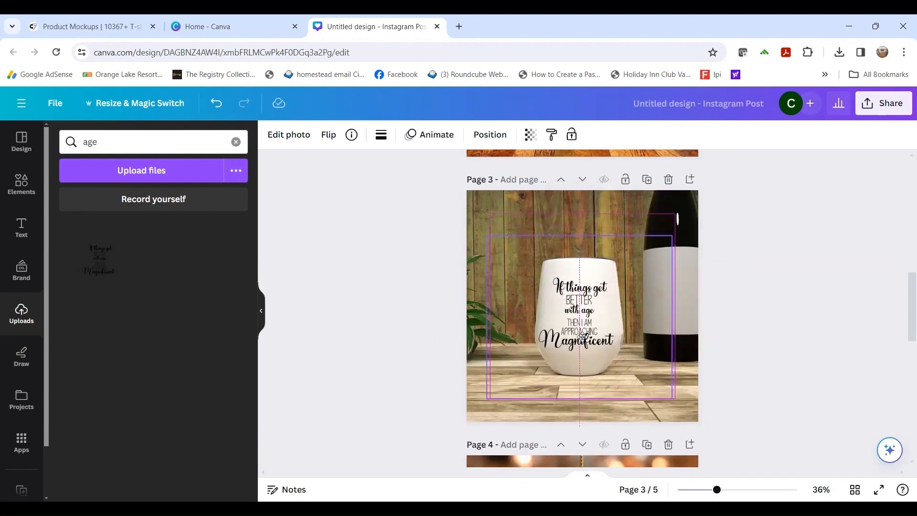
drag(582, 335, 579, 328)
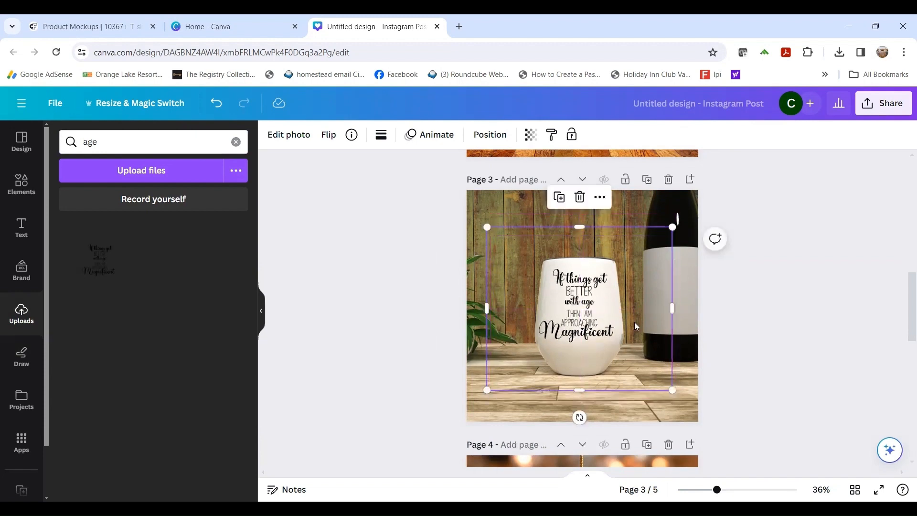
click(817, 305)
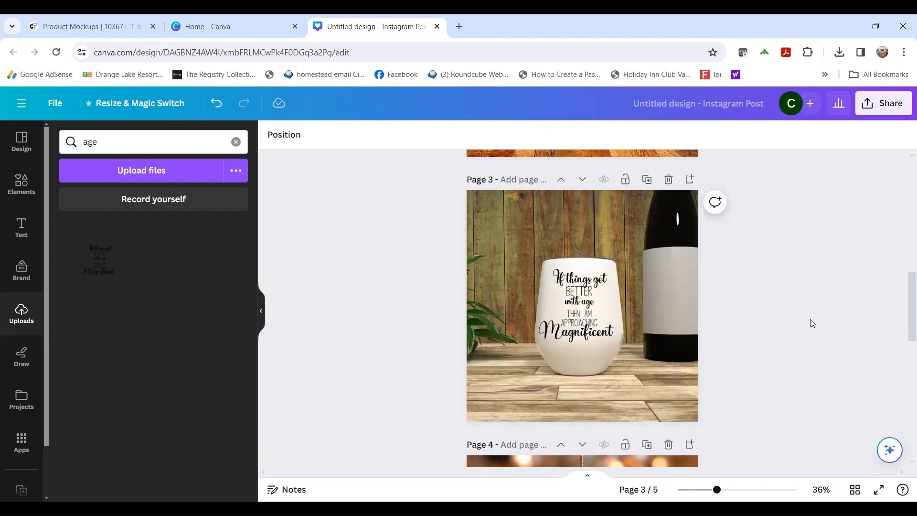
Return to page 1 and search the elements for "background spring", showing only graphics.
scroll(814, 328, up, 10)
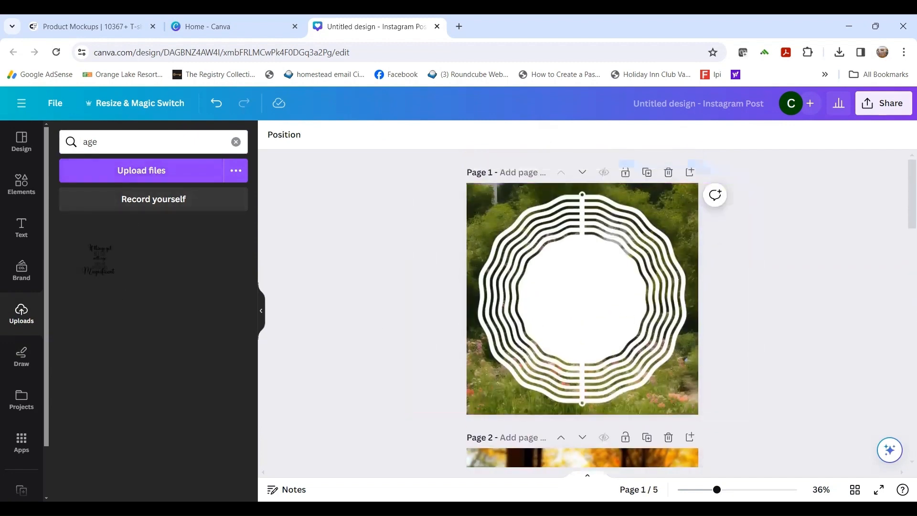
click(21, 186)
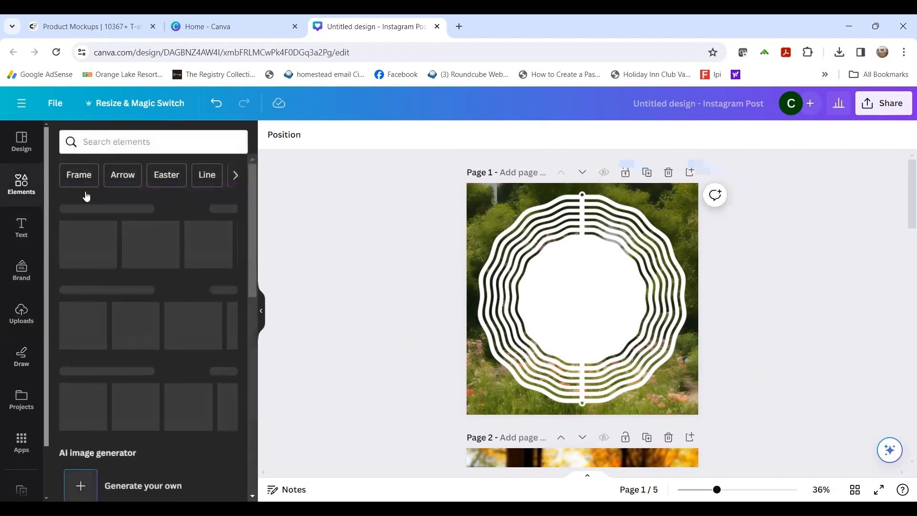
click(149, 141)
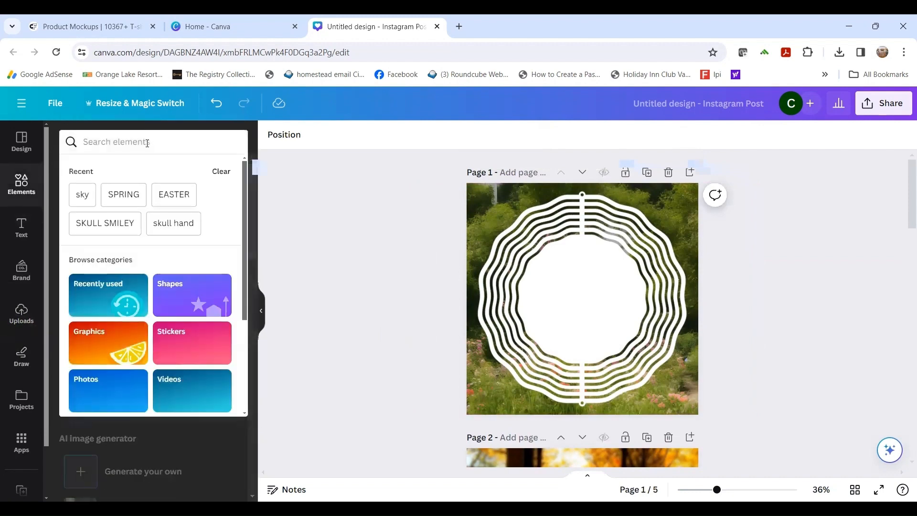
text(background)
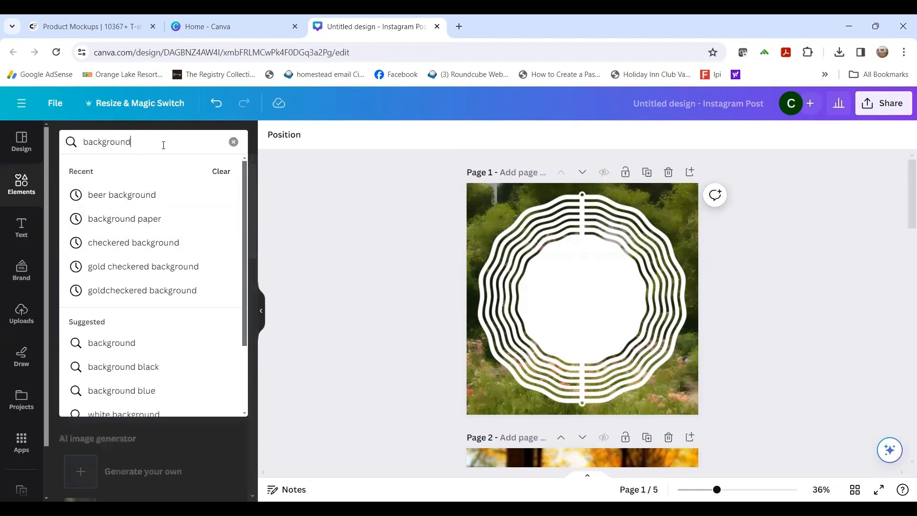
key(Return)
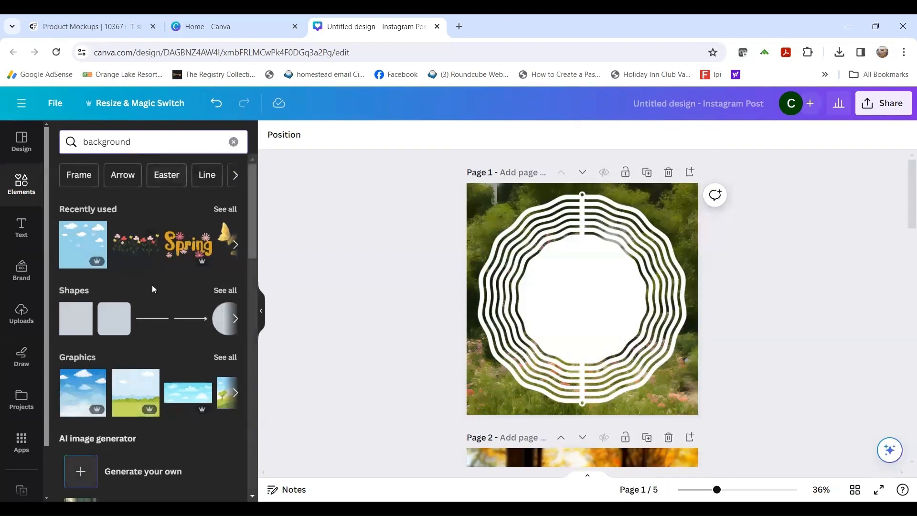
scroll(153, 287, down, 3)
scroll(153, 293, up, 3)
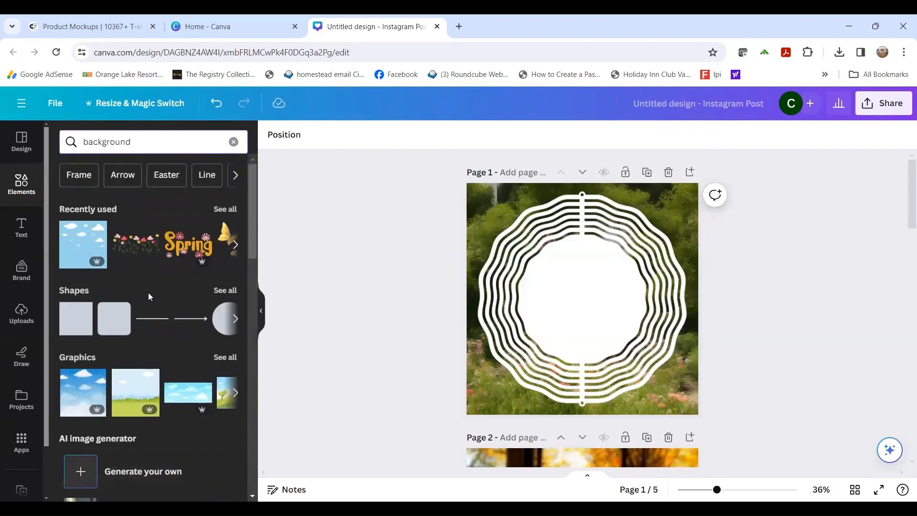
click(164, 143)
text(spring)
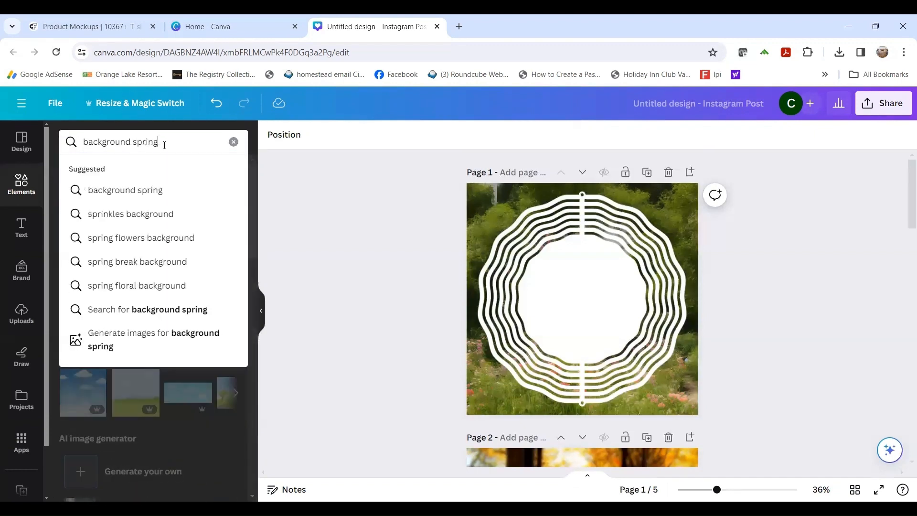
key(Return)
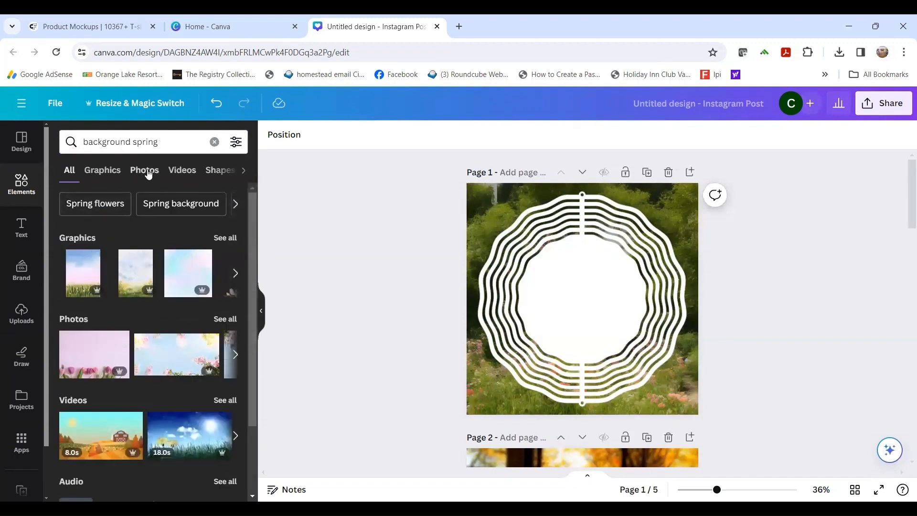
click(103, 171)
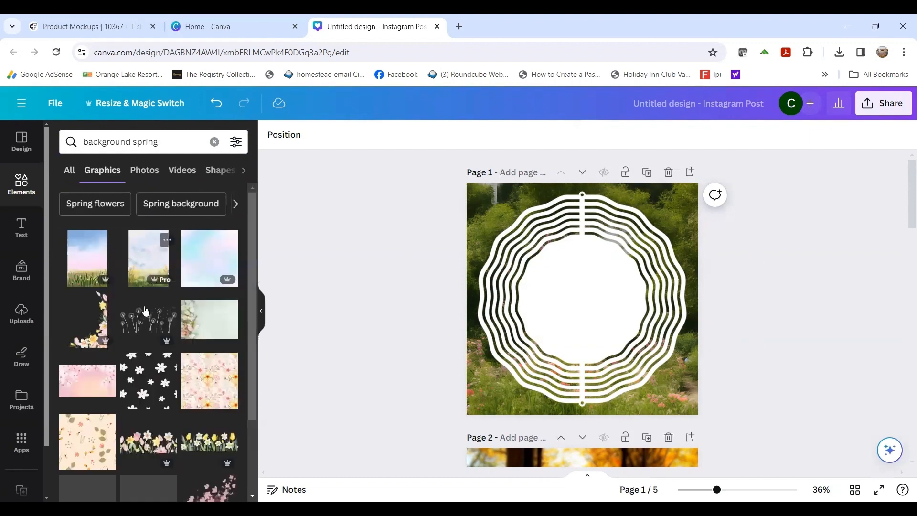
Add the cream floral pattern with pink and yellow flowers to page 1, enlarged to about 1005 px square, and send it behind the wind spinner mockup.
click(218, 396)
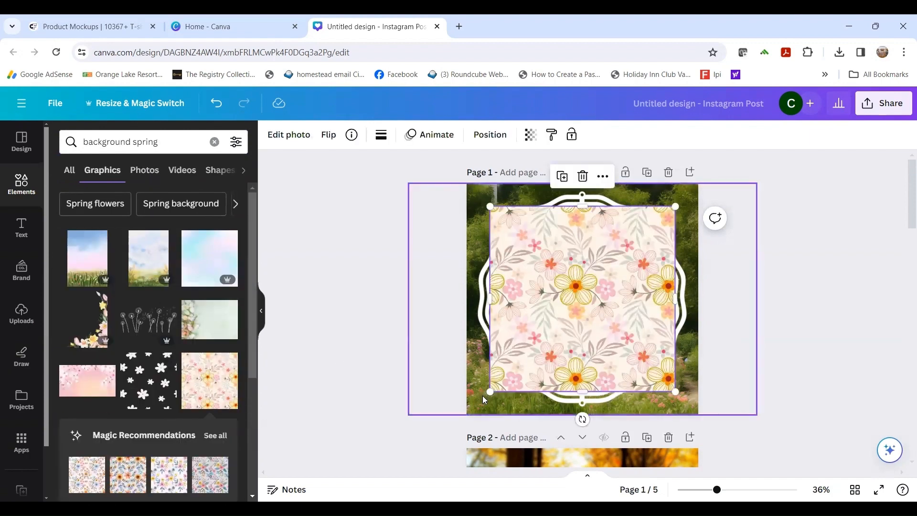
drag(490, 392, 476, 406)
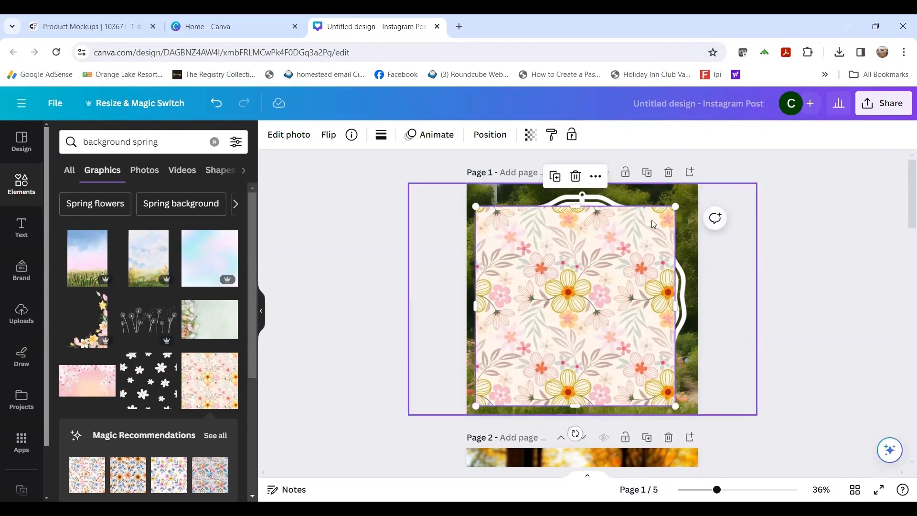
drag(676, 207, 692, 190)
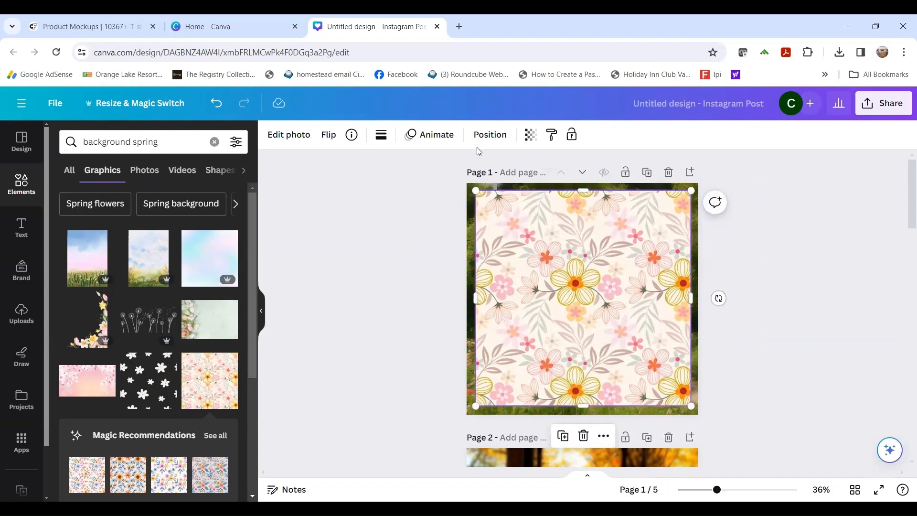
click(497, 138)
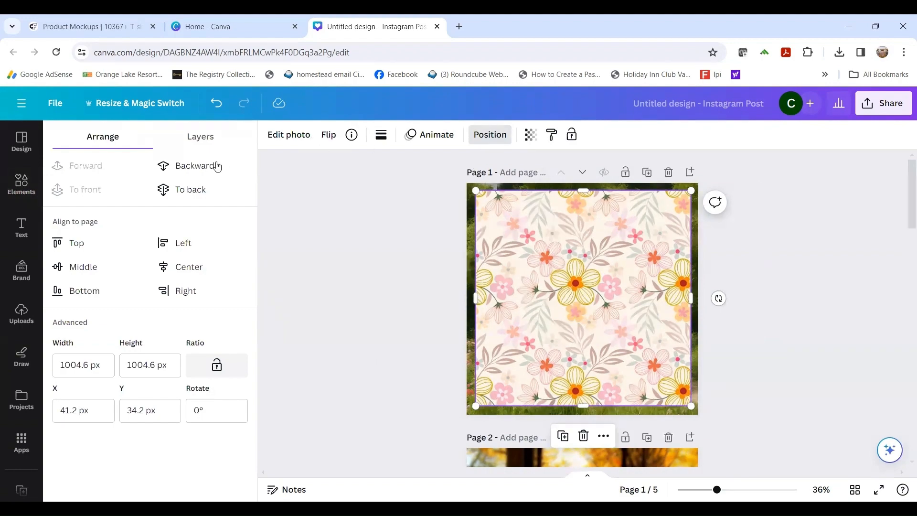
click(176, 190)
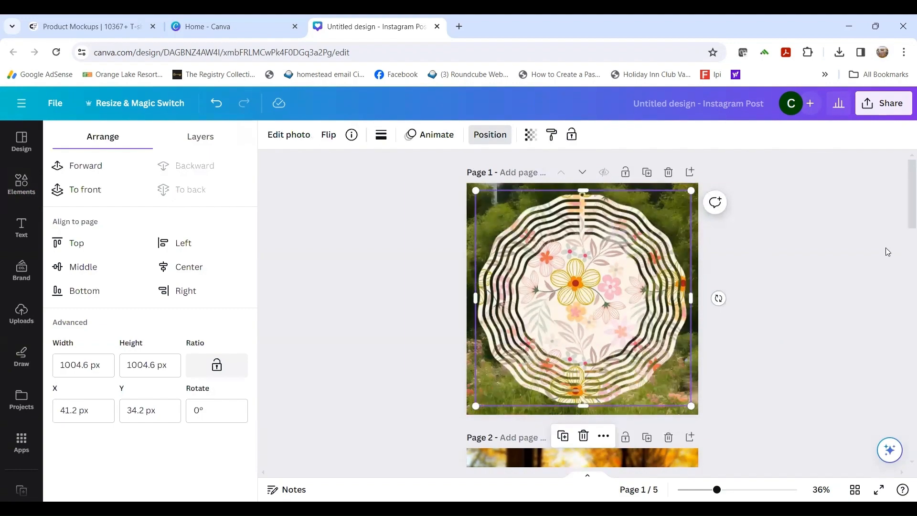
Review the finished mockups on all five pages and return to page 1.
scroll(904, 261, down, 5)
scroll(858, 286, down, 15)
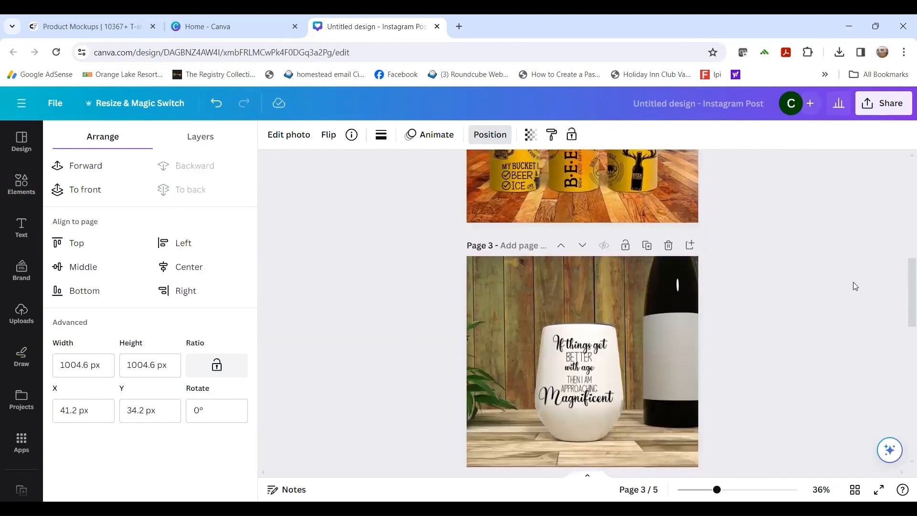
scroll(833, 288, down, 2)
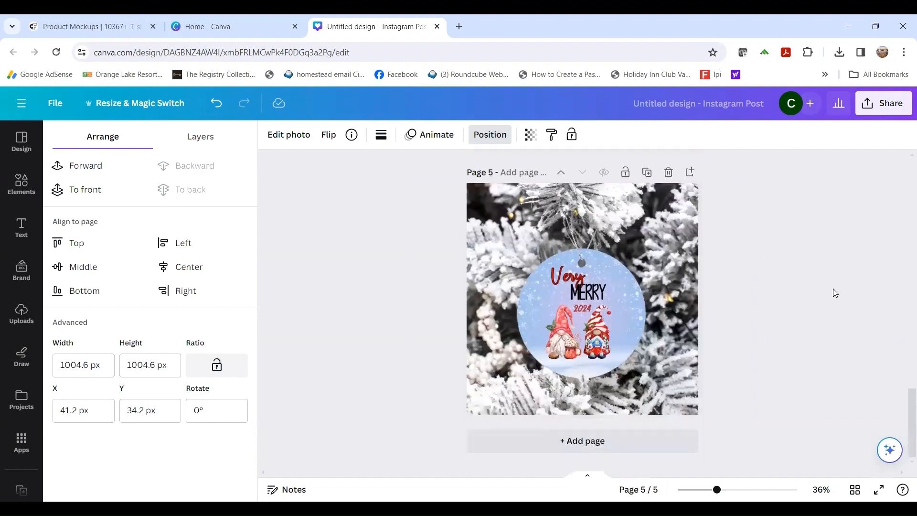
scroll(832, 288, up, 10)
scroll(806, 272, up, 9)
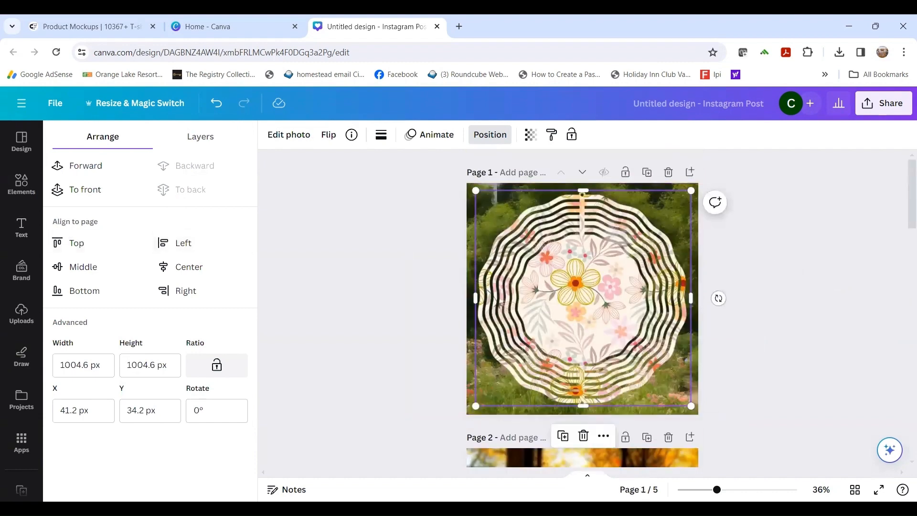
Clear the previous uploads search and search the uploaded images for "my cup".
click(22, 316)
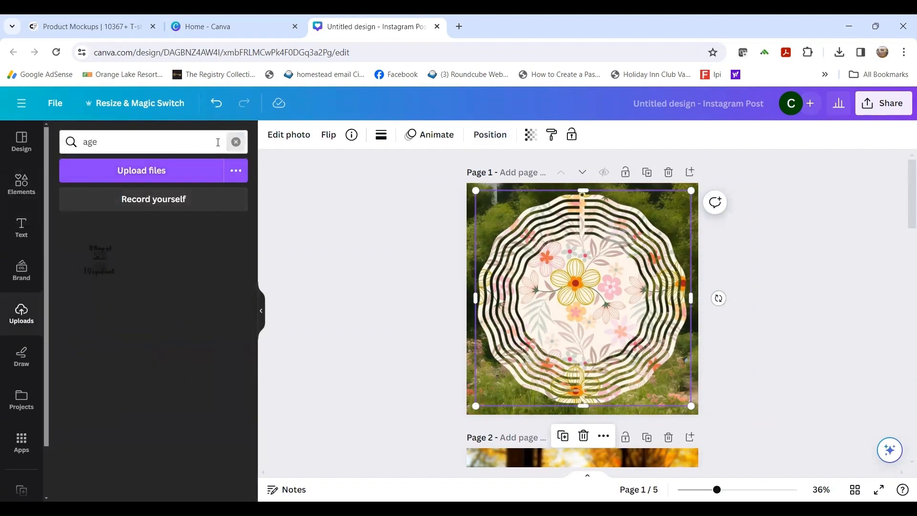
click(236, 142)
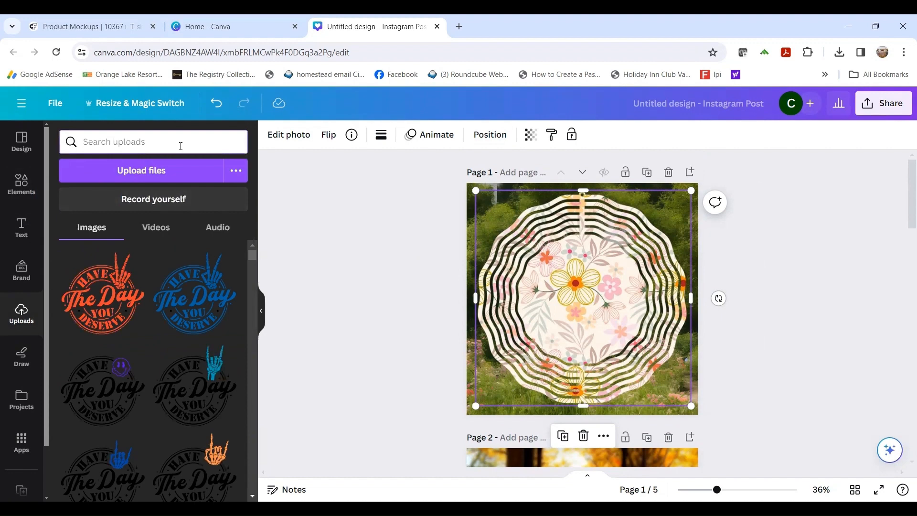
click(181, 147)
text(my cup)
key(Return)
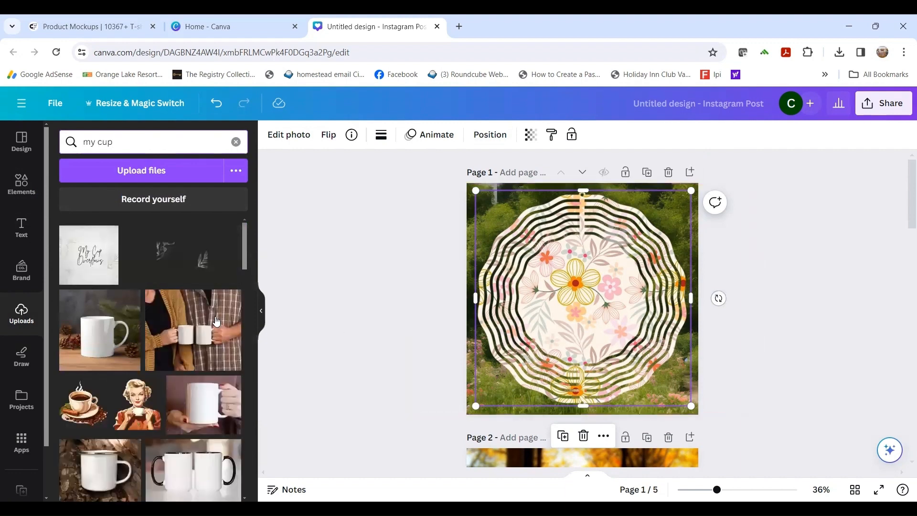
Add the uploaded dark design with leaf sprigs to page 1, move it over the wind spinner's upper right edge and deselect it.
click(190, 269)
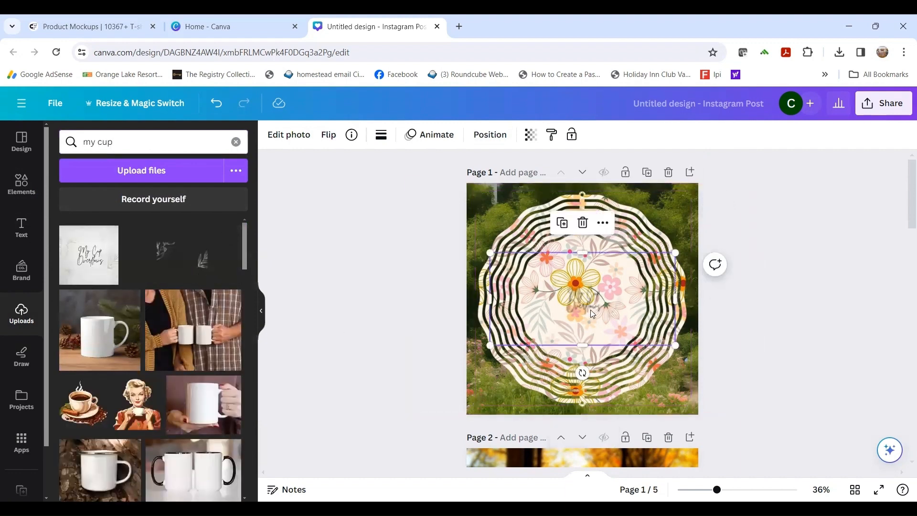
drag(602, 304, 646, 218)
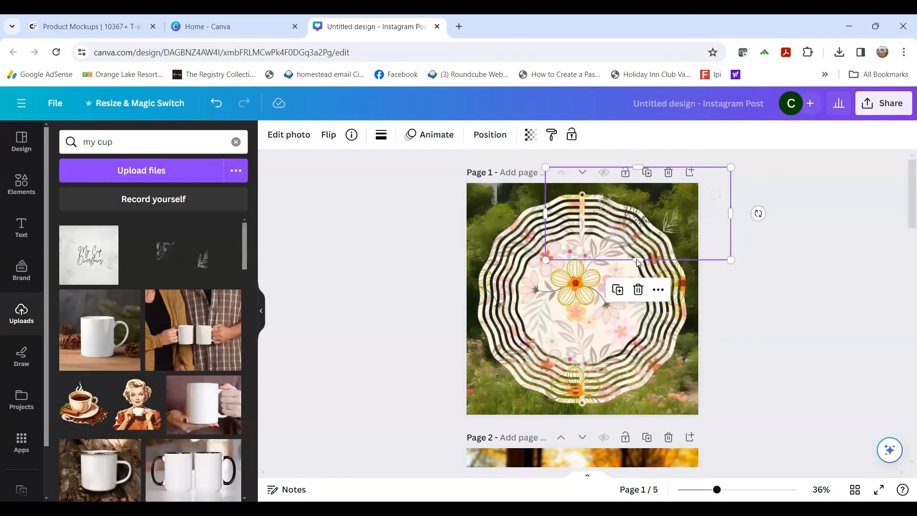
click(426, 377)
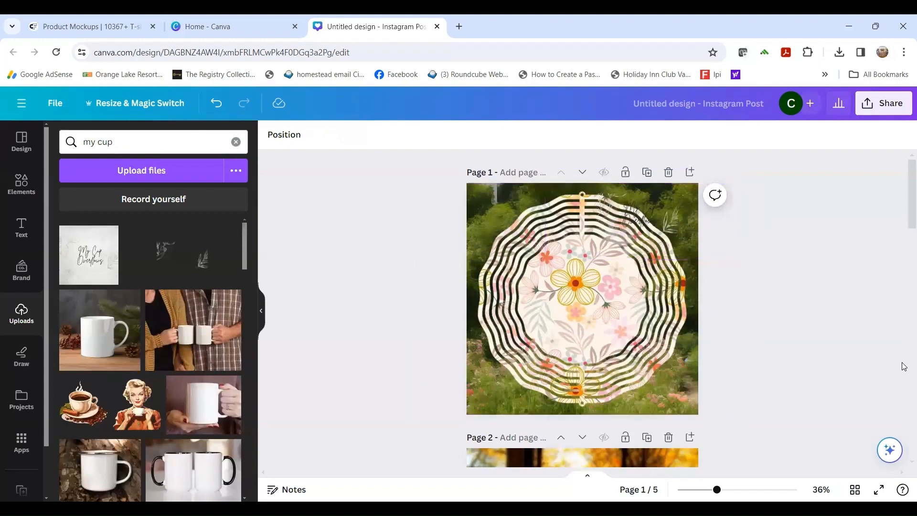
Copy the "My Cup Overflows" logo from page 1 to page 2 and move it to the lower right corner below the beer tumblers.
scroll(904, 349, down, 4)
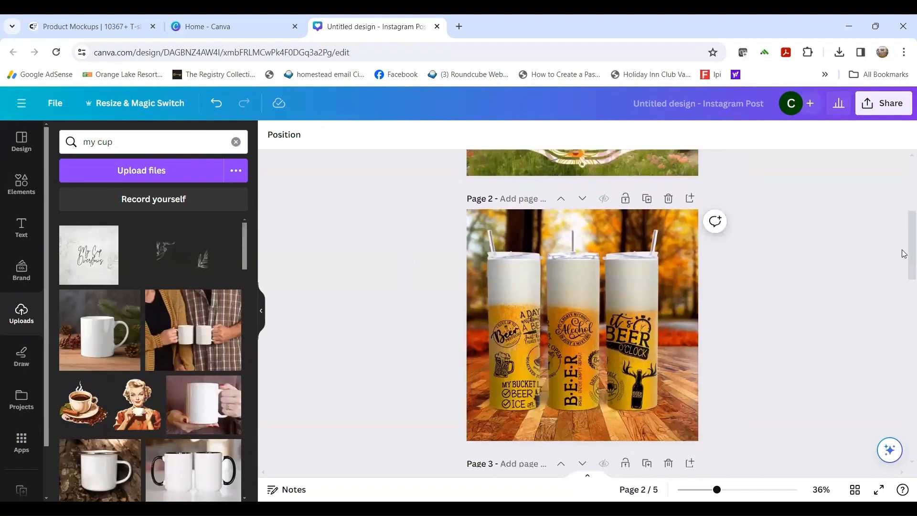
scroll(884, 242, up, 3)
scroll(870, 233, up, 2)
click(648, 226)
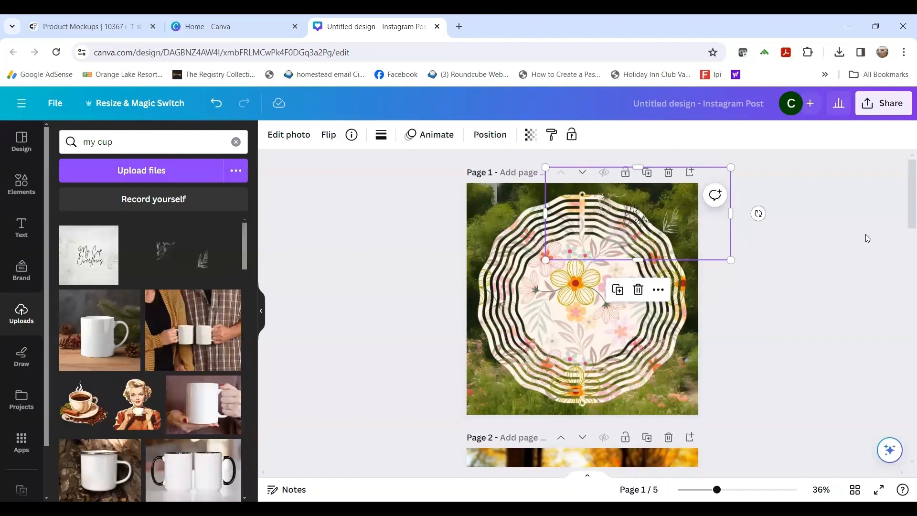
scroll(855, 258, down, 5)
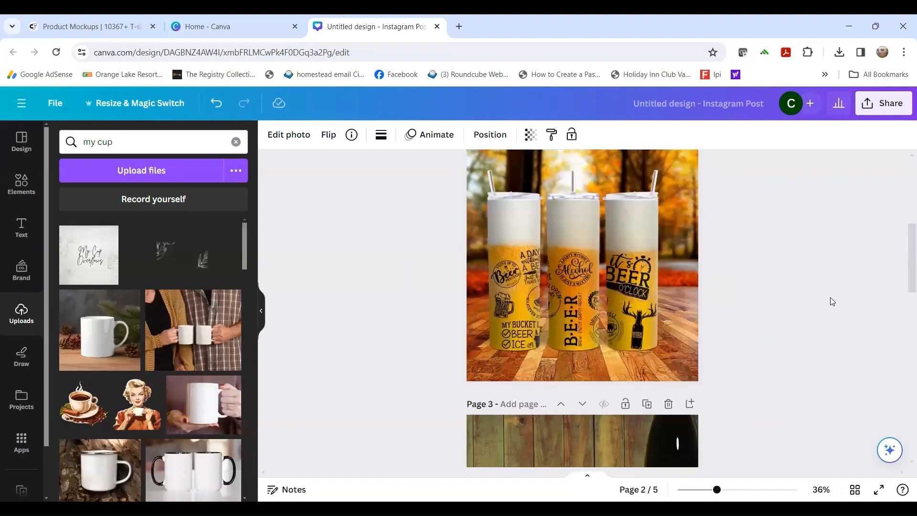
scroll(829, 305, up, 1)
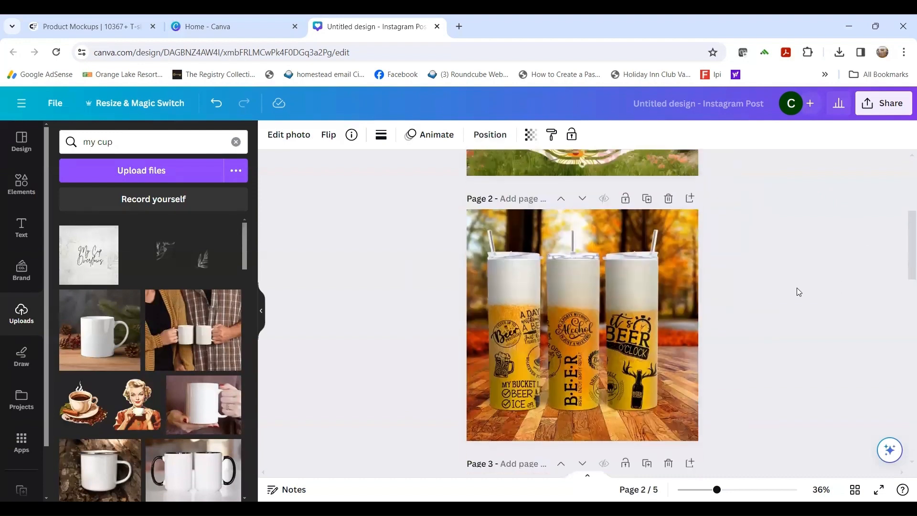
key(ctrl+v)
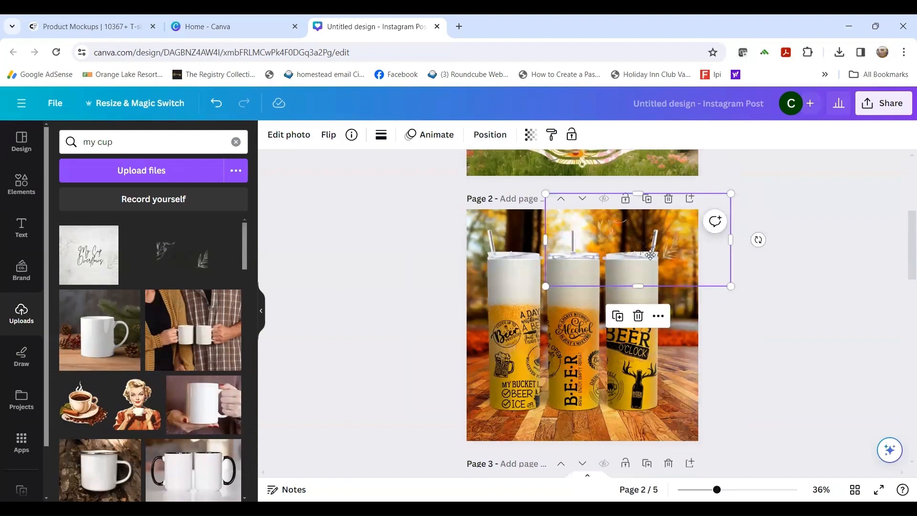
drag(654, 249, 651, 423)
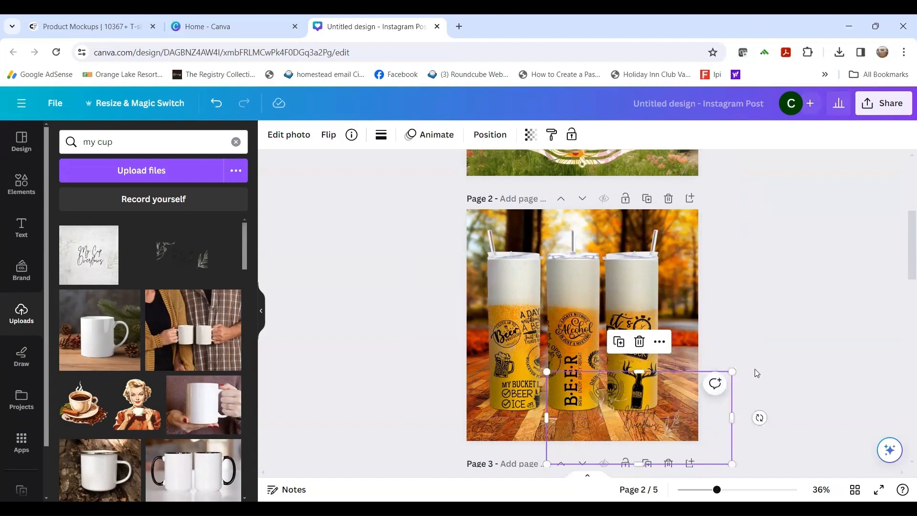
Paste the logo onto page 3, moved to the lower left corner, and onto page 4 over the upper right of the Christmas ornament photo.
scroll(756, 369, down, 3)
scroll(882, 372, down, 4)
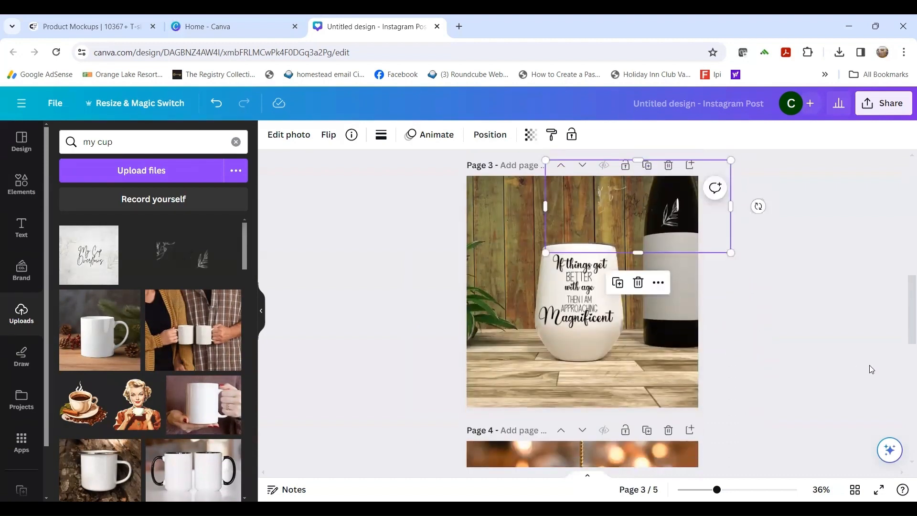
drag(639, 210, 521, 389)
scroll(799, 349, down, 5)
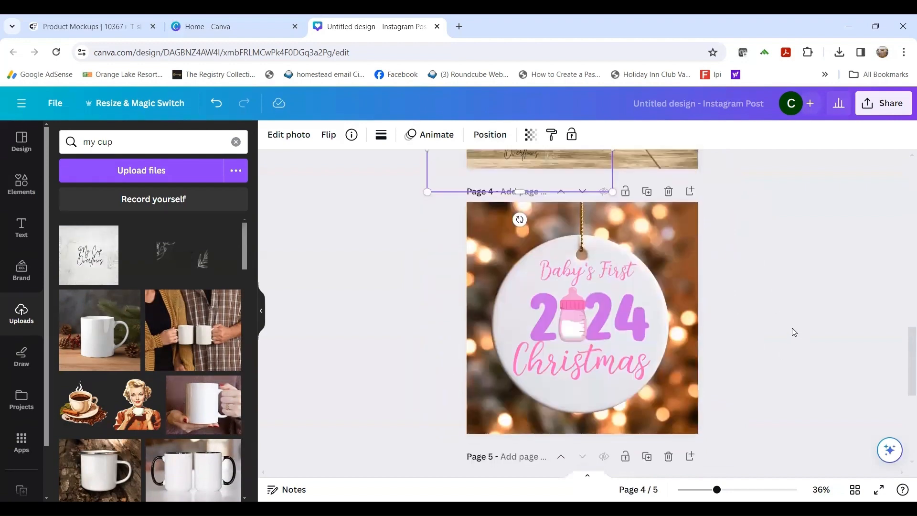
key(ctrl+v)
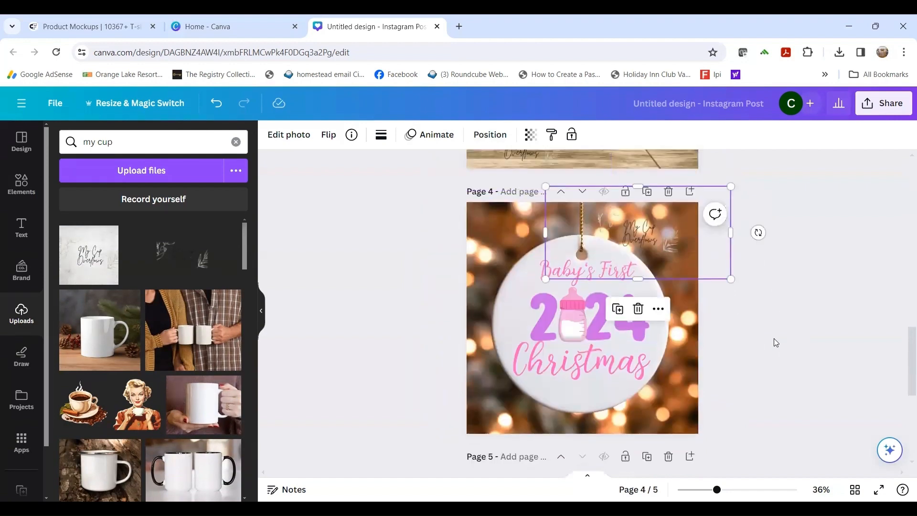
Paste the logo onto page 5, move it to the lower left corner of the snowy tree photo and deselect it.
scroll(782, 323, down, 5)
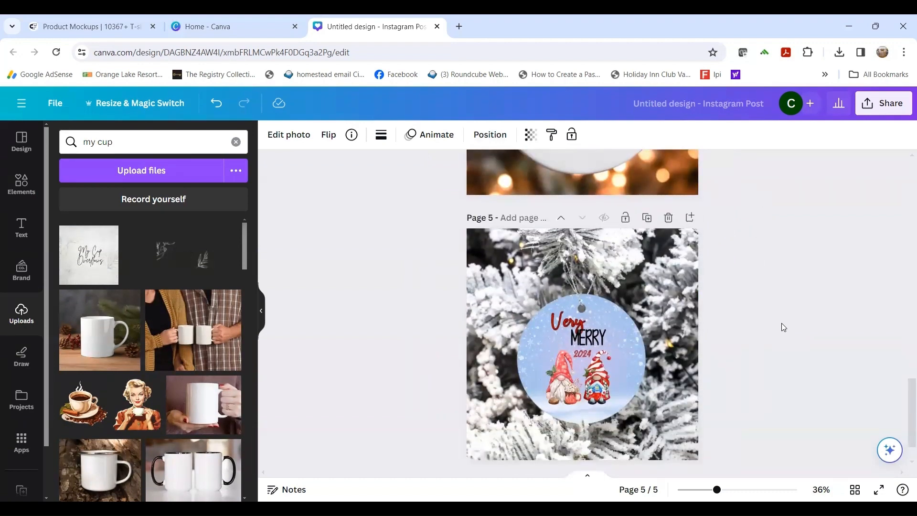
key(ctrl+v)
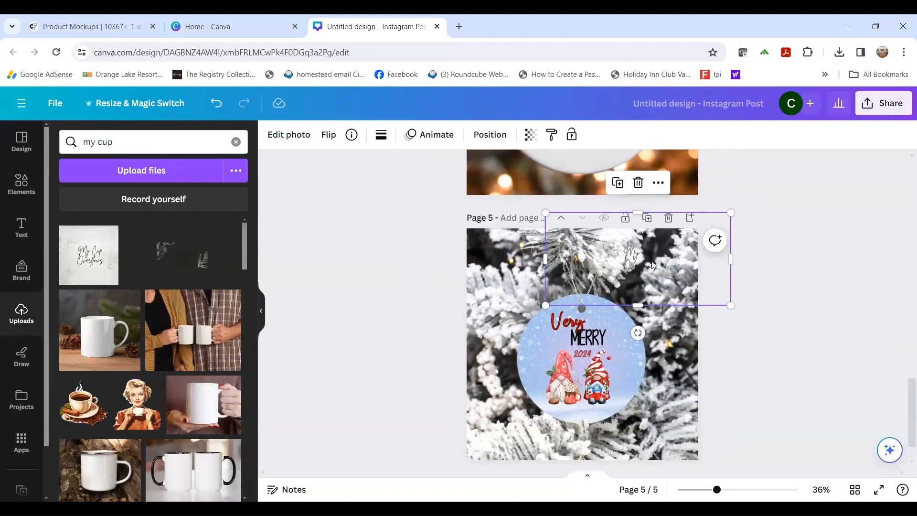
drag(632, 266, 502, 444)
click(785, 387)
scroll(903, 324, down, 2)
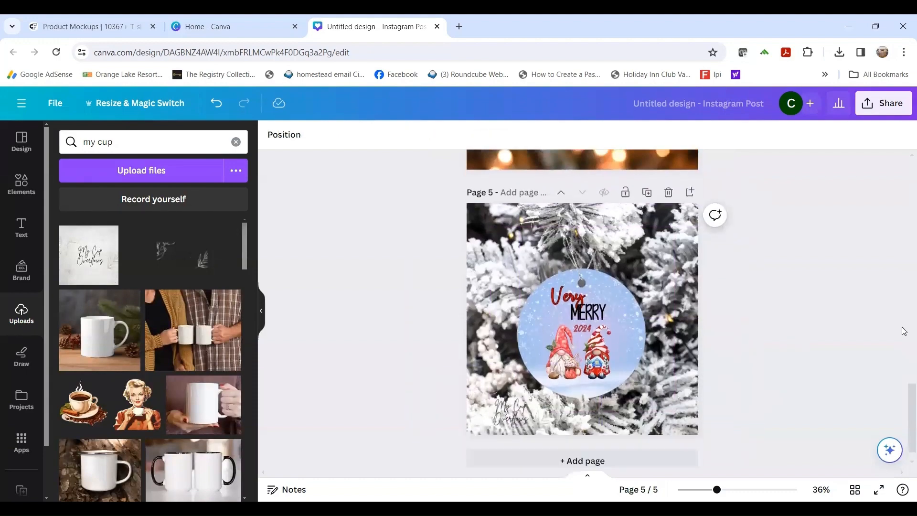
scroll(905, 307, up, 15)
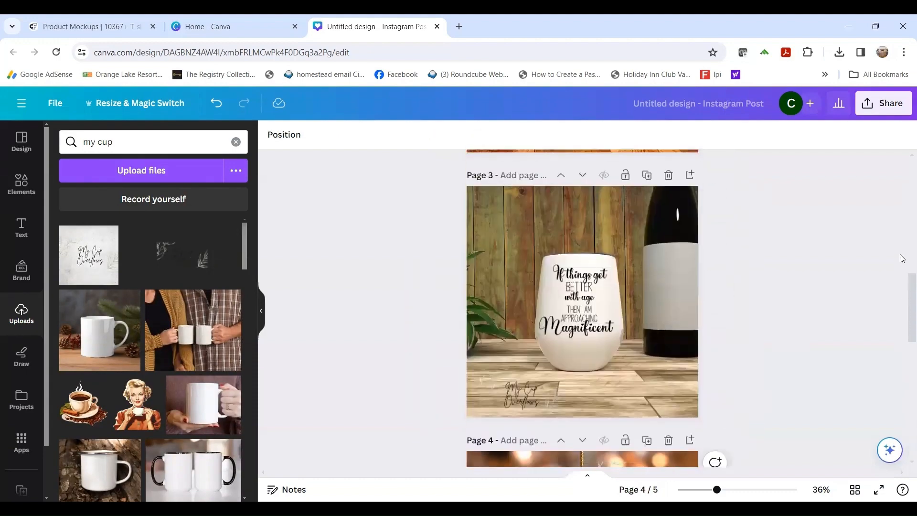
scroll(902, 255, up, 5)
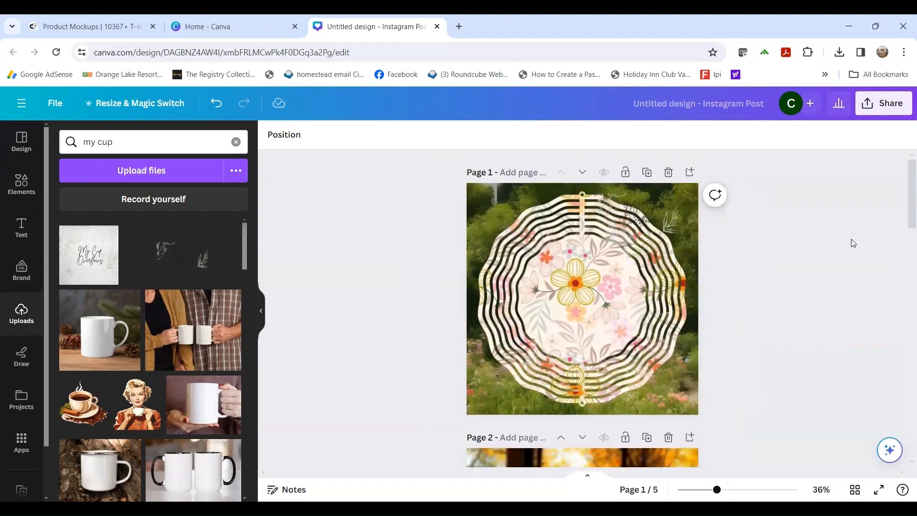
click(882, 104)
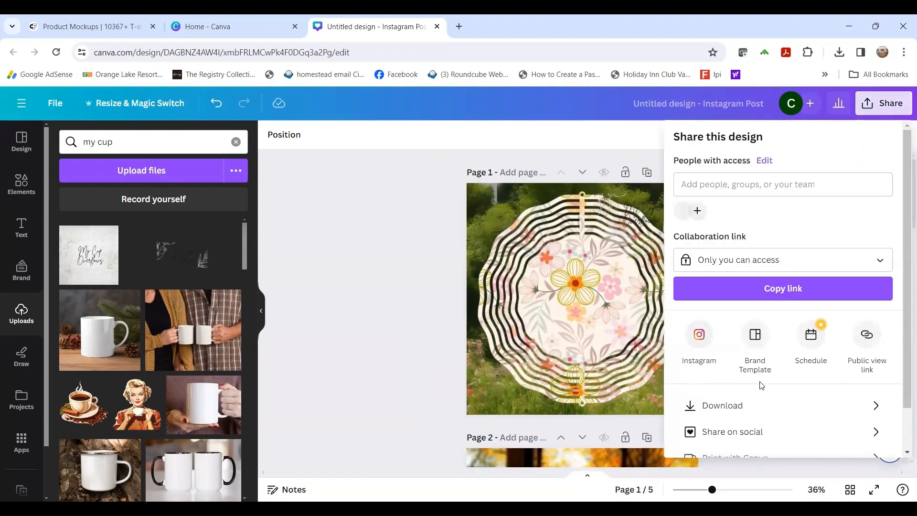
click(764, 406)
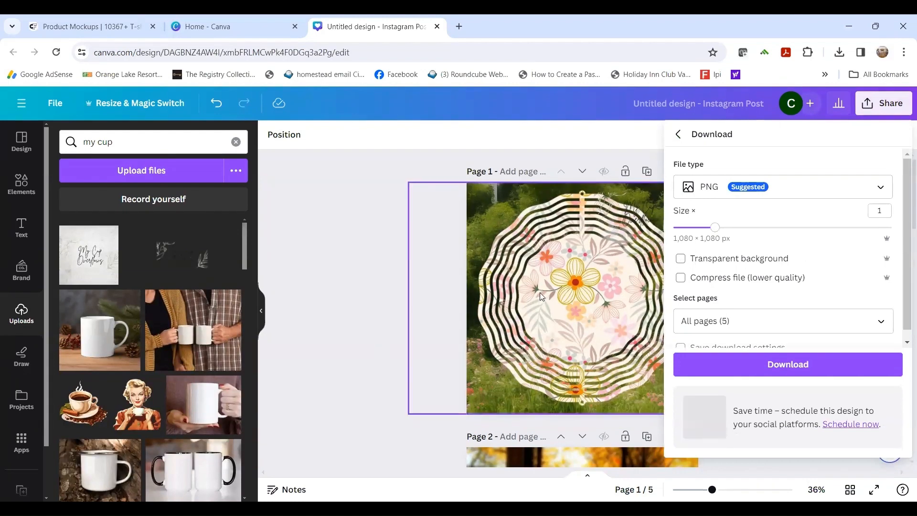
scroll(376, 346, down, 4)
scroll(373, 345, down, 2)
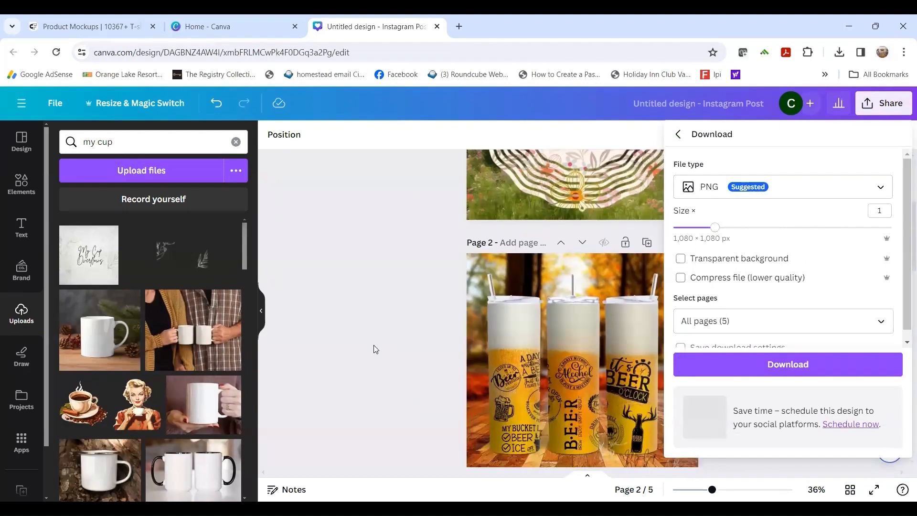
scroll(372, 341, up, 3)
scroll(371, 338, up, 2)
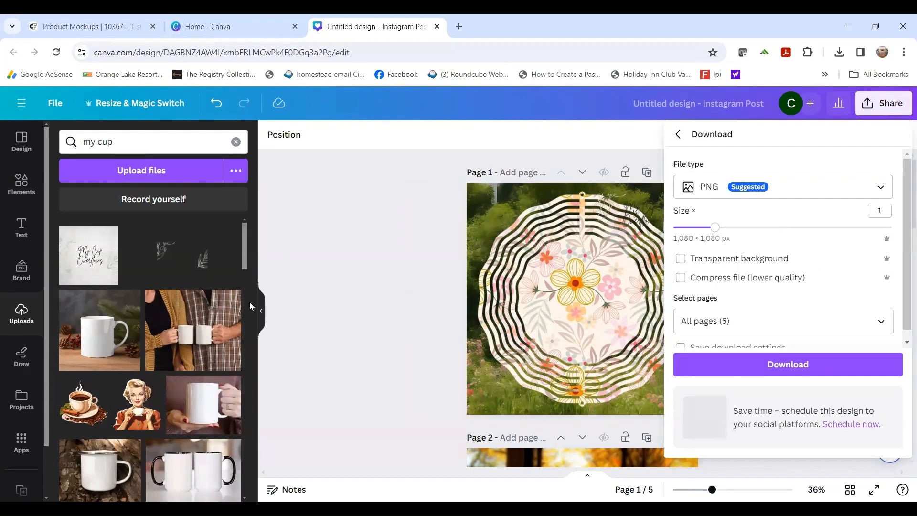
click(374, 291)
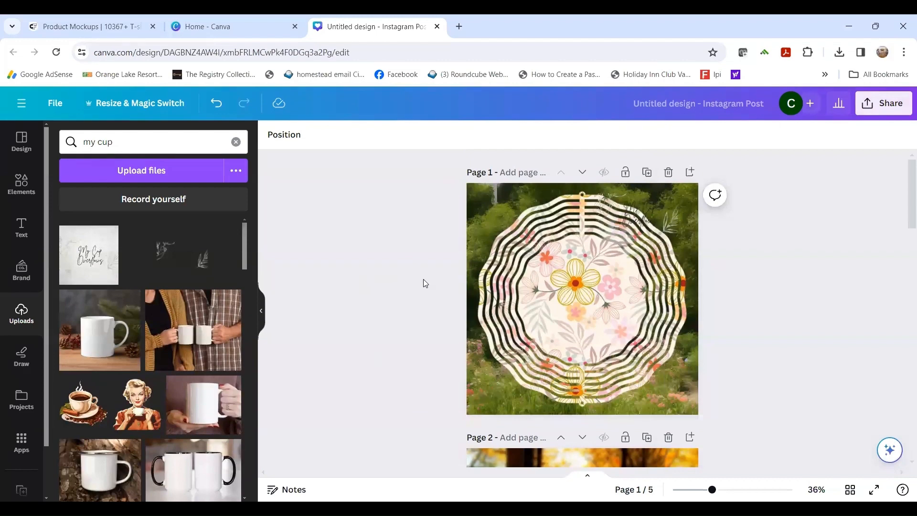
Download all five pages as PNG at size 1 (1,080 × 1,080 px) and open the downloaded zip file.
click(867, 104)
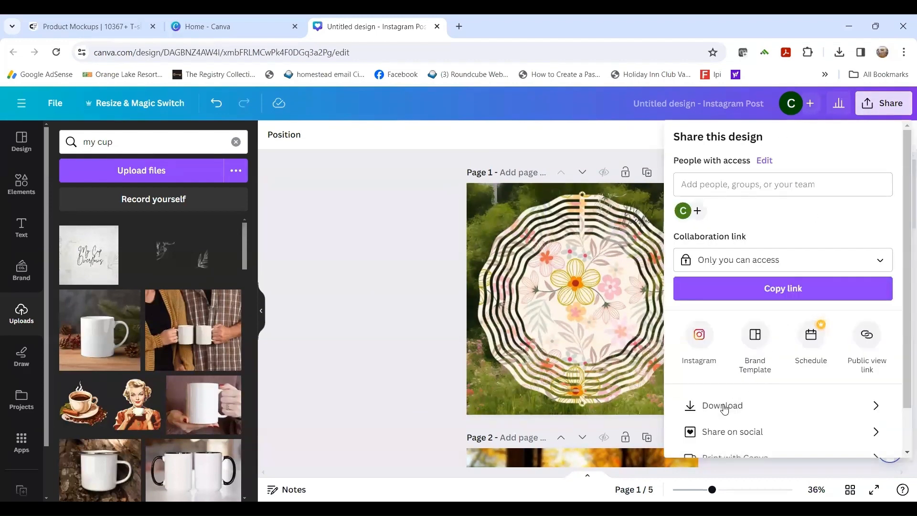
click(724, 407)
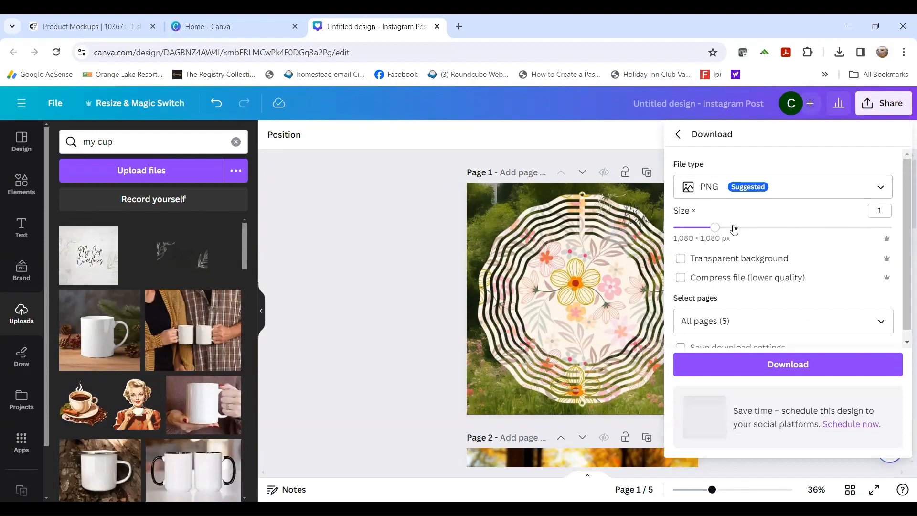
mouse_move(717, 229)
mouse_down()
mouse_move(886, 240)
mouse_move(706, 244)
mouse_move(715, 242)
mouse_up()
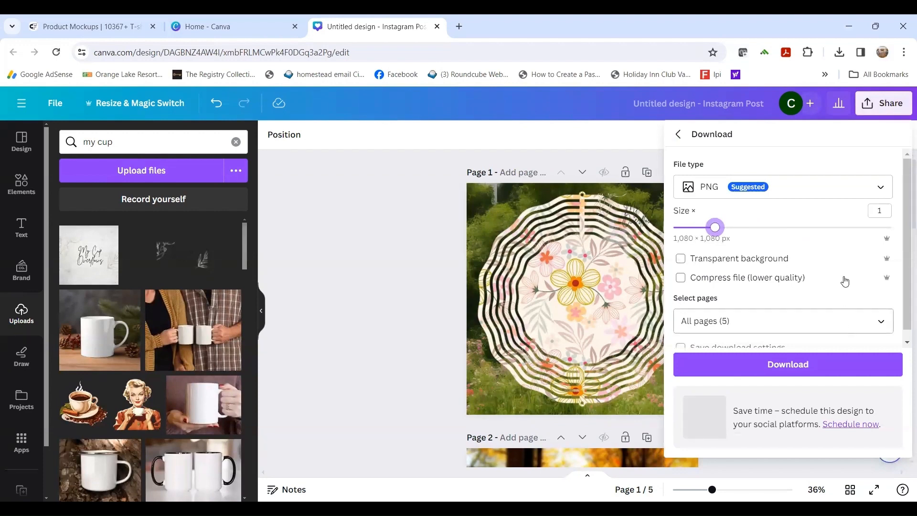
scroll(864, 311, down, 1)
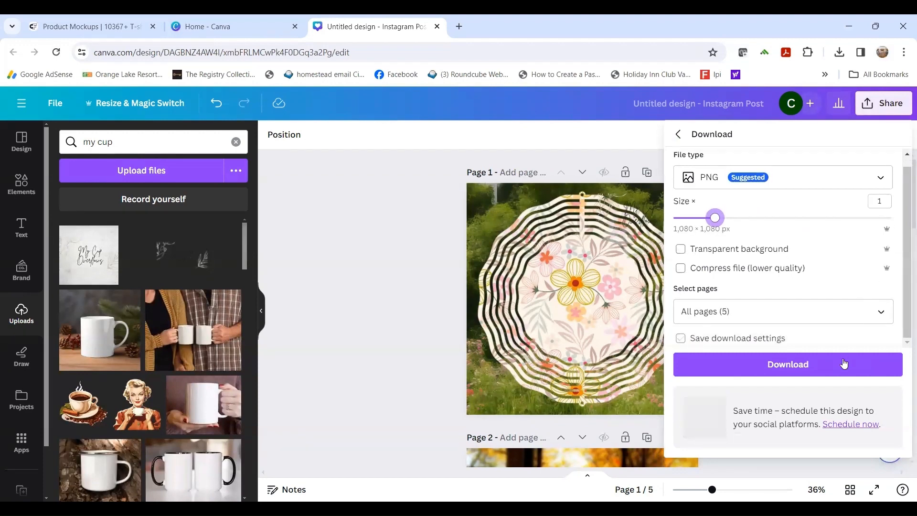
click(810, 374)
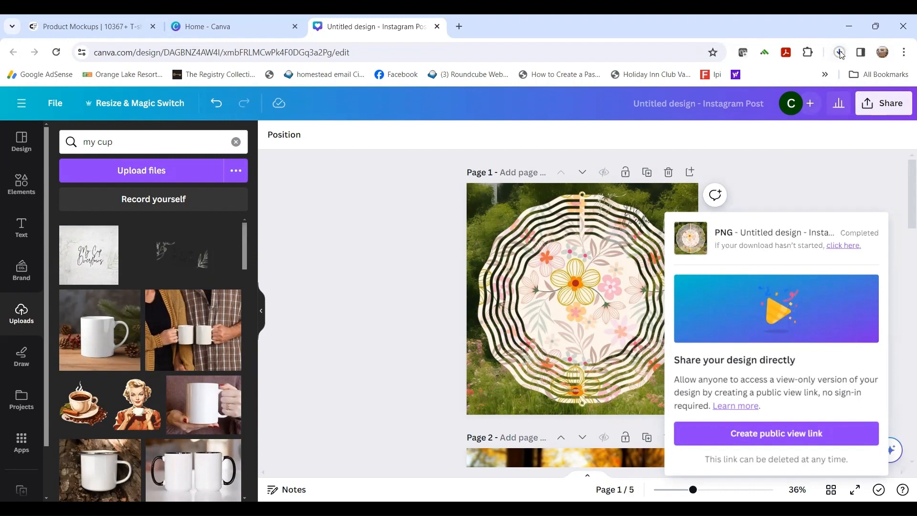
click(840, 53)
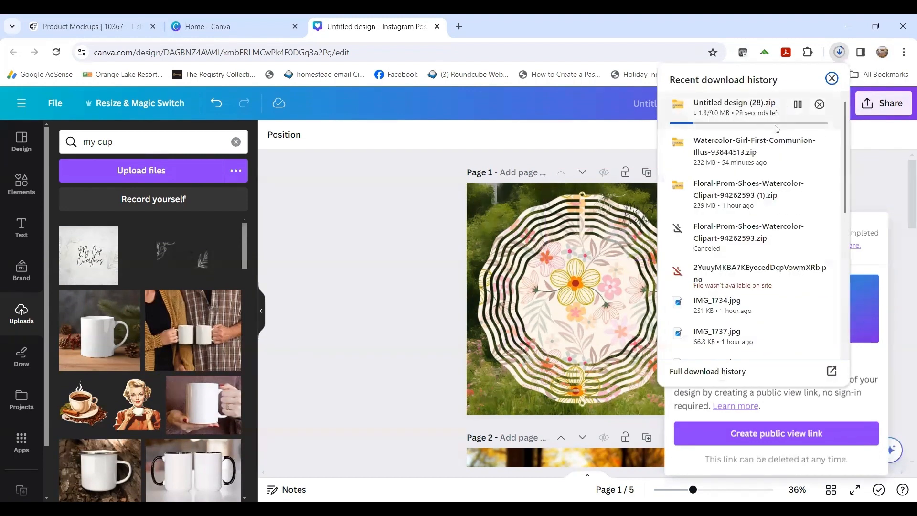
click(731, 108)
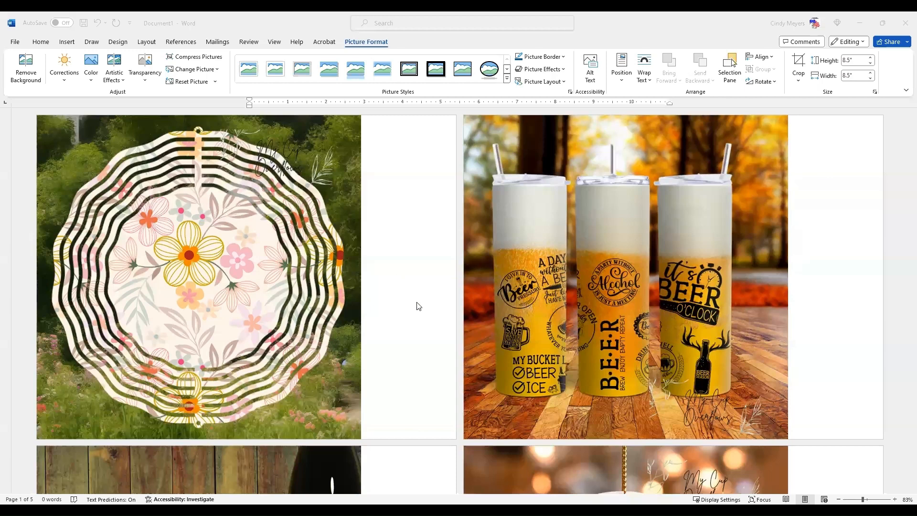
Switch to the Word document and review the five branded mockup images, from the wind spinner to the Very Merry ornament.
scroll(421, 306, down, 5)
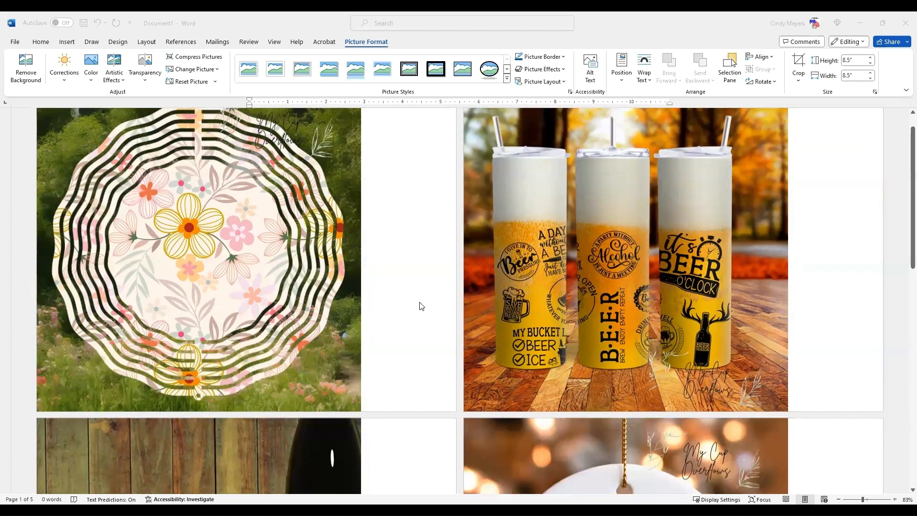
scroll(417, 310, down, 8)
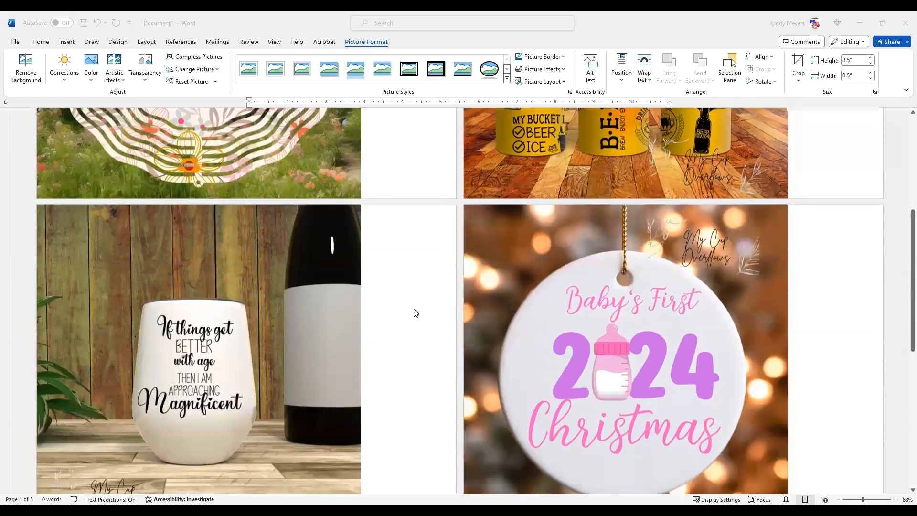
scroll(412, 315, down, 5)
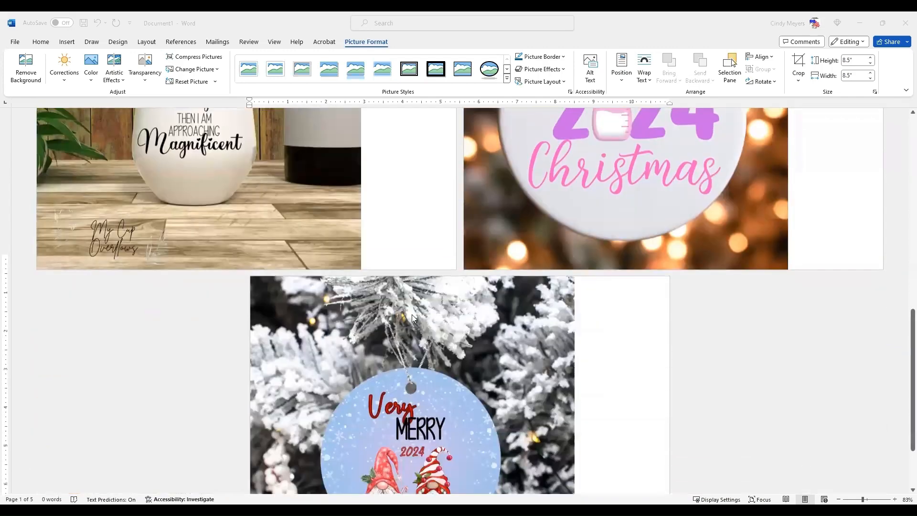
scroll(516, 318, up, 10)
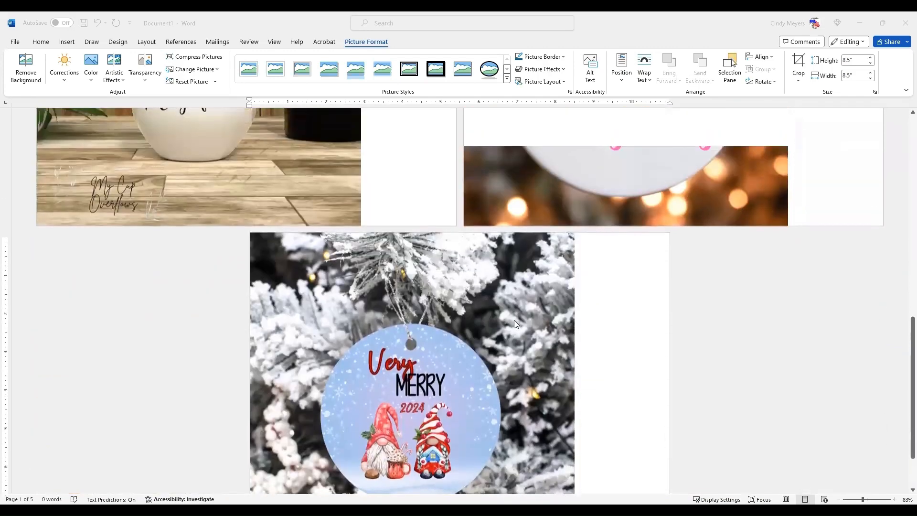
scroll(394, 300, up, 5)
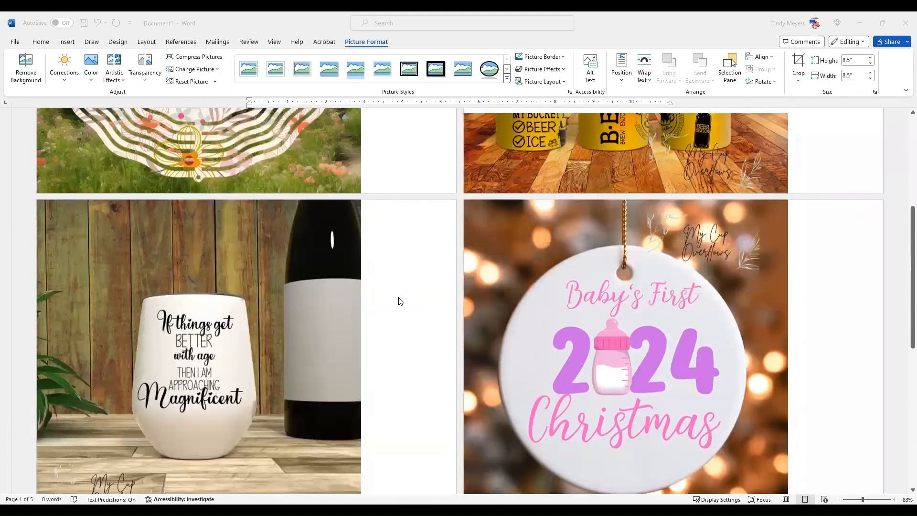
scroll(397, 287, up, 4)
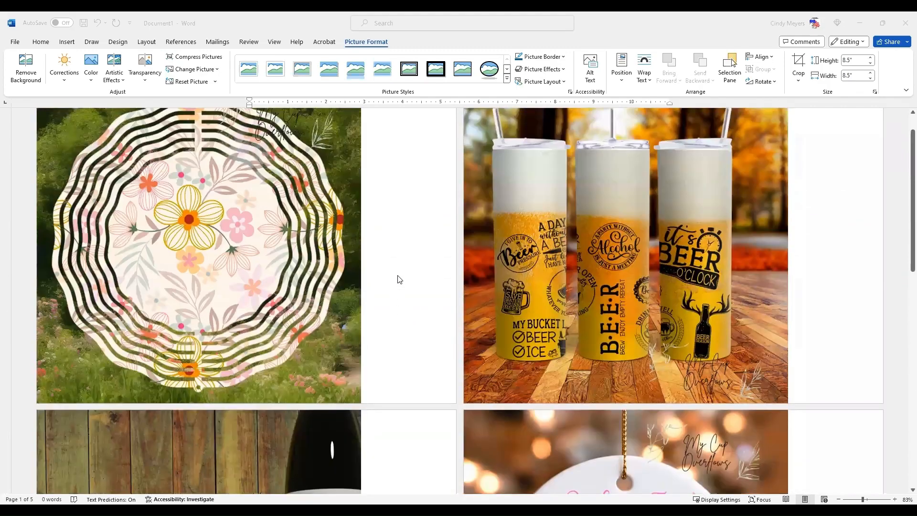
scroll(400, 280, up, 1)
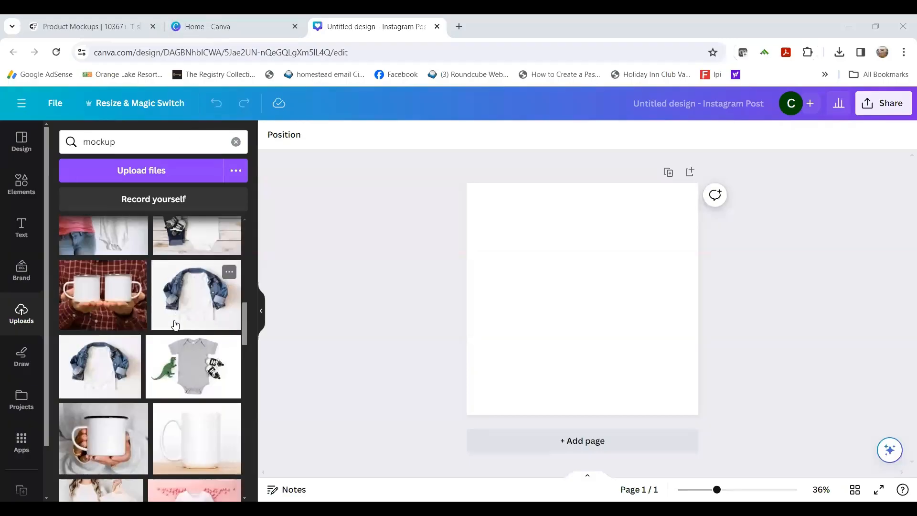
Place the photo of the girl by the Christmas tree on page 1 and the white baby bodysuit photo on a new page 2.
scroll(172, 315, up, 10)
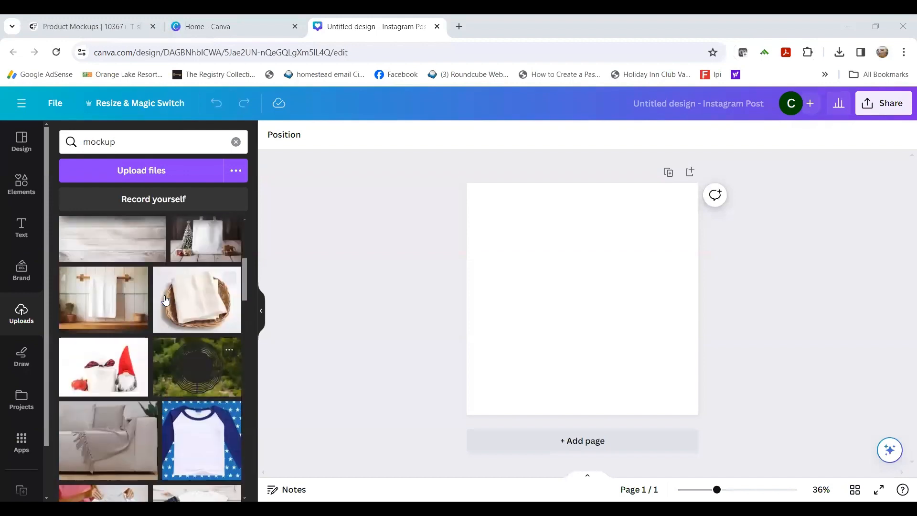
scroll(165, 300, up, 3)
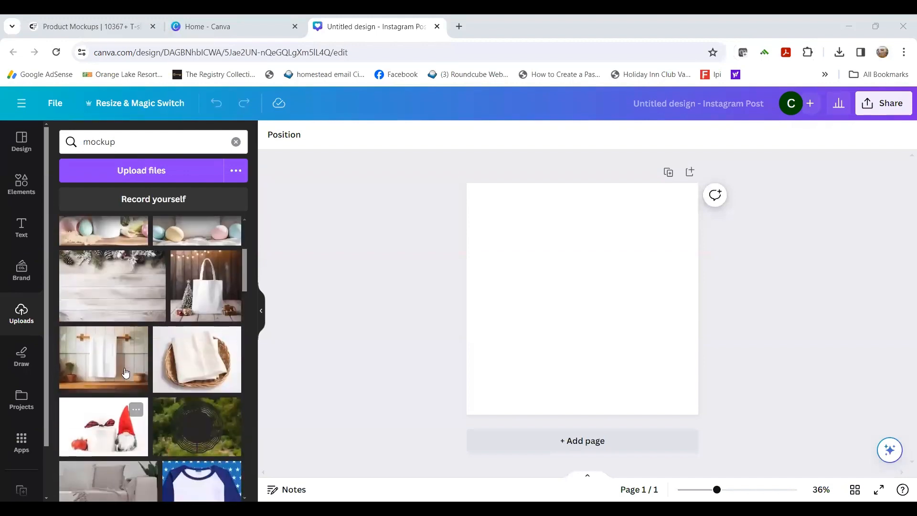
scroll(122, 365, up, 3)
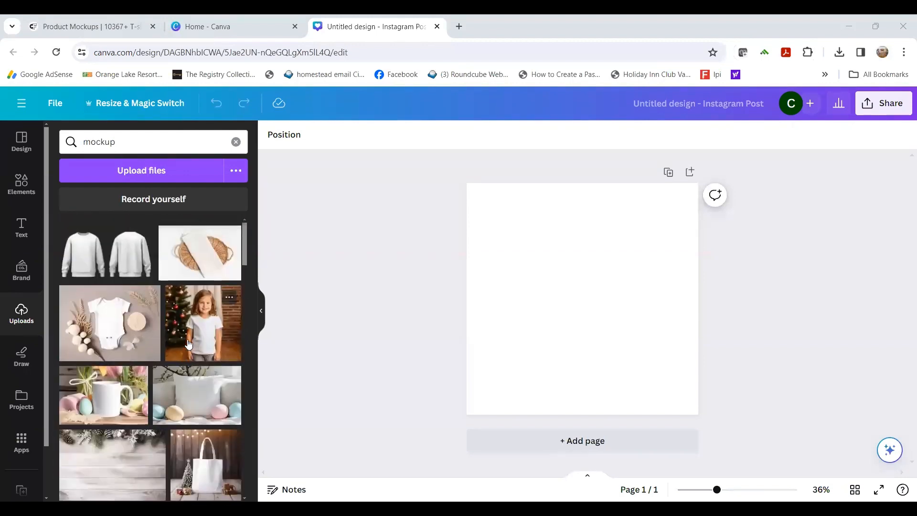
click(540, 440)
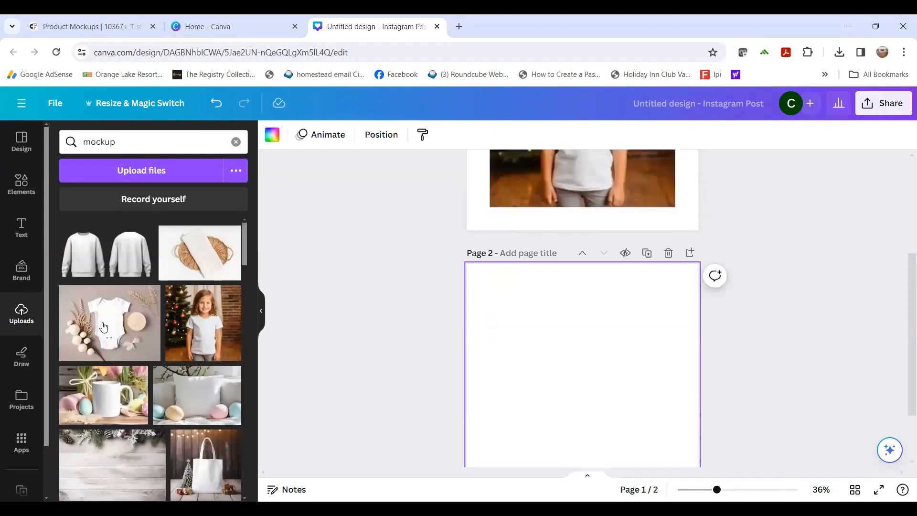
click(103, 323)
Add page 3 and place the photo of the folded white towel in a wicker basket on it.
scroll(234, 401, down, 3)
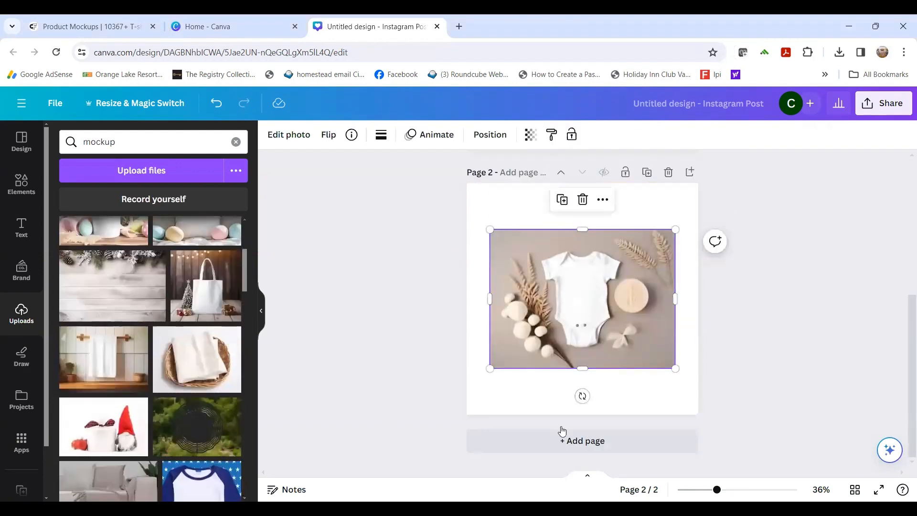
click(554, 440)
click(197, 359)
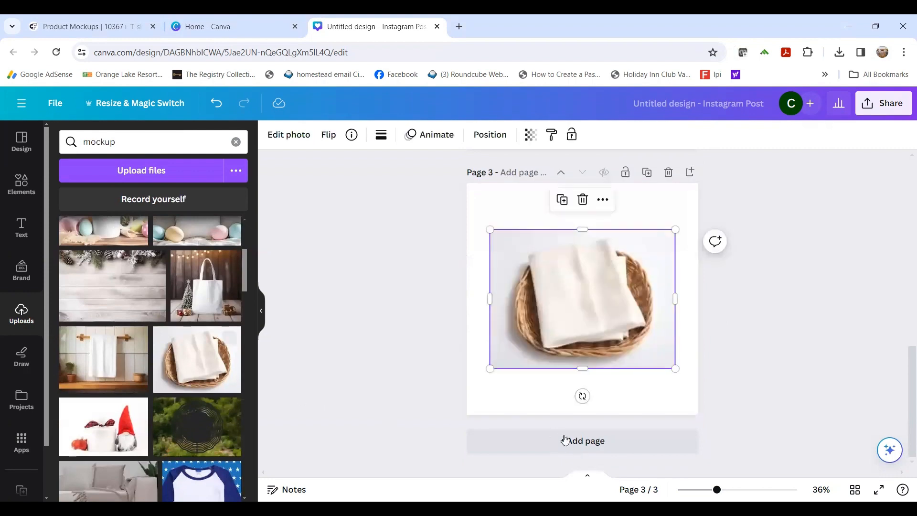
Add page 4 with the photo of hands holding a black-rimmed white mug and enlarge it to fill the page.
click(580, 442)
scroll(198, 435, down, 5)
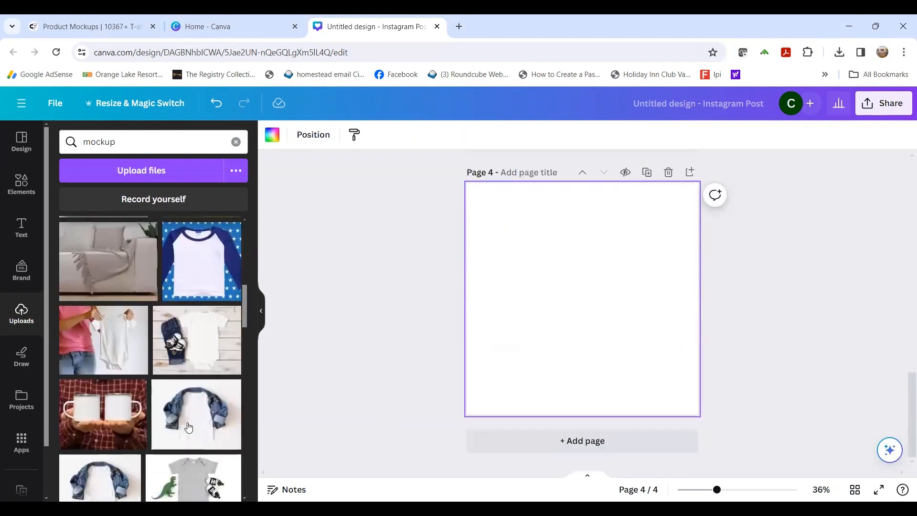
scroll(186, 424, down, 6)
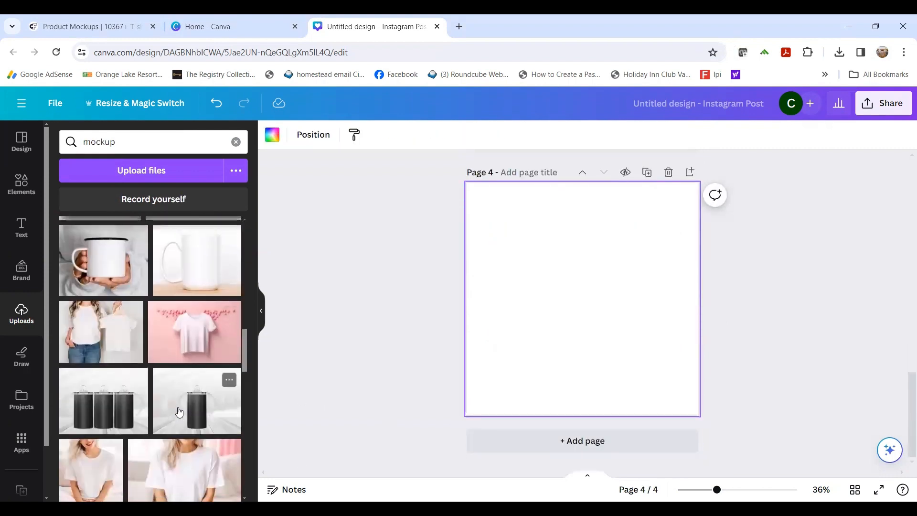
scroll(120, 401, up, 3)
click(105, 387)
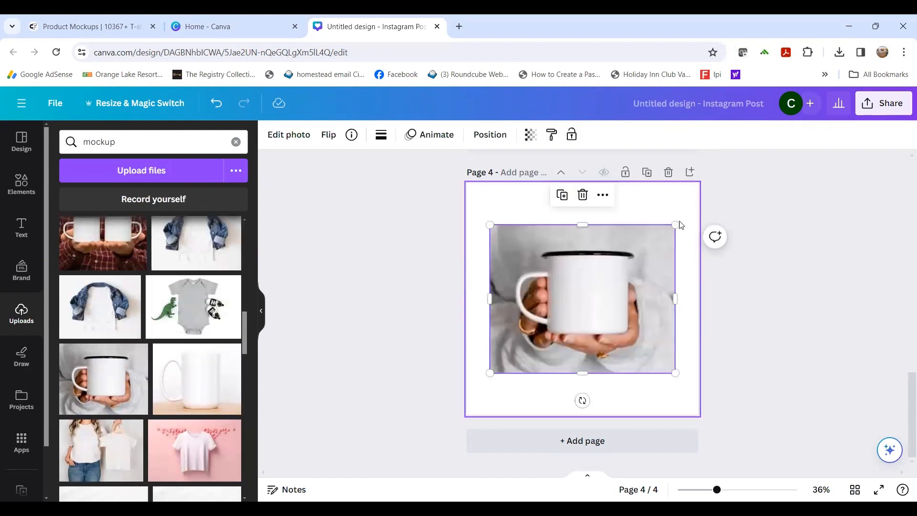
drag(676, 222, 722, 169)
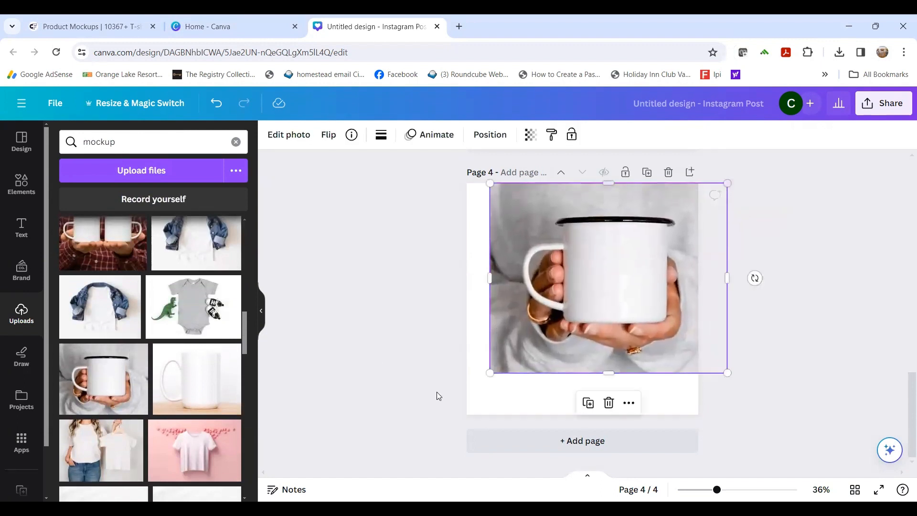
drag(490, 372, 433, 418)
Enlarge the baby bodysuit photo on page 2 to cover the page.
scroll(515, 352, up, 6)
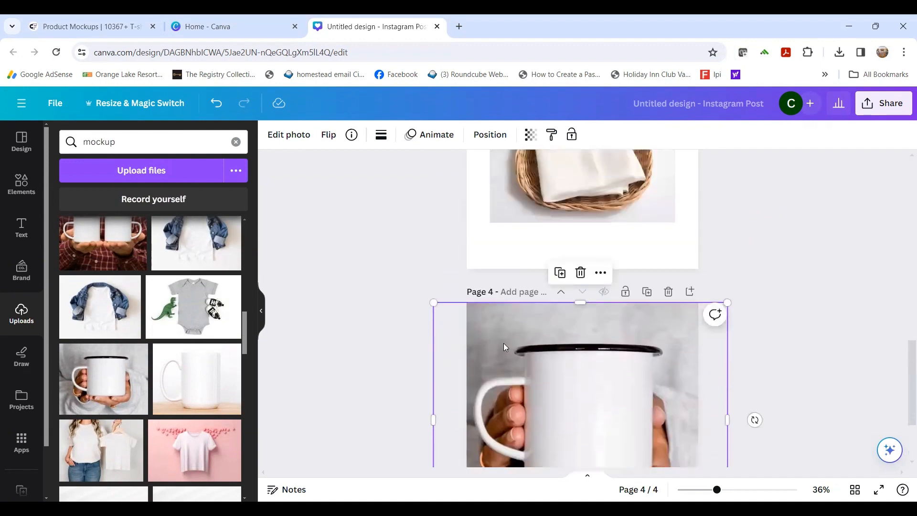
scroll(334, 356, up, 3)
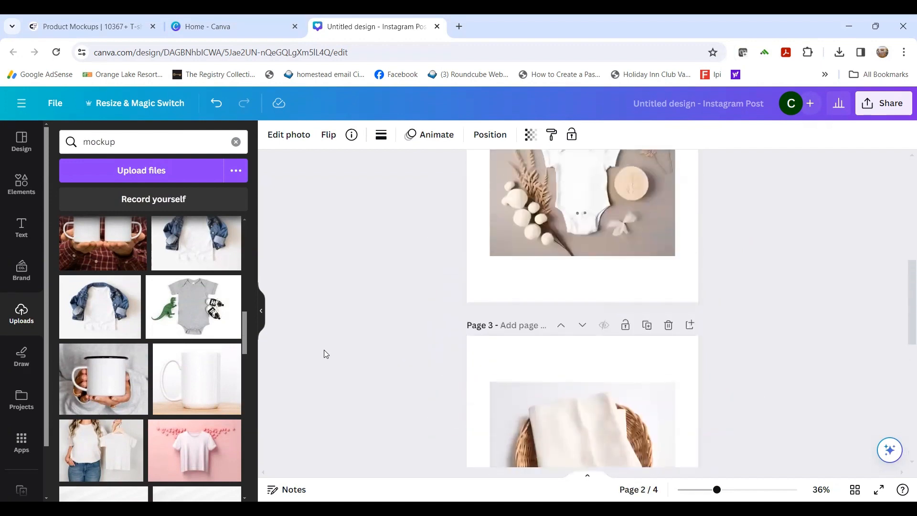
scroll(478, 306, up, 2)
click(505, 281)
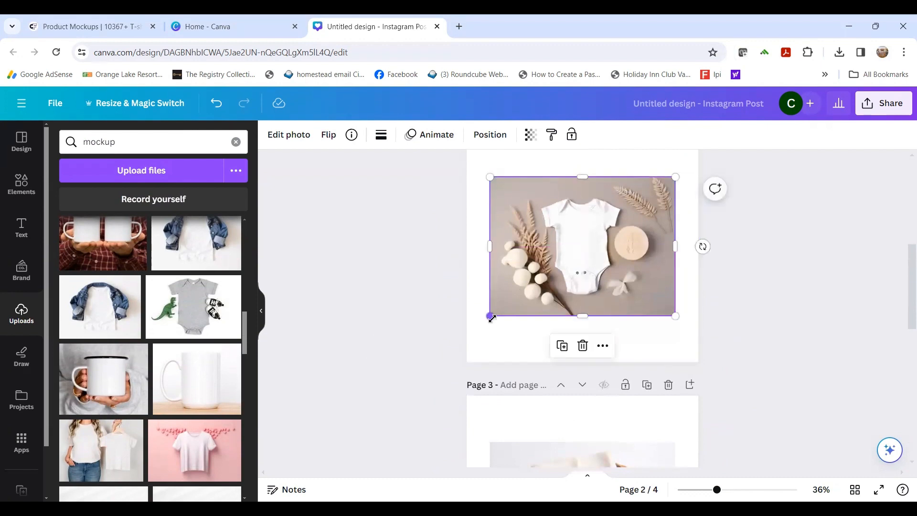
drag(490, 316, 433, 373)
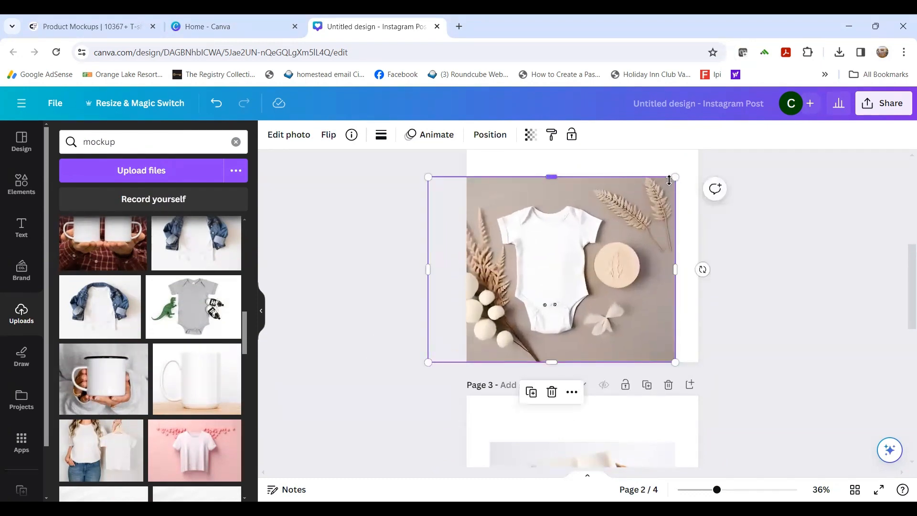
drag(679, 175, 716, 146)
scroll(764, 215, up, 4)
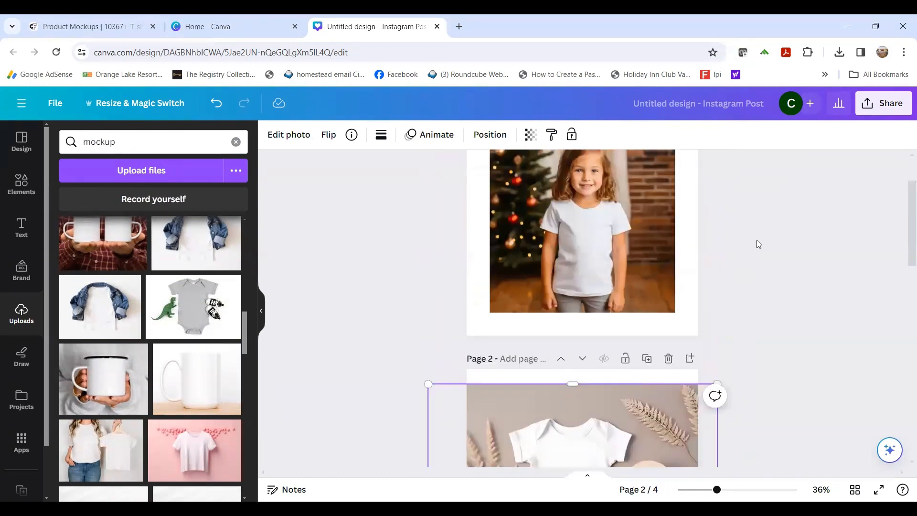
drag(717, 384, 741, 366)
scroll(693, 291, up, 3)
scroll(214, 316, up, 3)
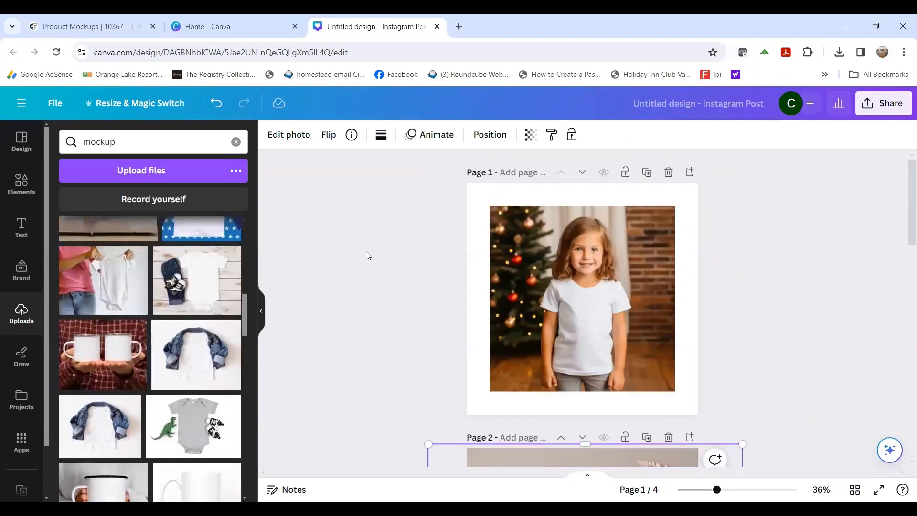
Add page 5 with the photo of the seated woman in a white T-shirt, enlarged and positioned to fill the page.
scroll(546, 258, down, 10)
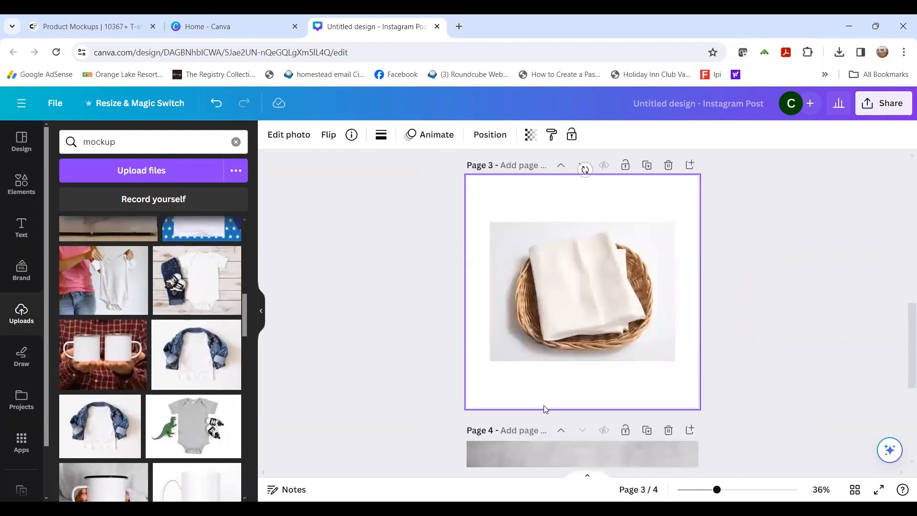
scroll(540, 411, down, 6)
click(519, 439)
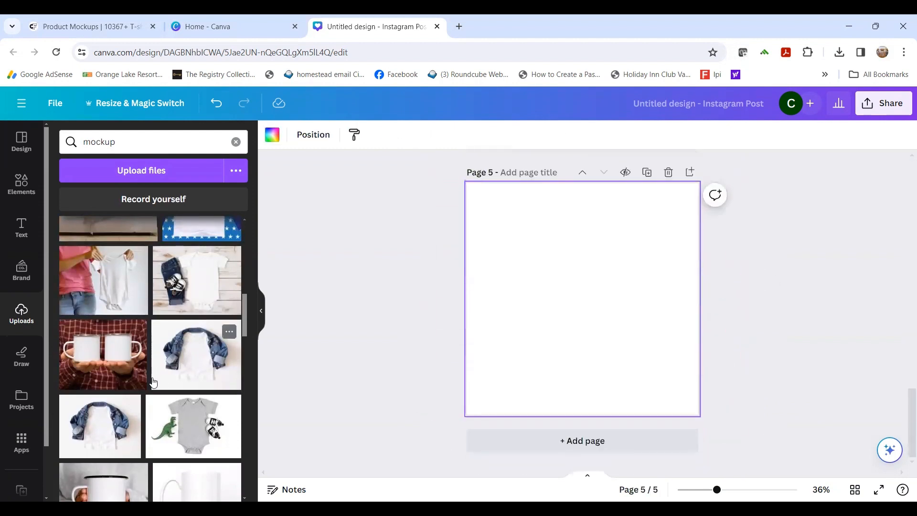
scroll(153, 382, down, 10)
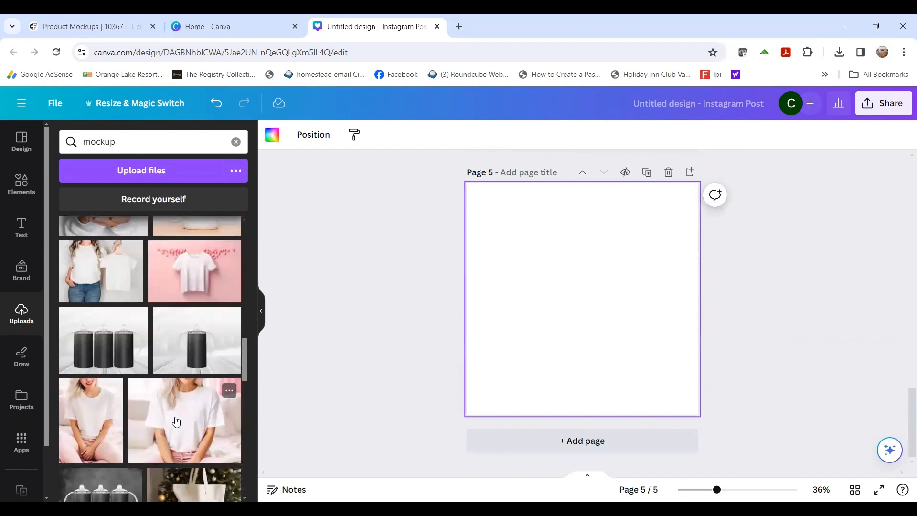
click(176, 421)
drag(593, 304, 569, 257)
drag(655, 323, 774, 415)
drag(624, 354, 594, 346)
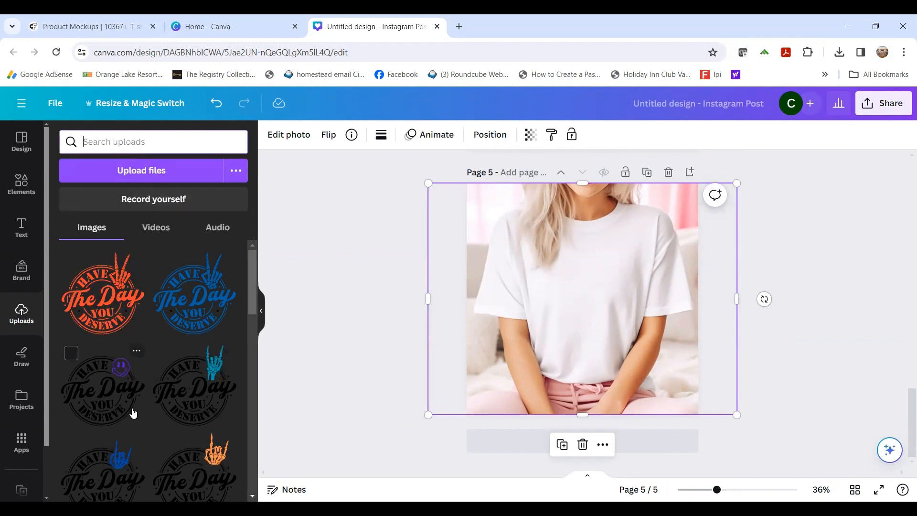
Place the "Have The Day You Deserve" design with the purple smiley on page 5, shrunk and centered on the T-shirt's chest.
click(114, 401)
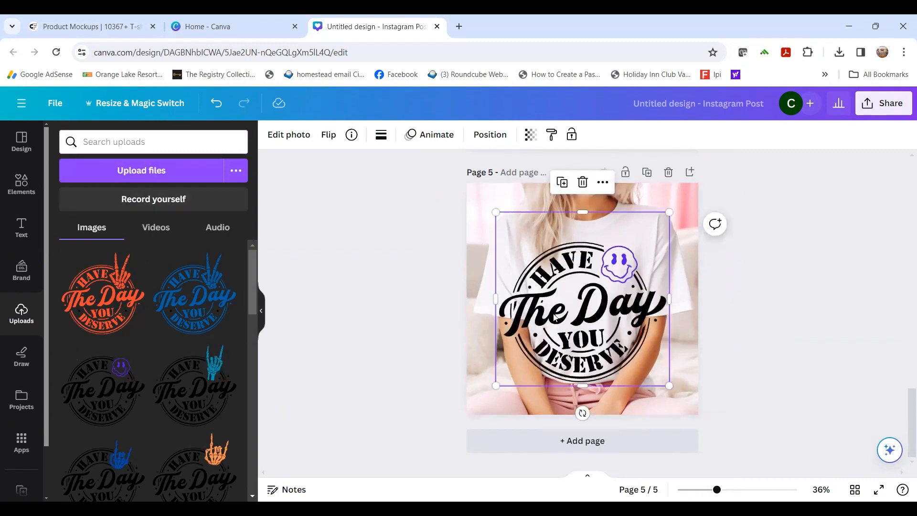
drag(669, 210, 610, 271)
drag(555, 346, 589, 307)
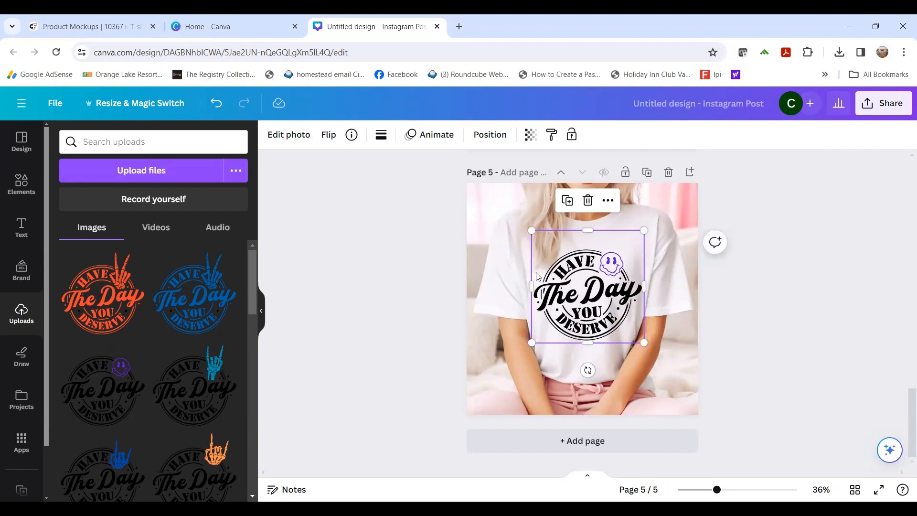
Try to erase the hair hanging over the T-shirt in the page 5 photo using Magic Eraser with brush size 20.
click(495, 220)
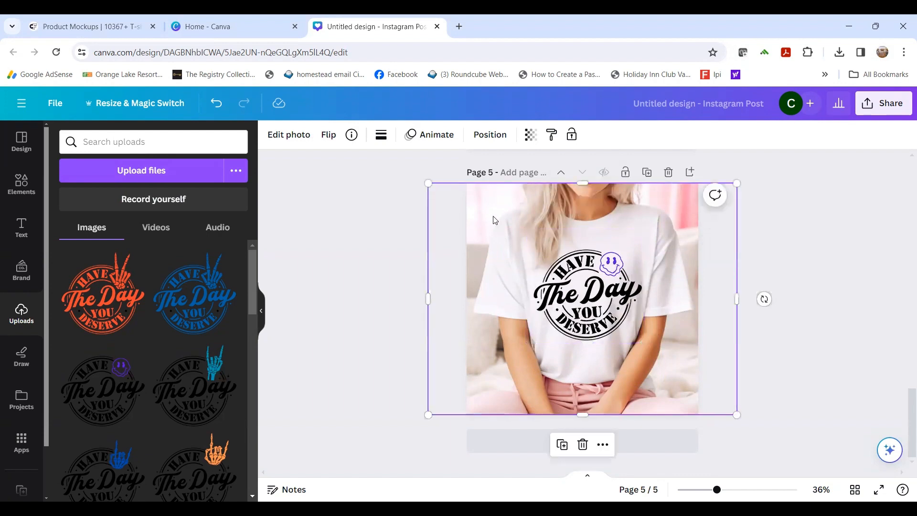
click(289, 136)
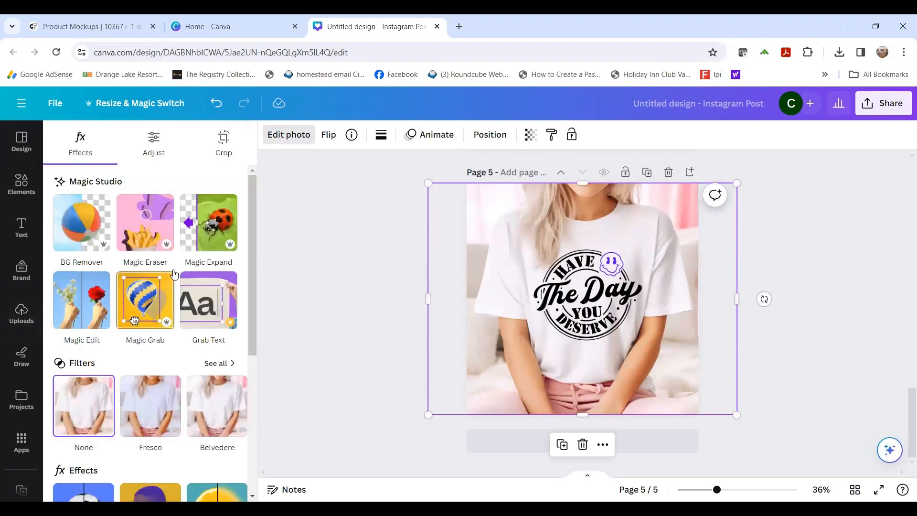
click(160, 238)
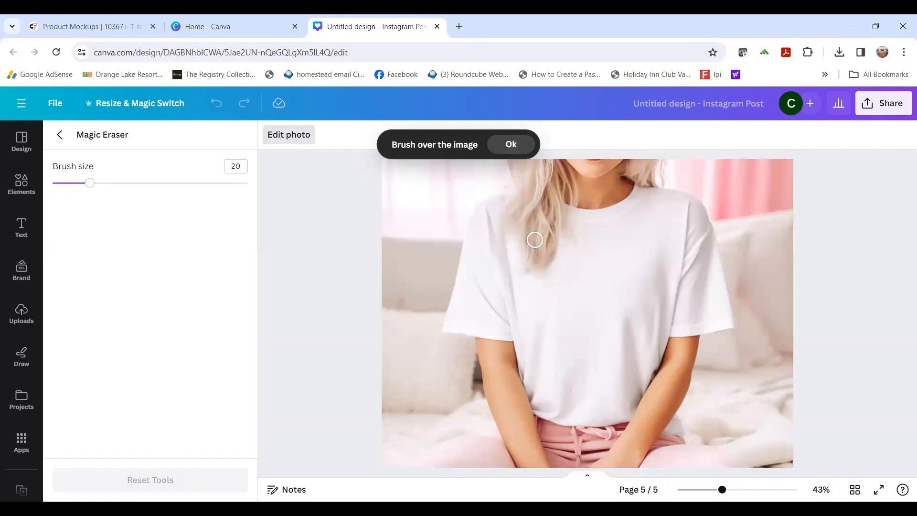
mouse_move(539, 263)
mouse_down()
mouse_move(586, 211)
mouse_move(562, 267)
mouse_move(521, 282)
mouse_up()
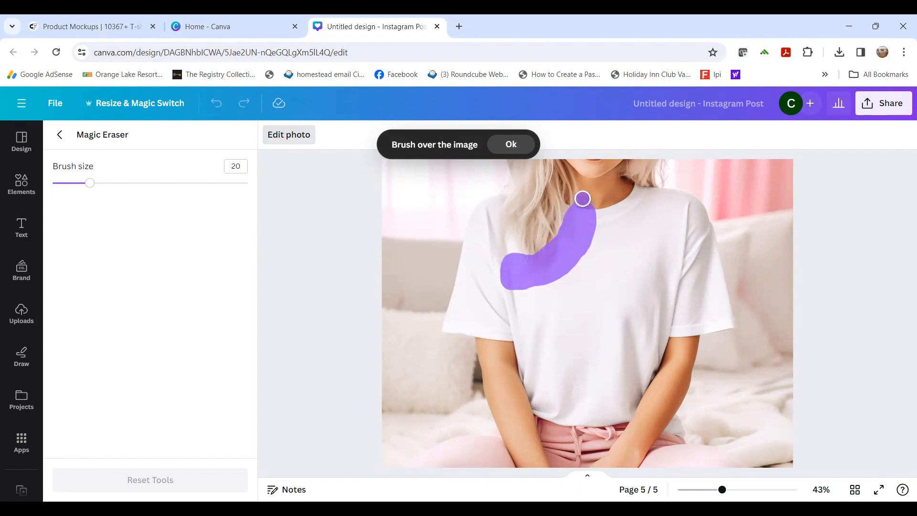
drag(582, 198, 582, 189)
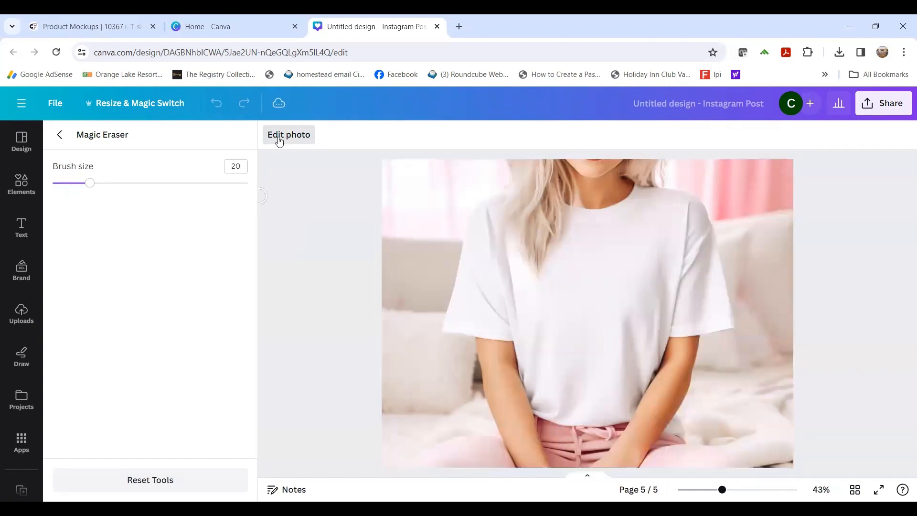
click(279, 138)
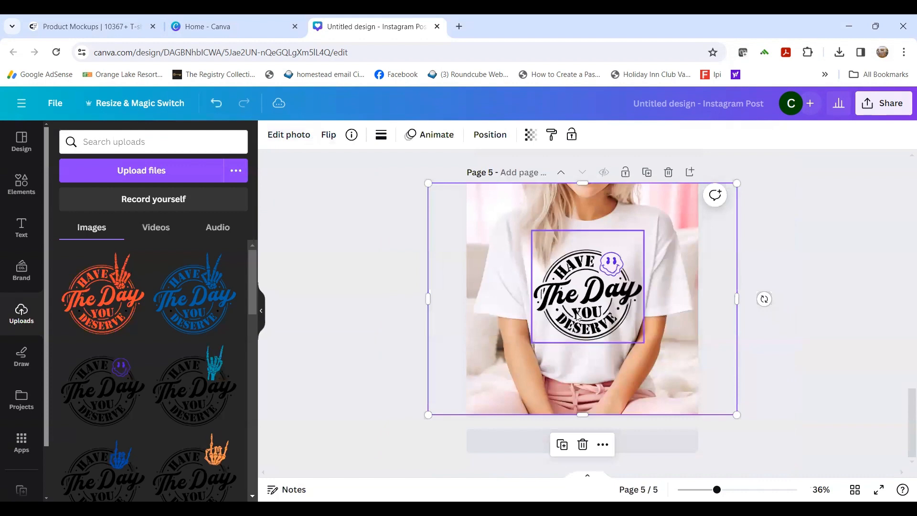
Place the green "I just did 9 months on the inside" design on page 2, shrunk and centered on the bodysuit's chest, and deselect it.
scroll(542, 320, up, 2)
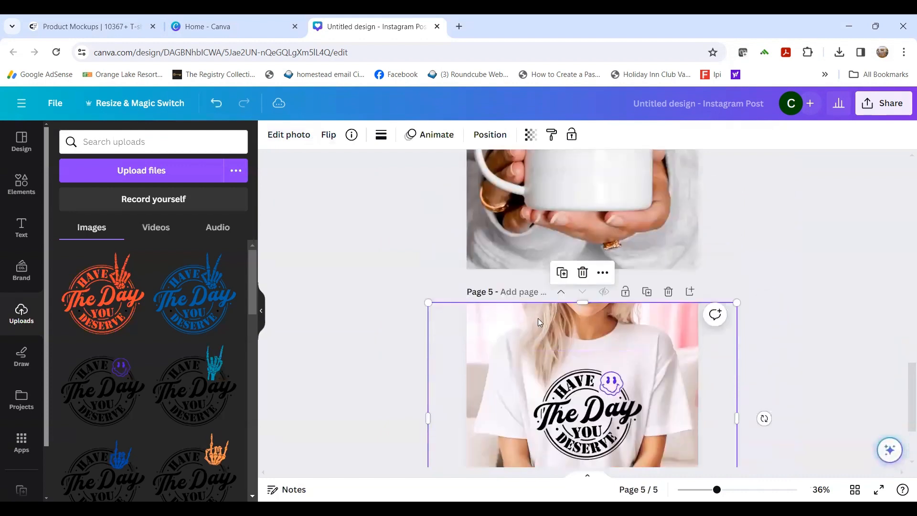
scroll(535, 317, up, 3)
scroll(532, 317, up, 3)
scroll(160, 389, down, 2)
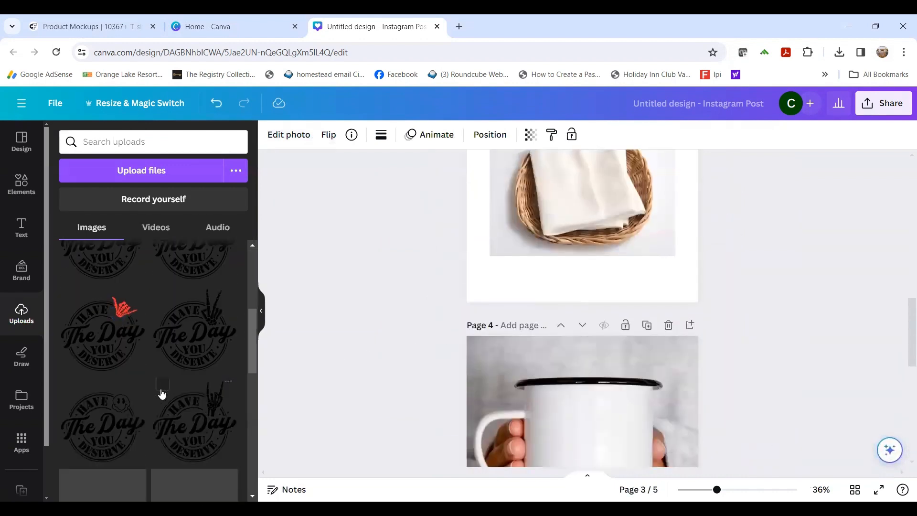
scroll(159, 389, down, 2)
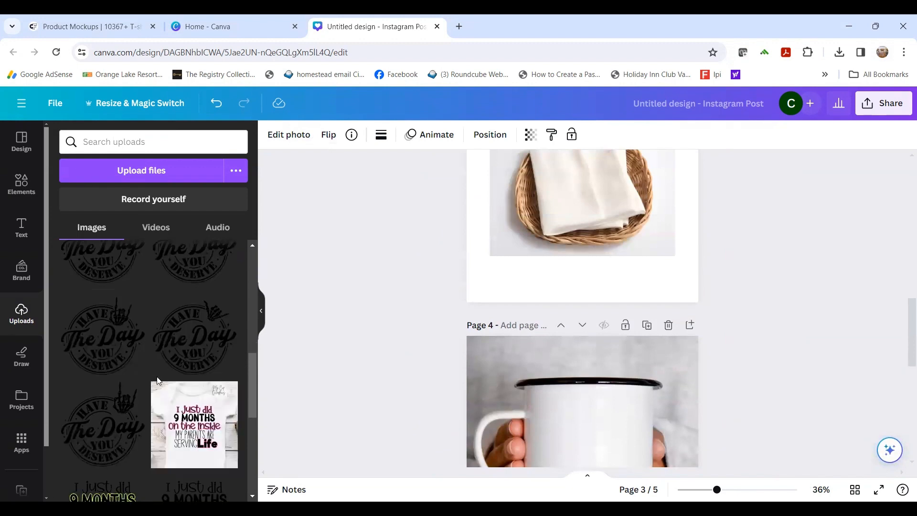
scroll(158, 378, down, 3)
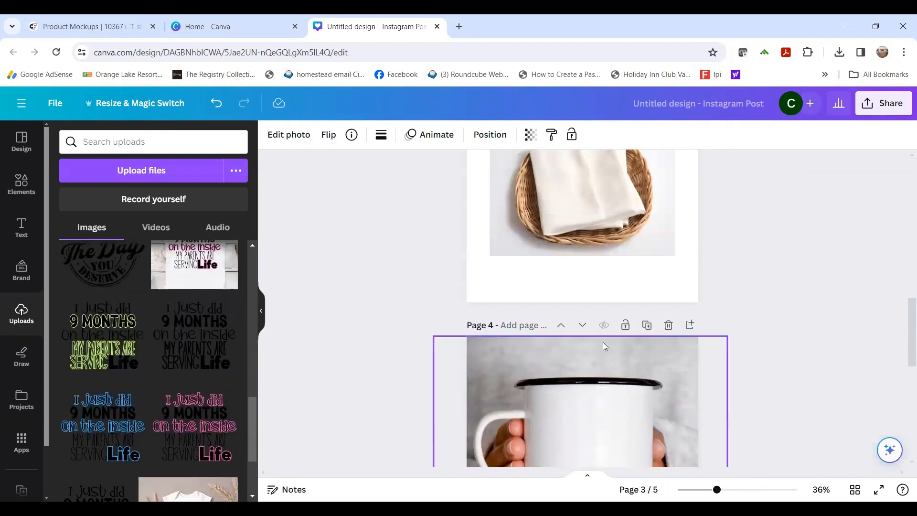
scroll(589, 305, up, 1)
scroll(585, 301, up, 5)
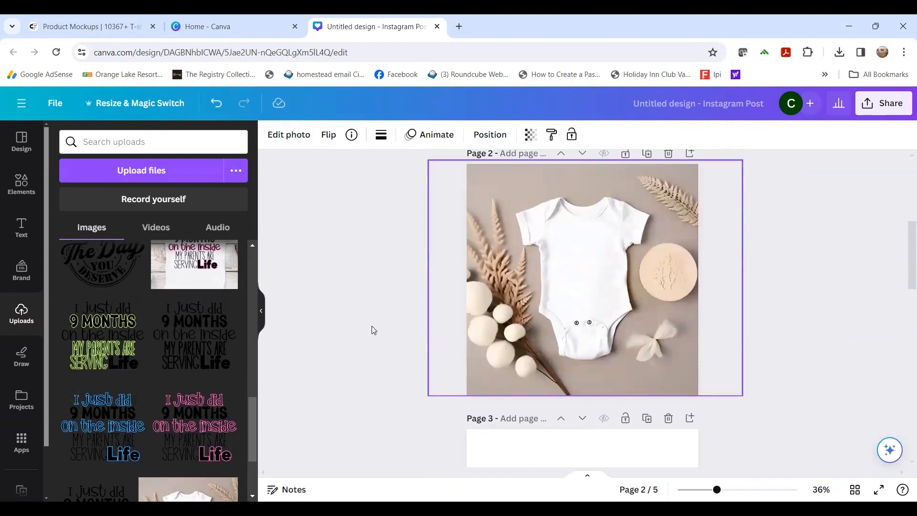
click(70, 306)
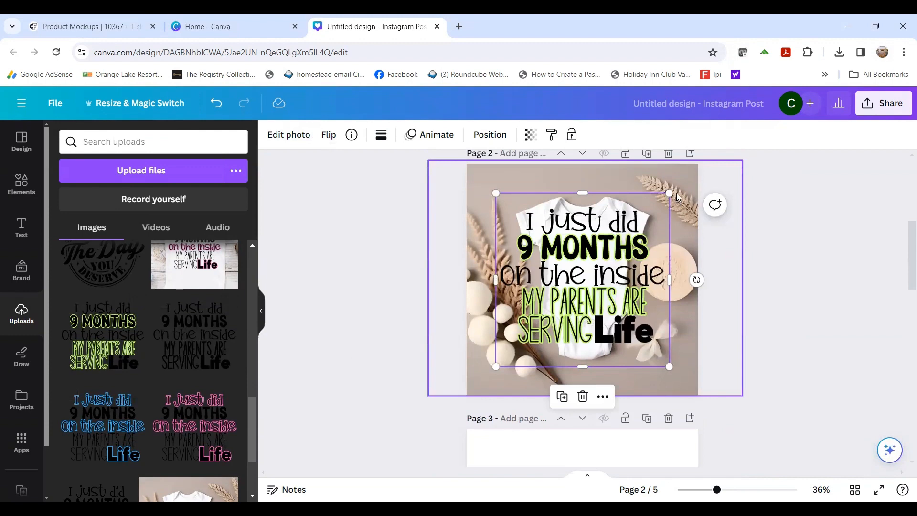
drag(670, 193, 572, 290)
drag(543, 348, 592, 288)
click(764, 282)
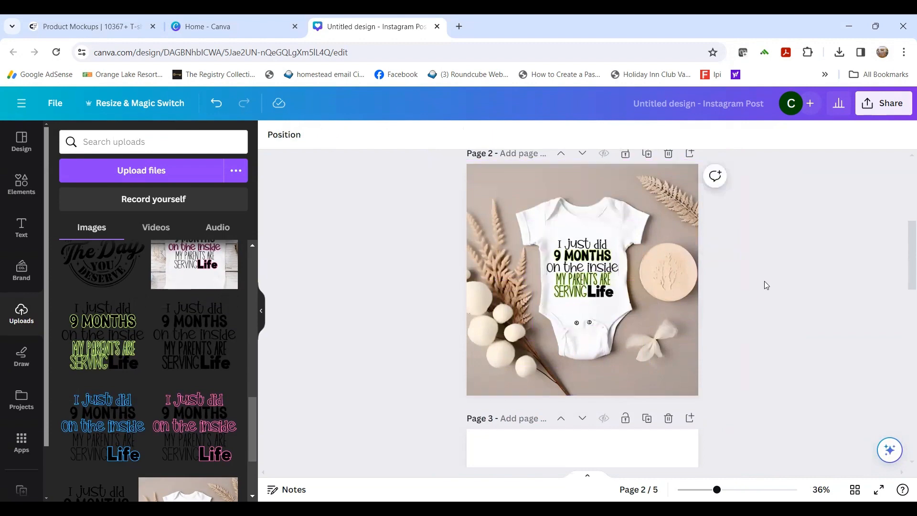
Place the "Have The Day You Deserve" design with the teal skeleton hand on page 3, shrunk and moved onto the folded cloth.
scroll(764, 282, down, 6)
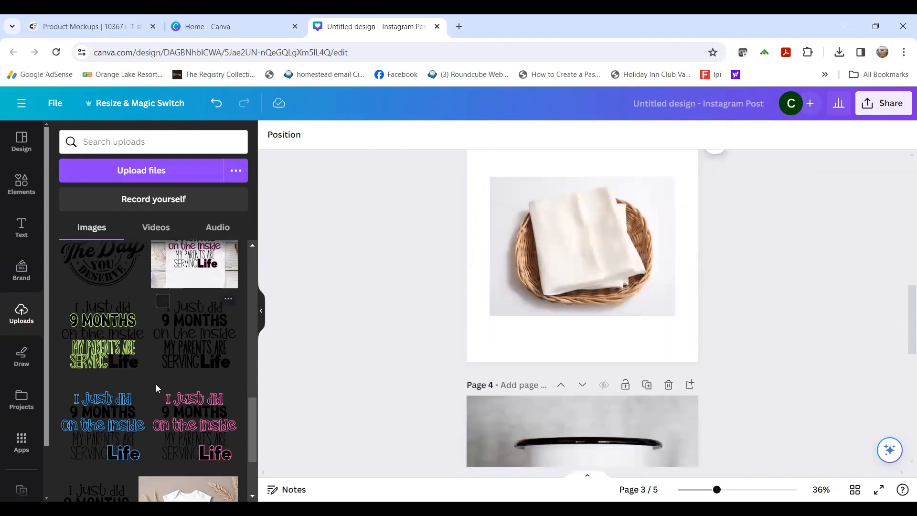
scroll(155, 384, down, 5)
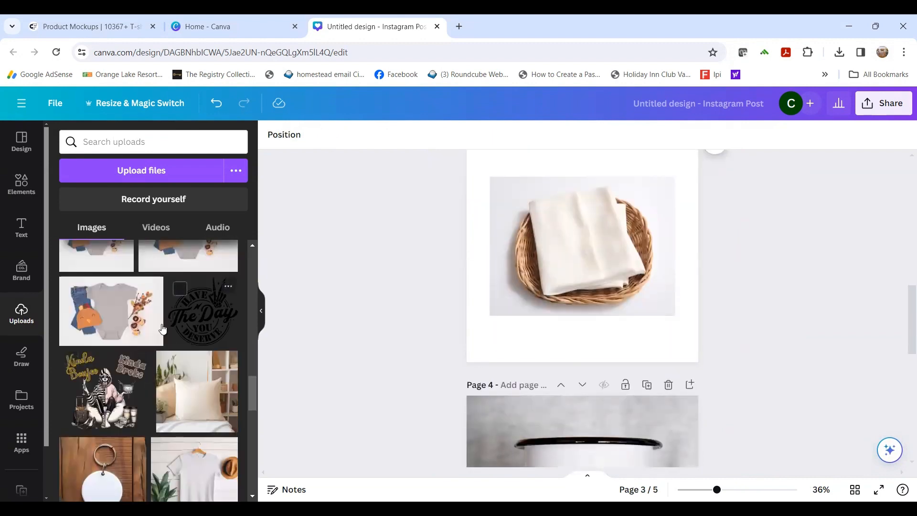
scroll(147, 375, down, 5)
scroll(145, 373, down, 6)
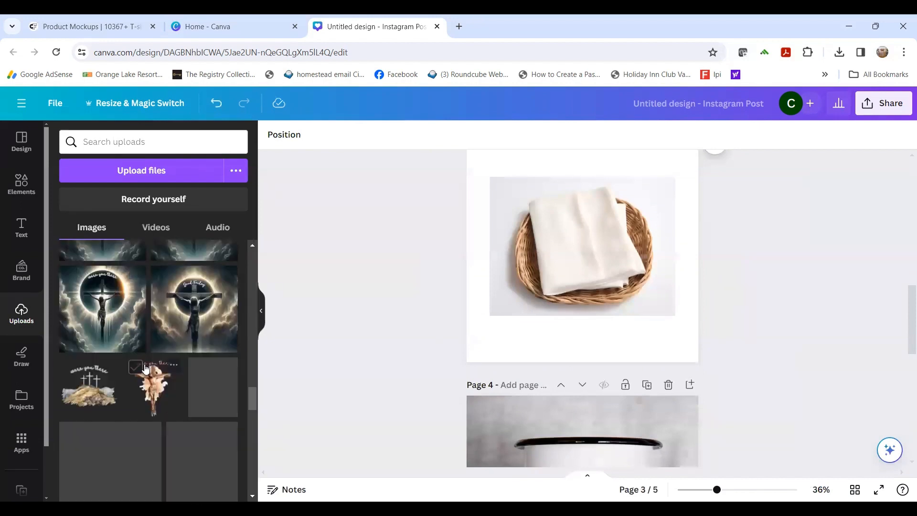
scroll(148, 364, down, 5)
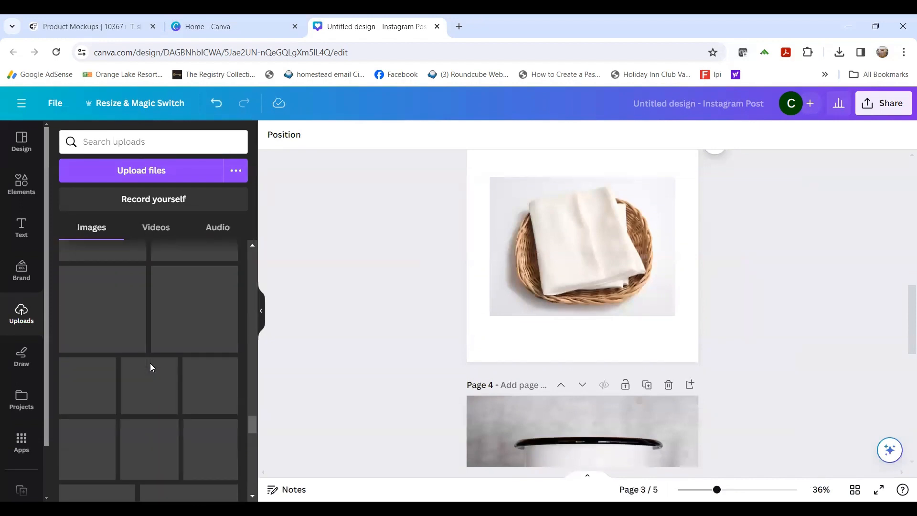
drag(254, 435, 262, 258)
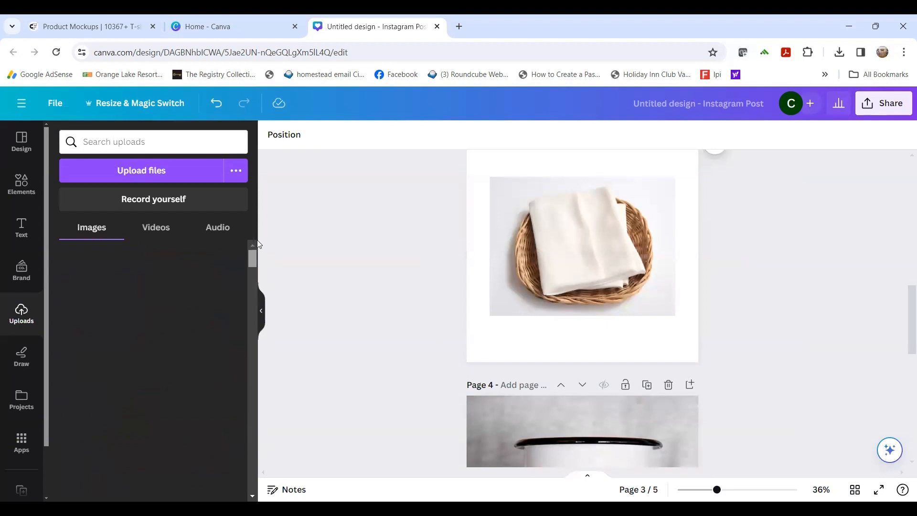
click(184, 403)
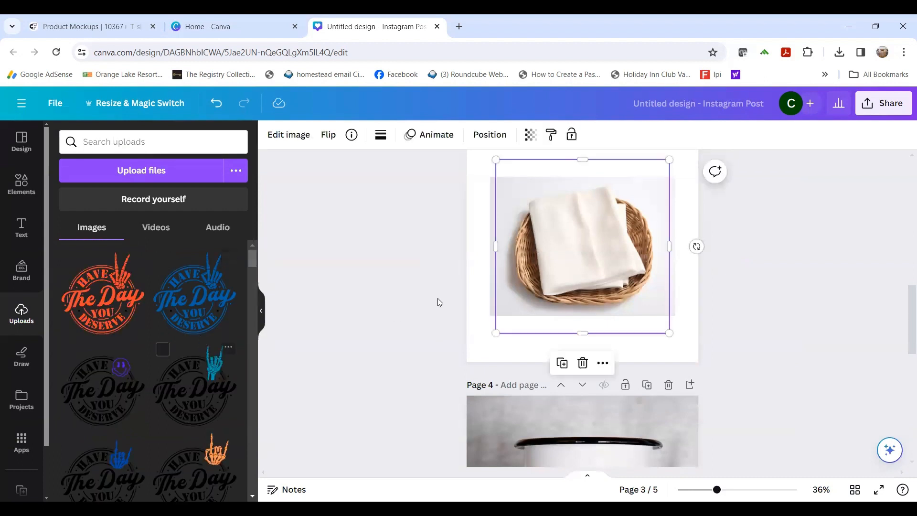
drag(670, 333, 566, 267)
drag(594, 157, 612, 205)
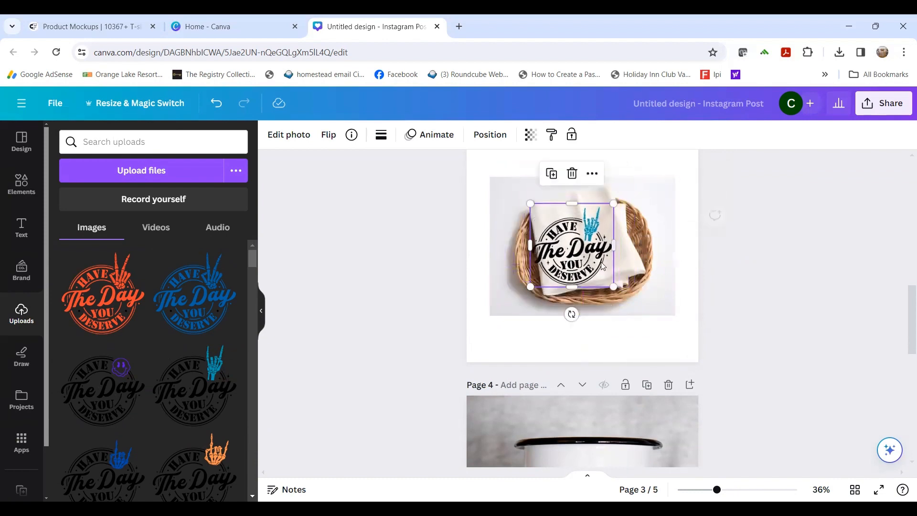
Center the design on the page 3 cloth, rotate it to about -9° to match the fold, and deselect it.
drag(599, 263, 605, 259)
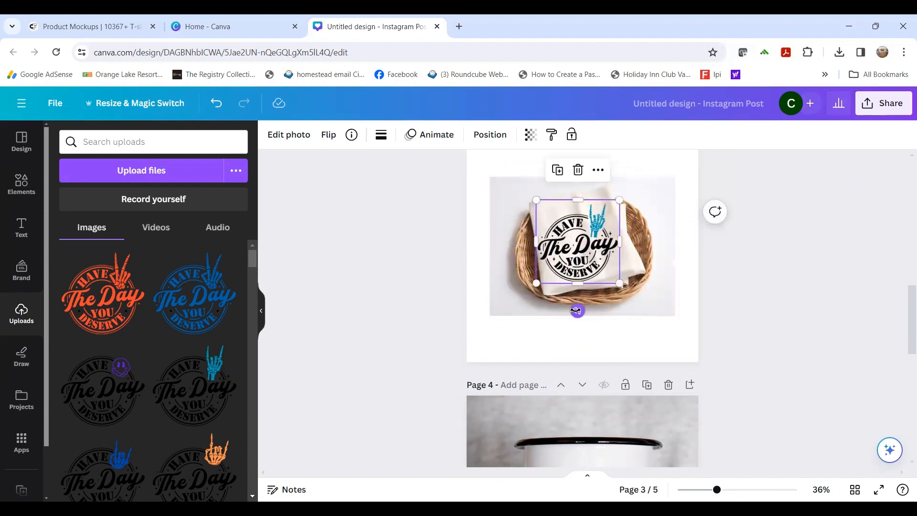
drag(578, 310, 587, 310)
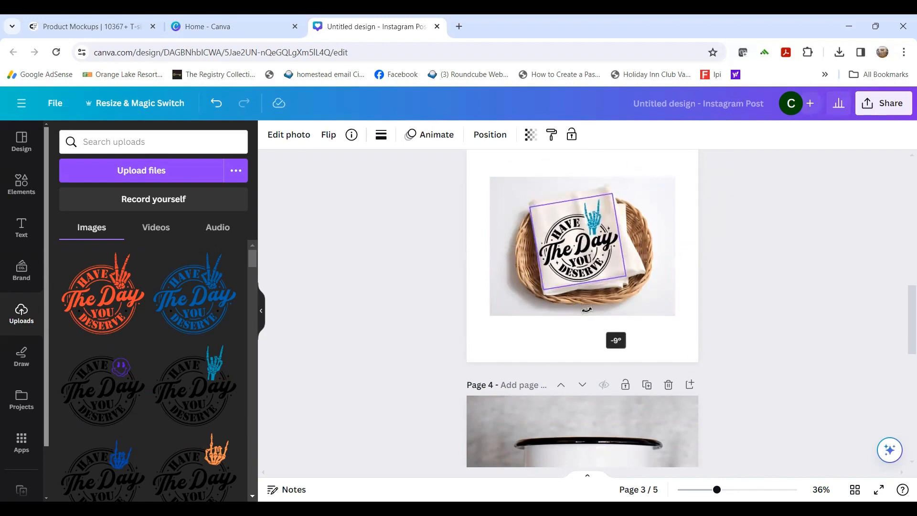
click(745, 266)
Place the all-black "Have The Day You Deserve" design with the skeleton hand on page 4, shrunk and centered on the mug.
scroll(302, 382, down, 3)
scroll(182, 400, down, 3)
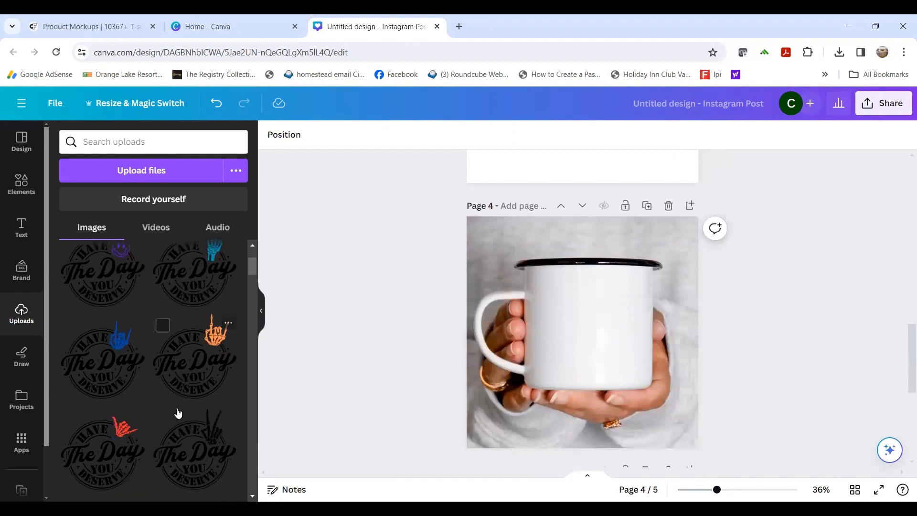
scroll(137, 441, down, 4)
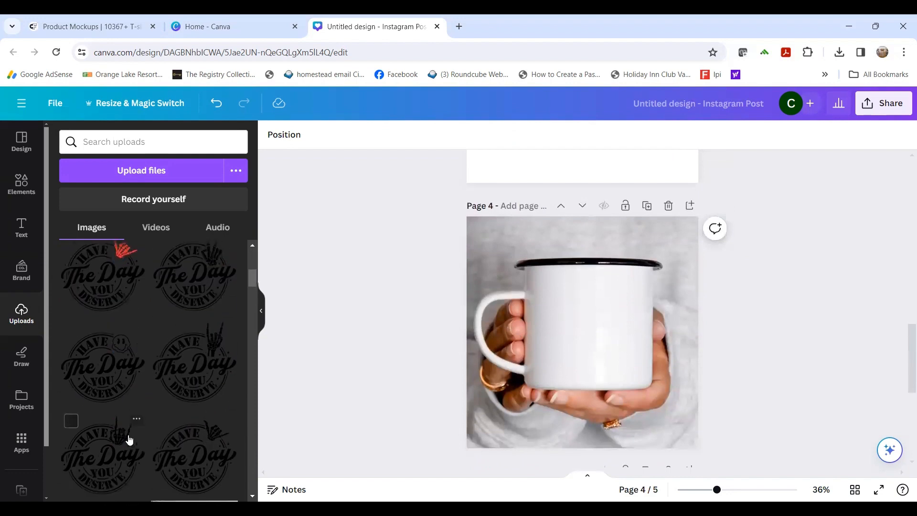
click(107, 455)
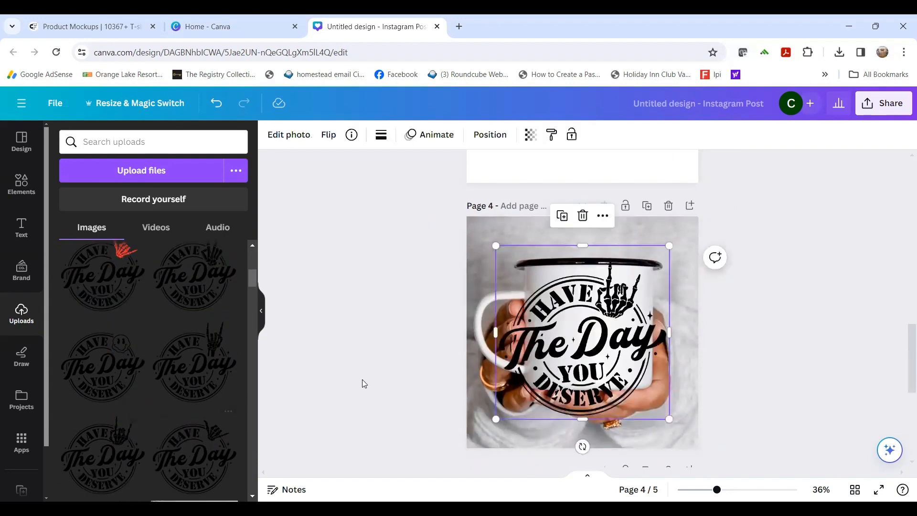
drag(660, 262, 600, 319)
drag(573, 377, 602, 334)
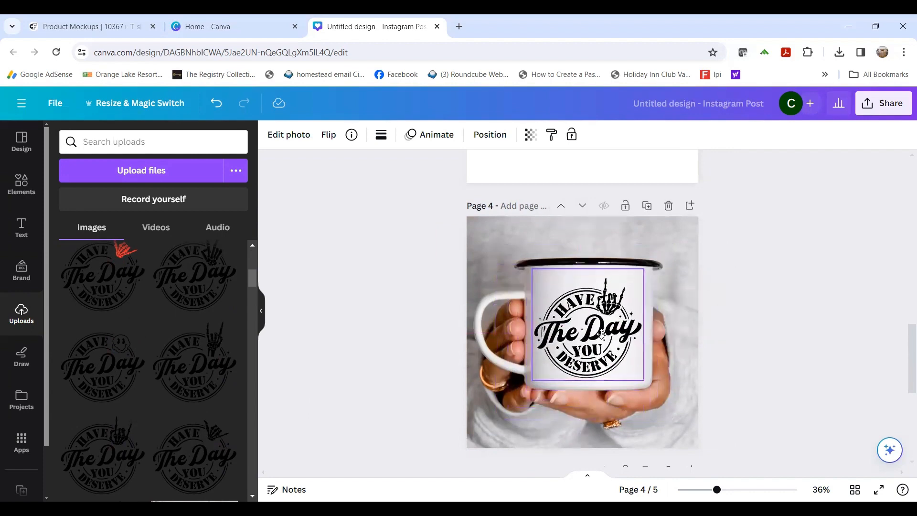
Place the "Kinda Boujee Kinda Broke" design on page 1, shrunk and centered on the chest of the girl's T-shirt, and deselect it.
scroll(727, 315, down, 6)
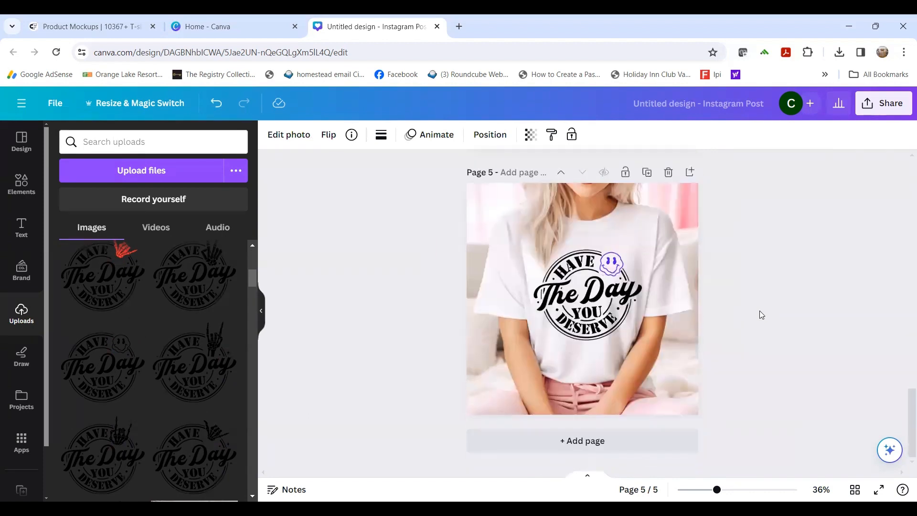
scroll(760, 311, up, 15)
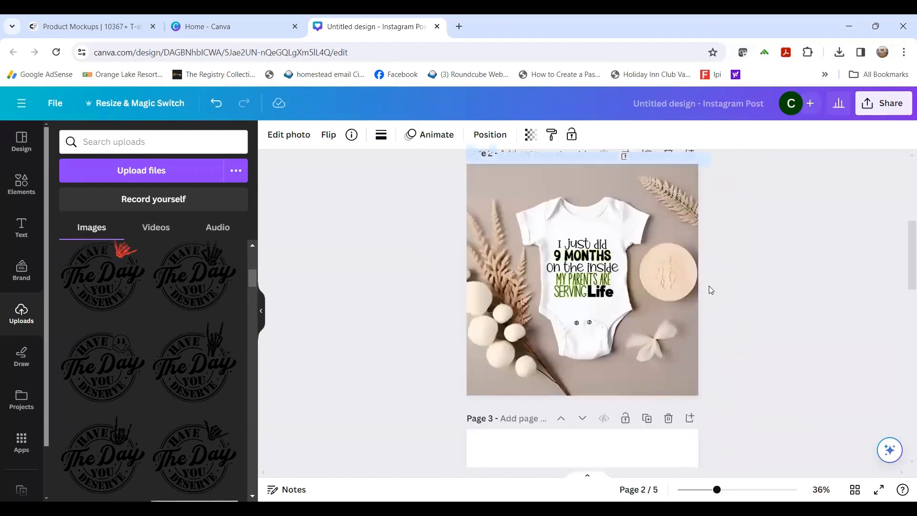
scroll(709, 286, up, 5)
scroll(121, 359, down, 5)
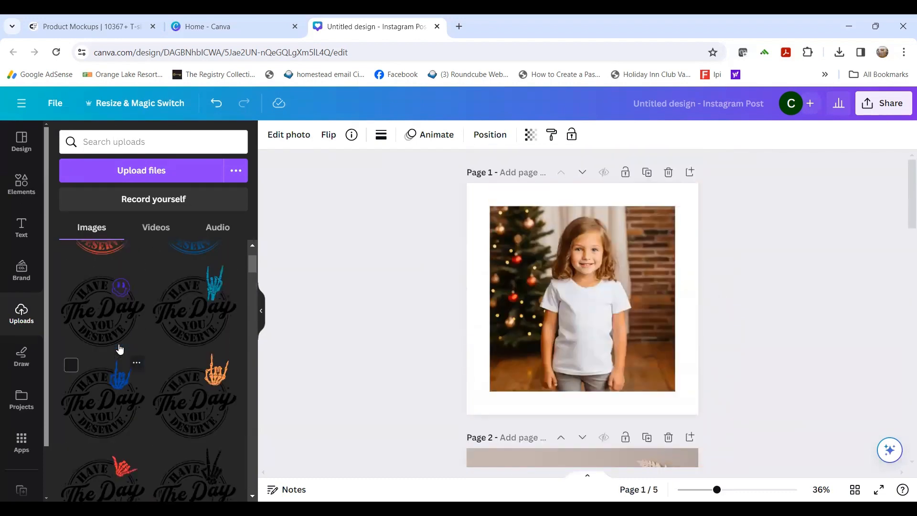
scroll(134, 407, down, 5)
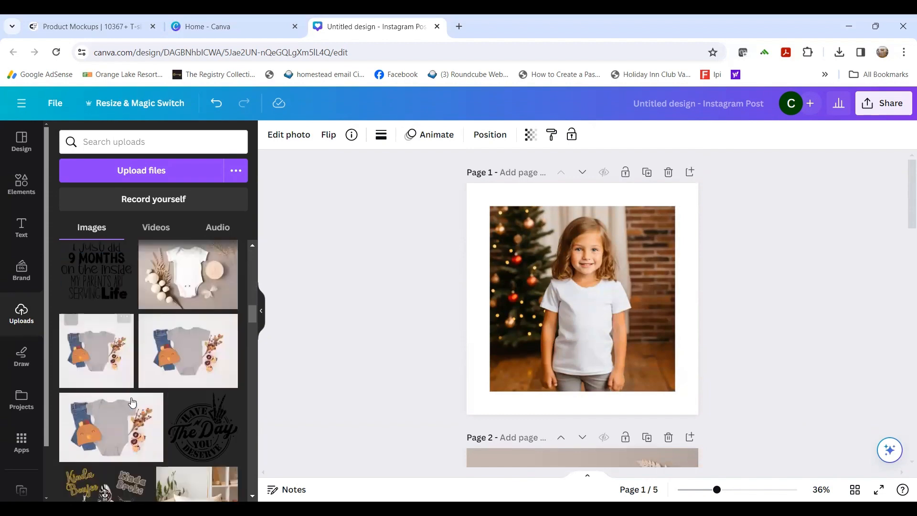
scroll(127, 389, up, 2)
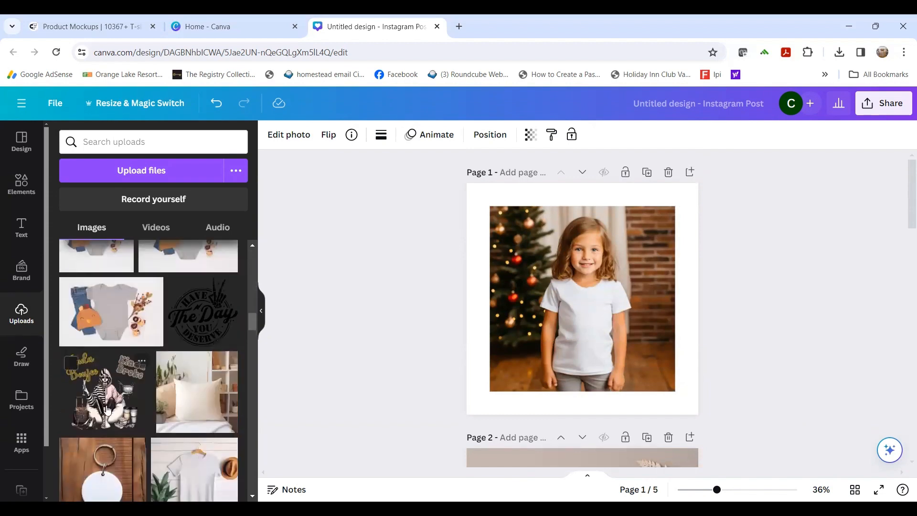
click(127, 390)
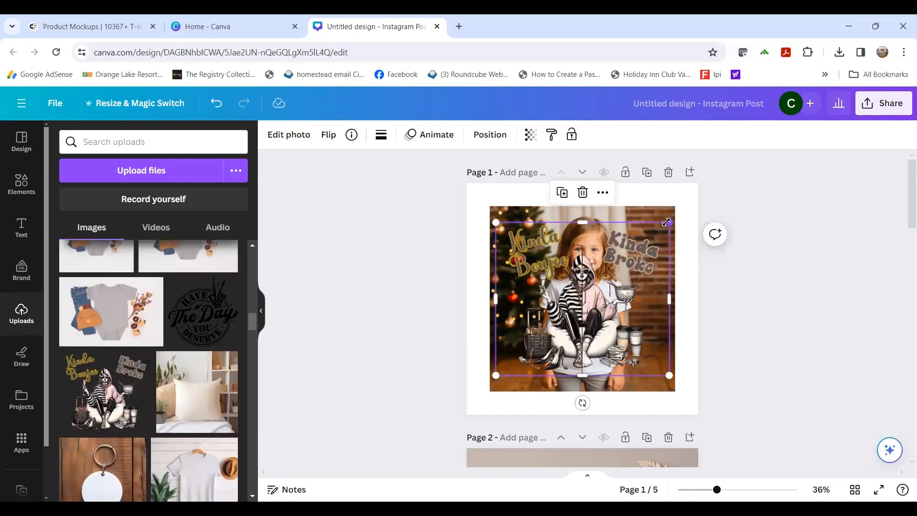
drag(666, 225, 563, 309)
drag(524, 363, 583, 338)
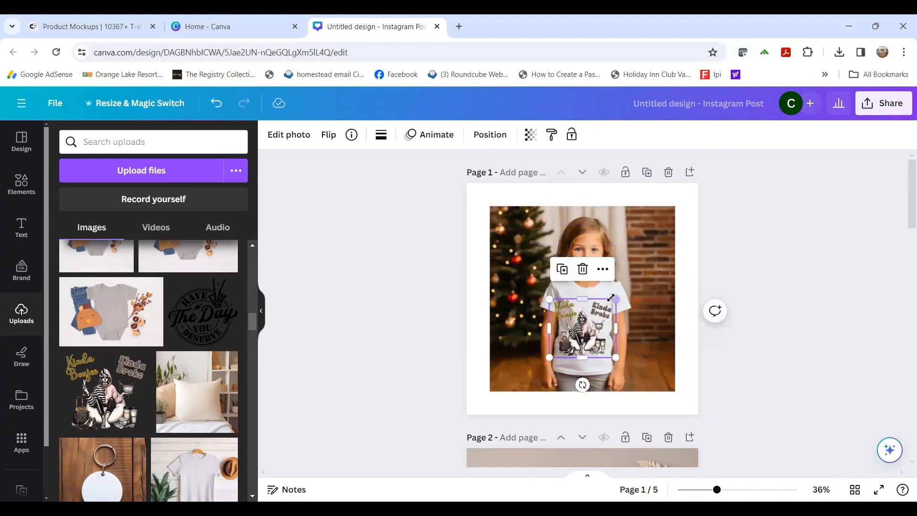
drag(616, 300, 601, 313)
drag(586, 344, 597, 330)
click(747, 289)
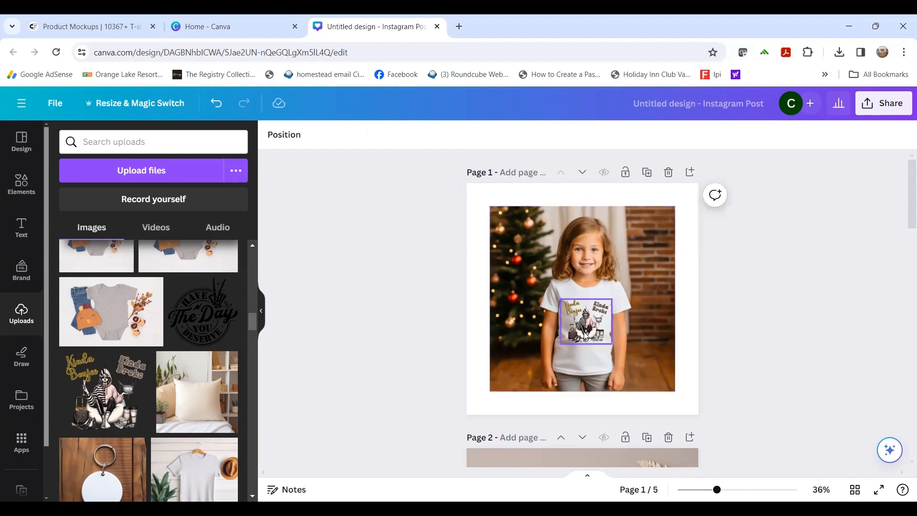
Try the transparency setting on the page 1 T-shirt design, ending at 100.
click(585, 336)
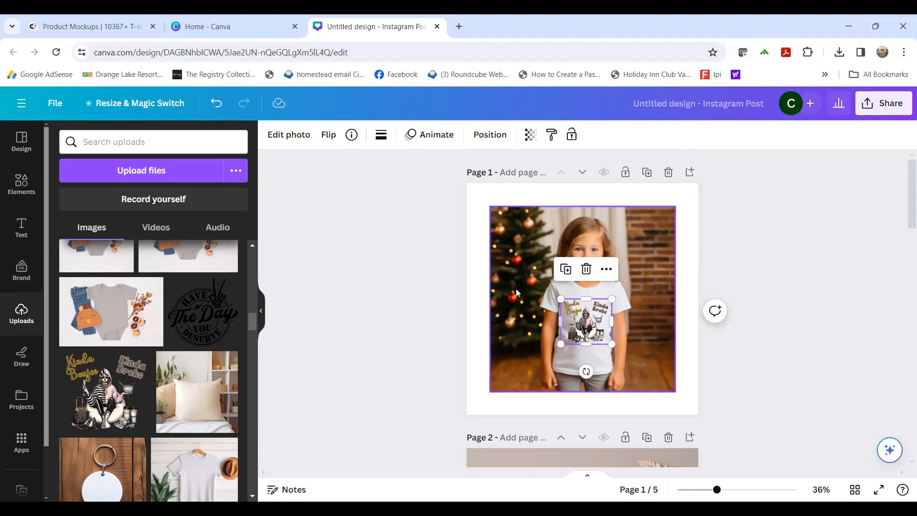
click(528, 138)
drag(532, 190, 561, 189)
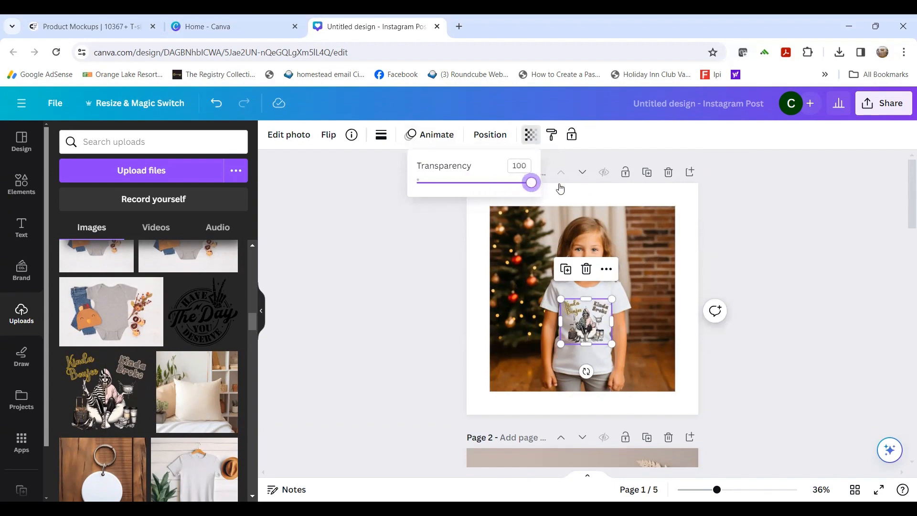
click(760, 276)
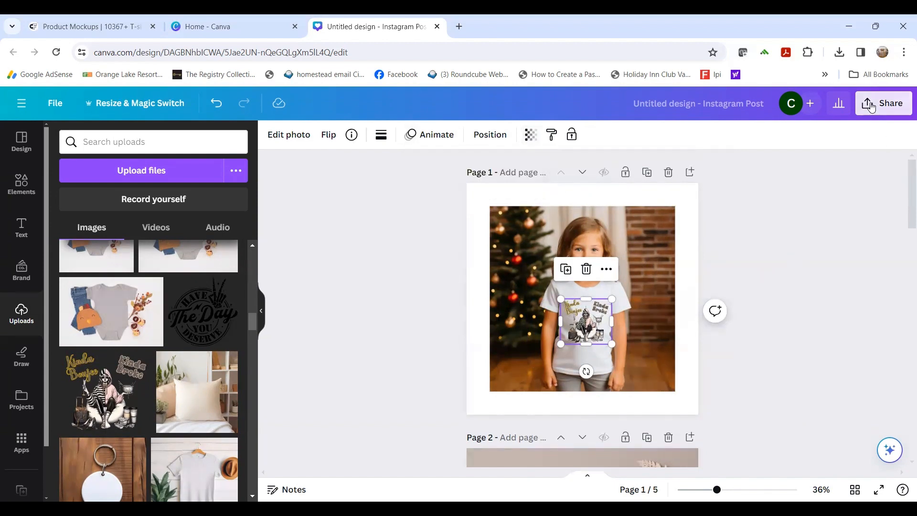
View the sharing and download options for the design, and close them.
click(902, 103)
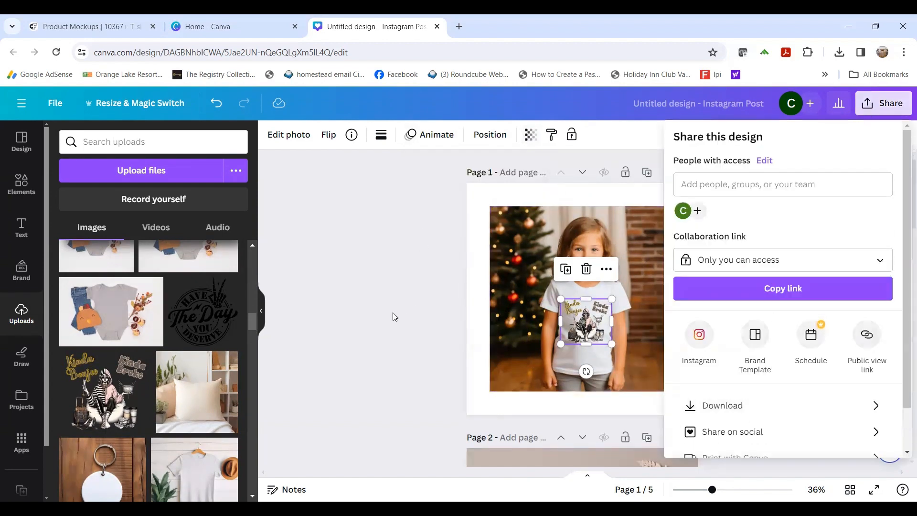
click(409, 237)
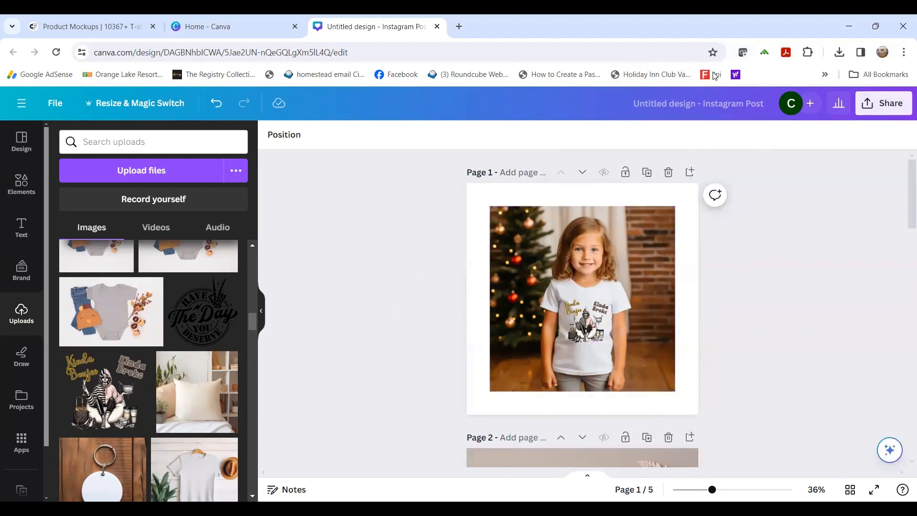